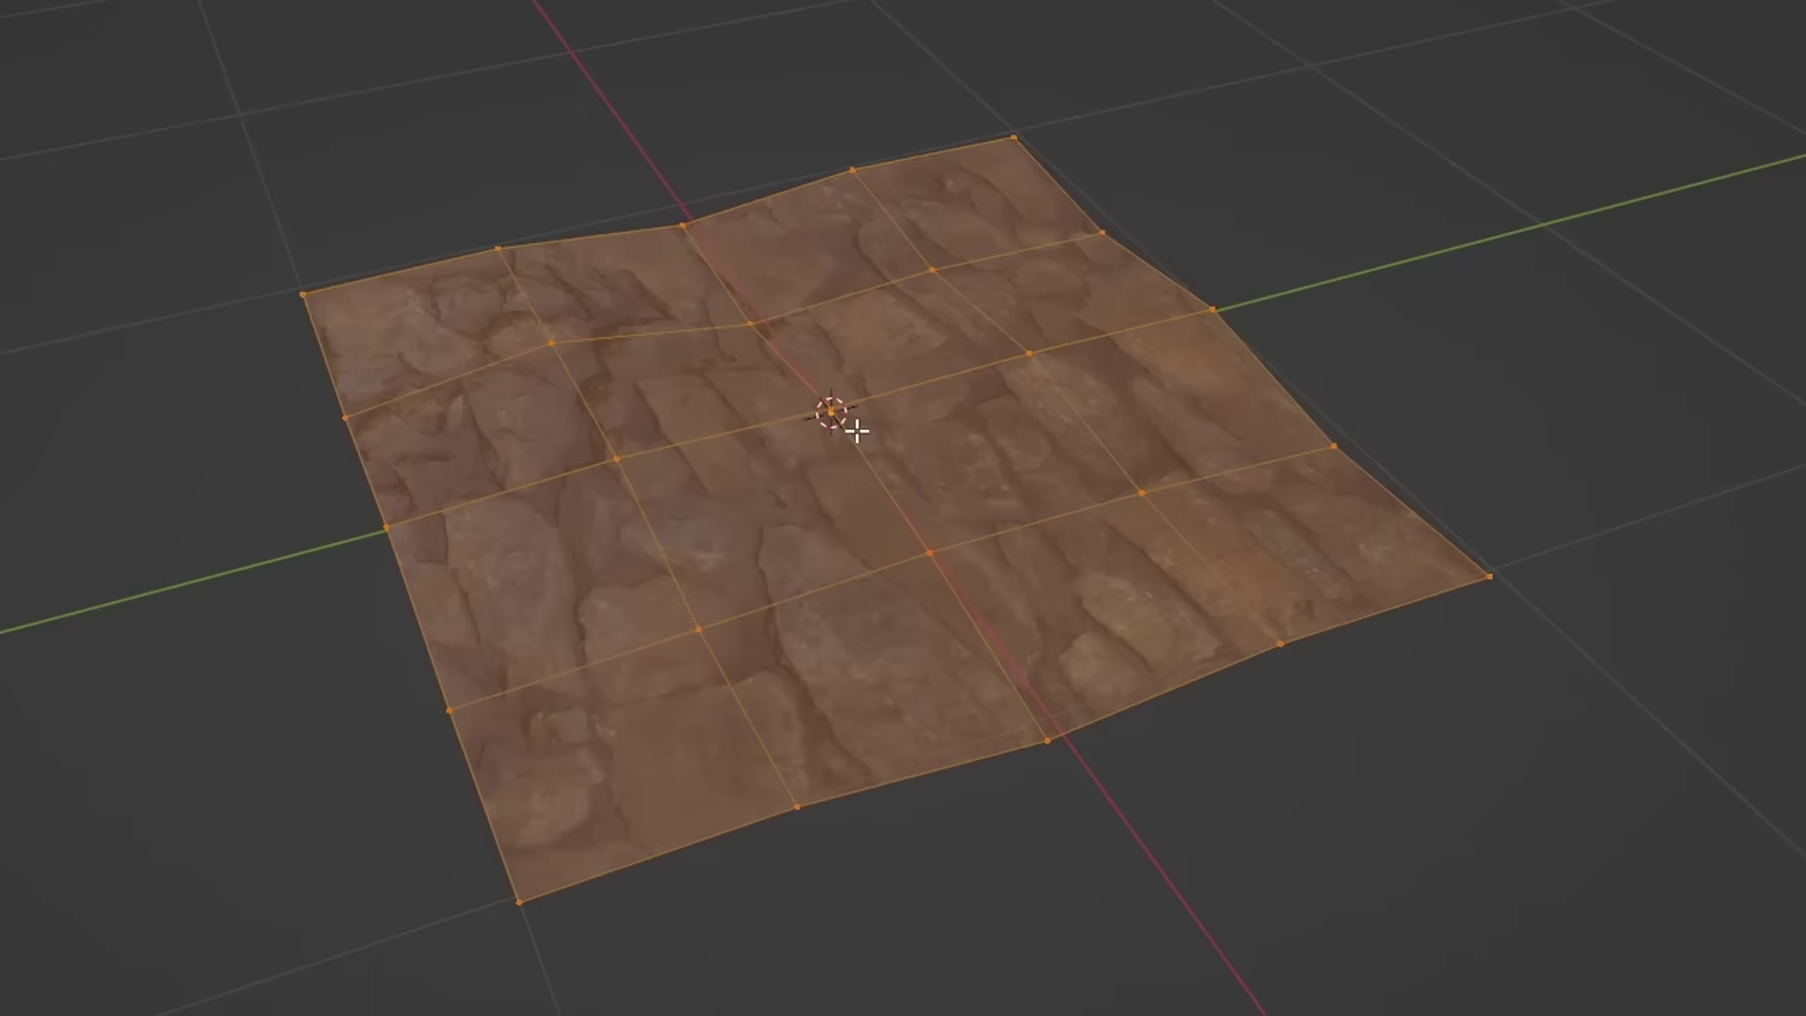
# Subdivide the textured rock plane several more times to give its mesh a denser grid
pyautogui.rightClick(858, 435)
pyautogui.click(856, 430)
pyautogui.rightClick(856, 430)
pyautogui.click(855, 431)
pyautogui.rightClick(856, 431)
pyautogui.click(856, 431)
pyautogui.rightClick(856, 430)
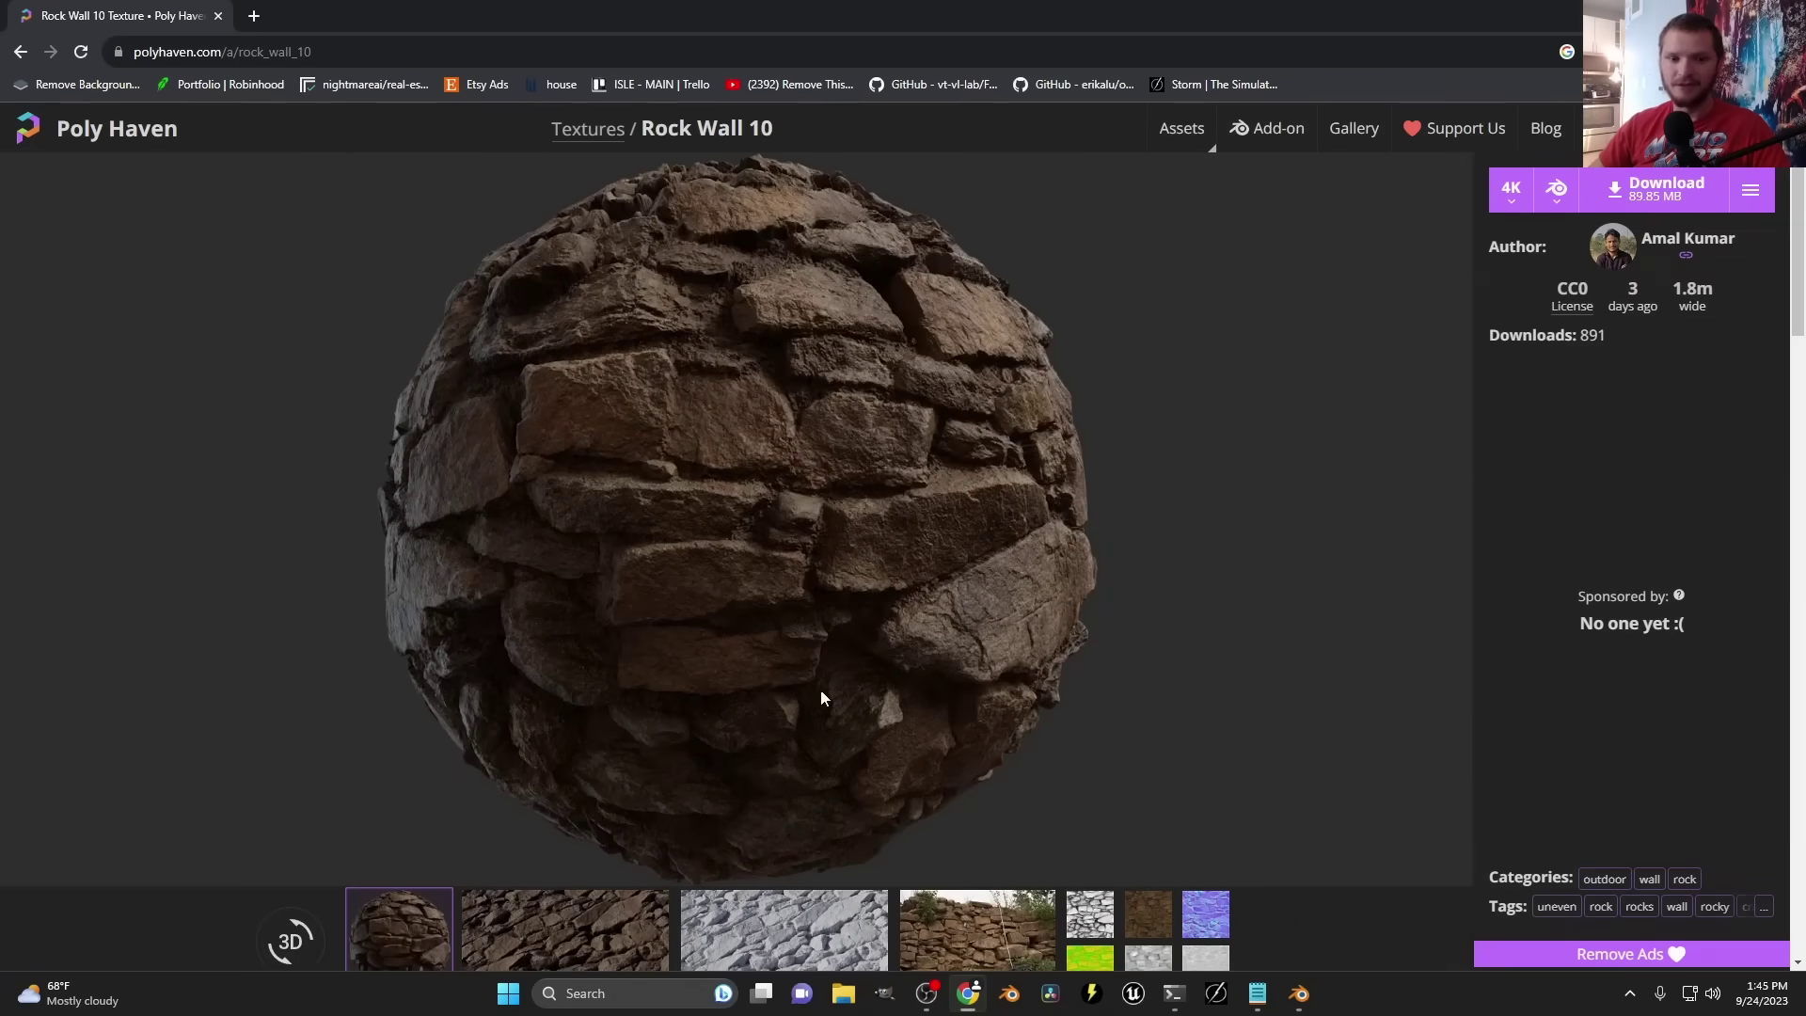
# In the browser, preview another texture map of Poly Haven's Rock Wall 10
pyautogui.click(1154, 967)
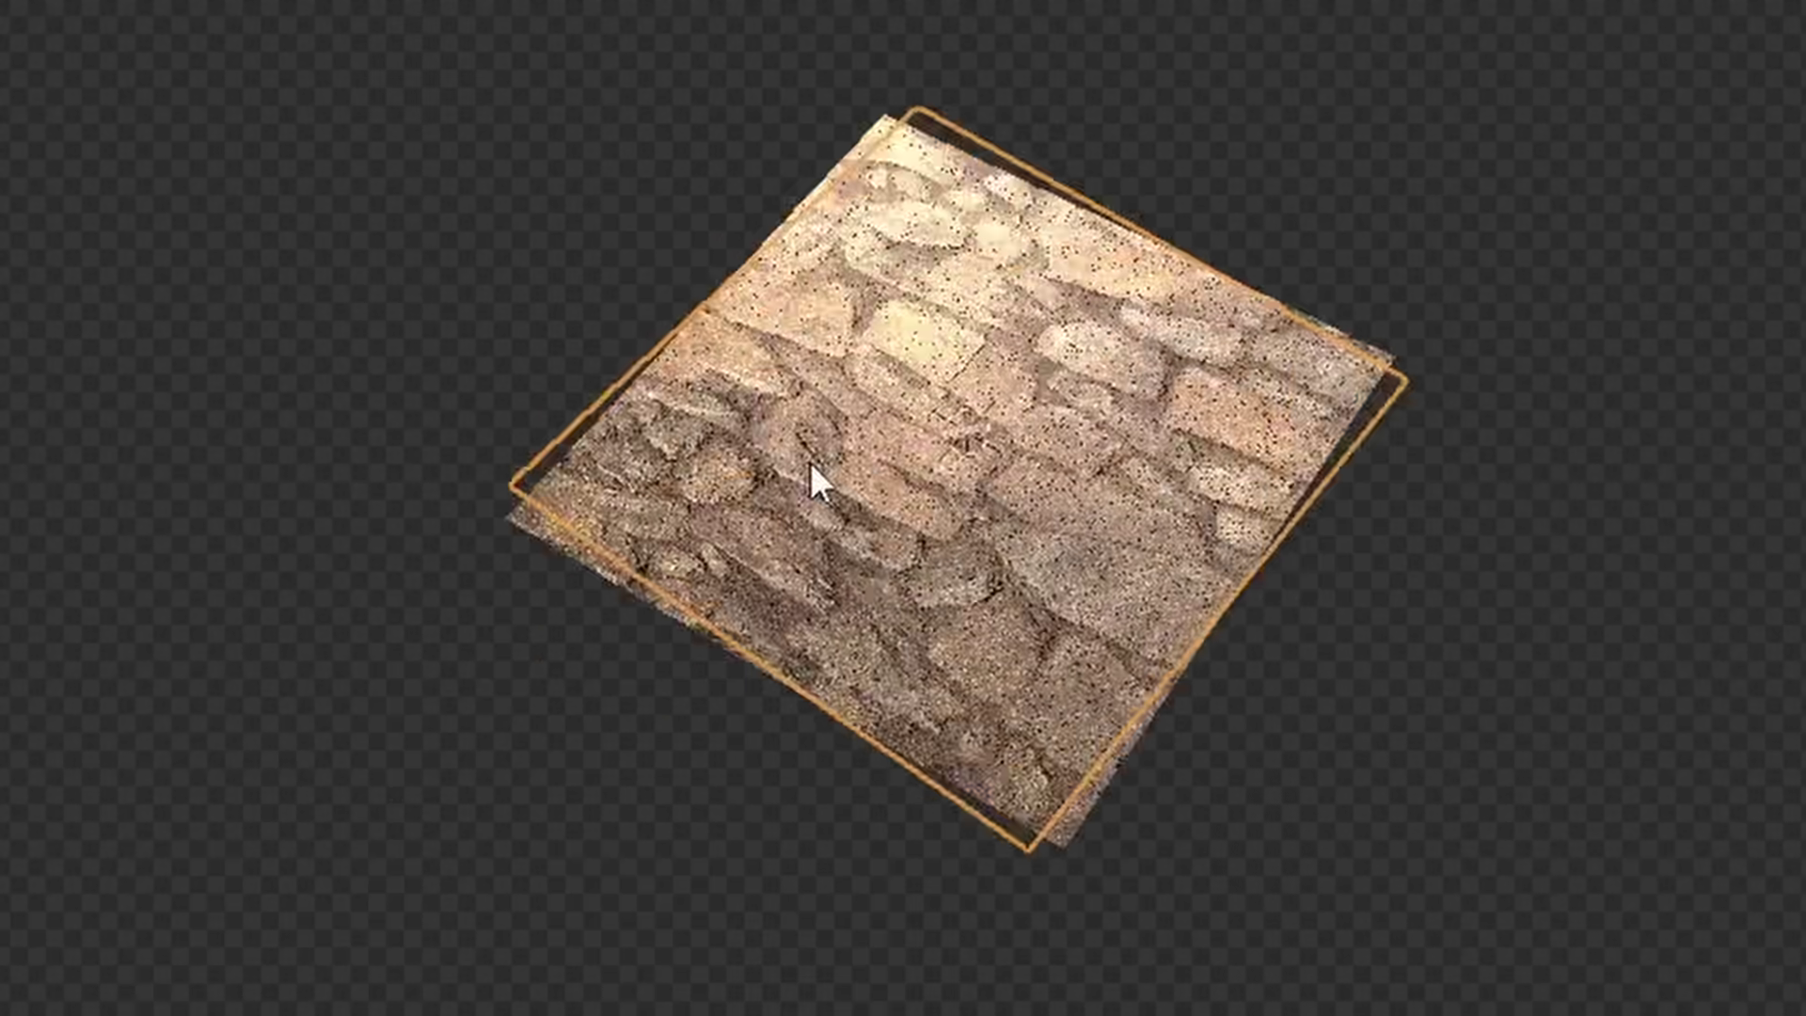
# In Blender, select the light and move it to the opposite side above the rock wall plane
pyautogui.moveTo(806, 476); pyautogui.dragTo(917, 799, button='middle')
pyautogui.moveTo(489, 3); pyautogui.dragTo(491, 3)
pyautogui.press('g')
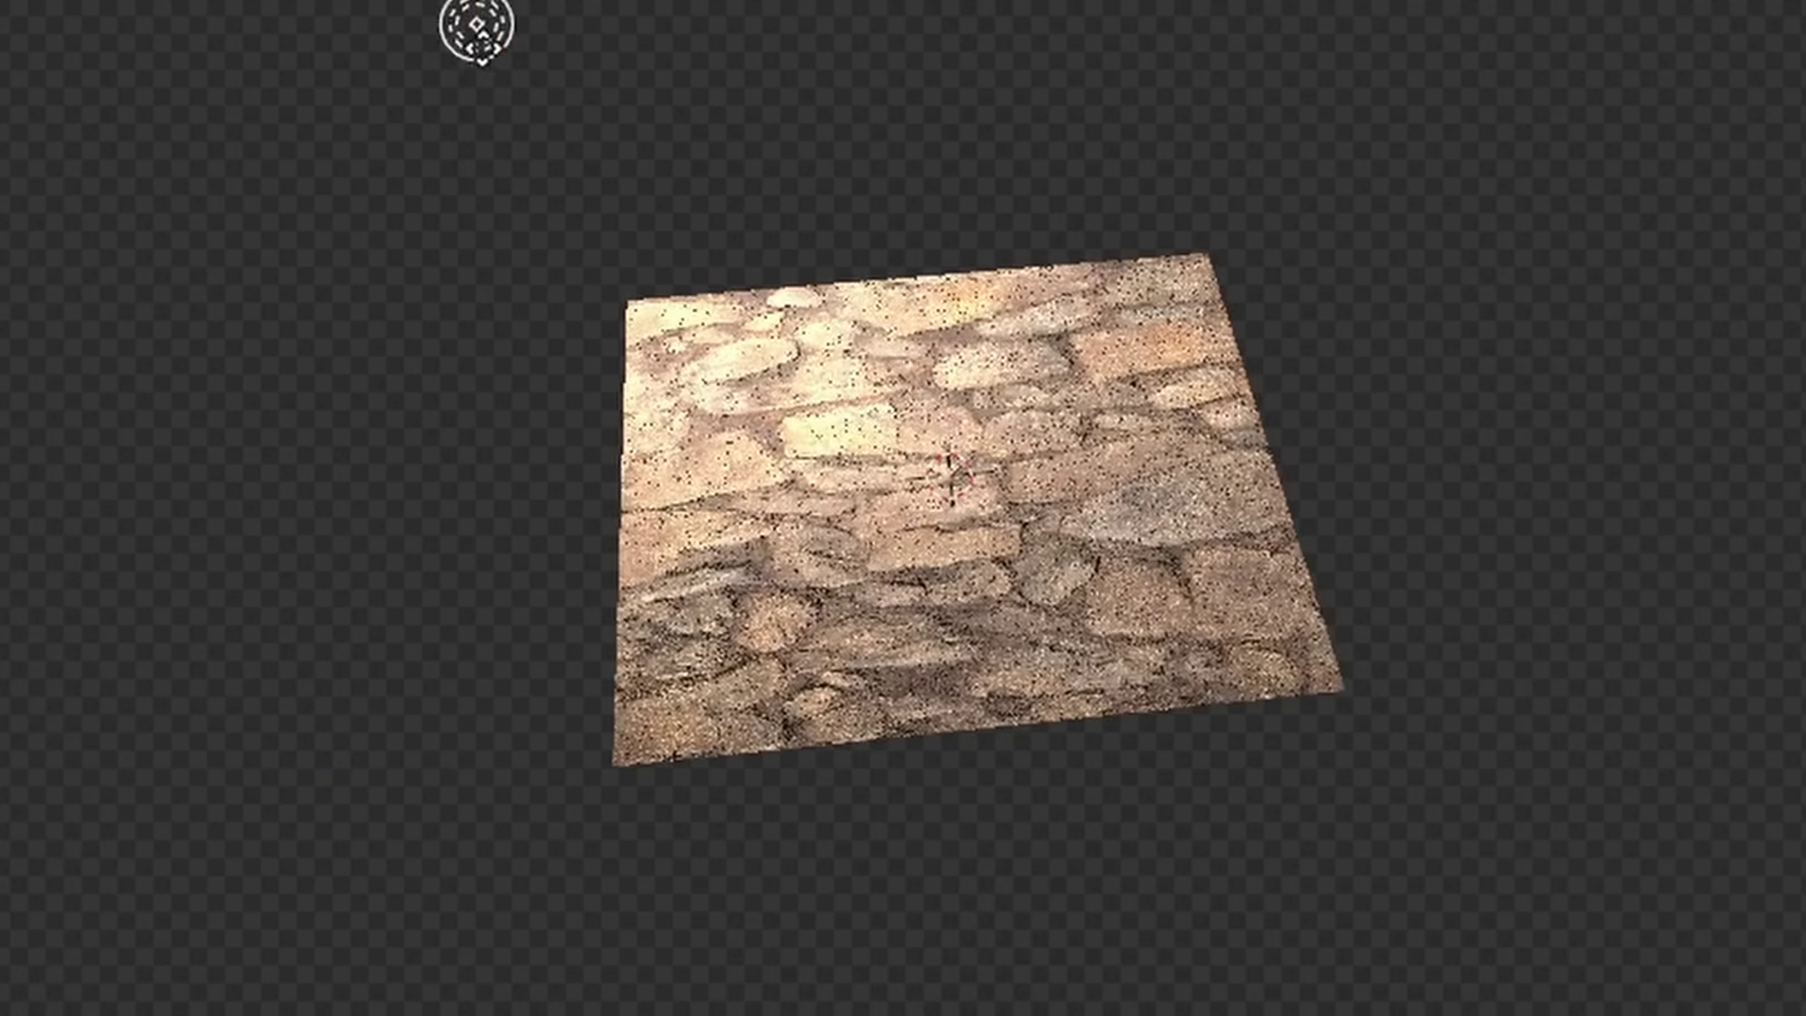
pyautogui.click(1201, 143)
# Load rock_wall_10_disp_2k.png into the image texture node and adjust the threshold of the Greater Than node
pyautogui.scroll(1, 1200, 143)
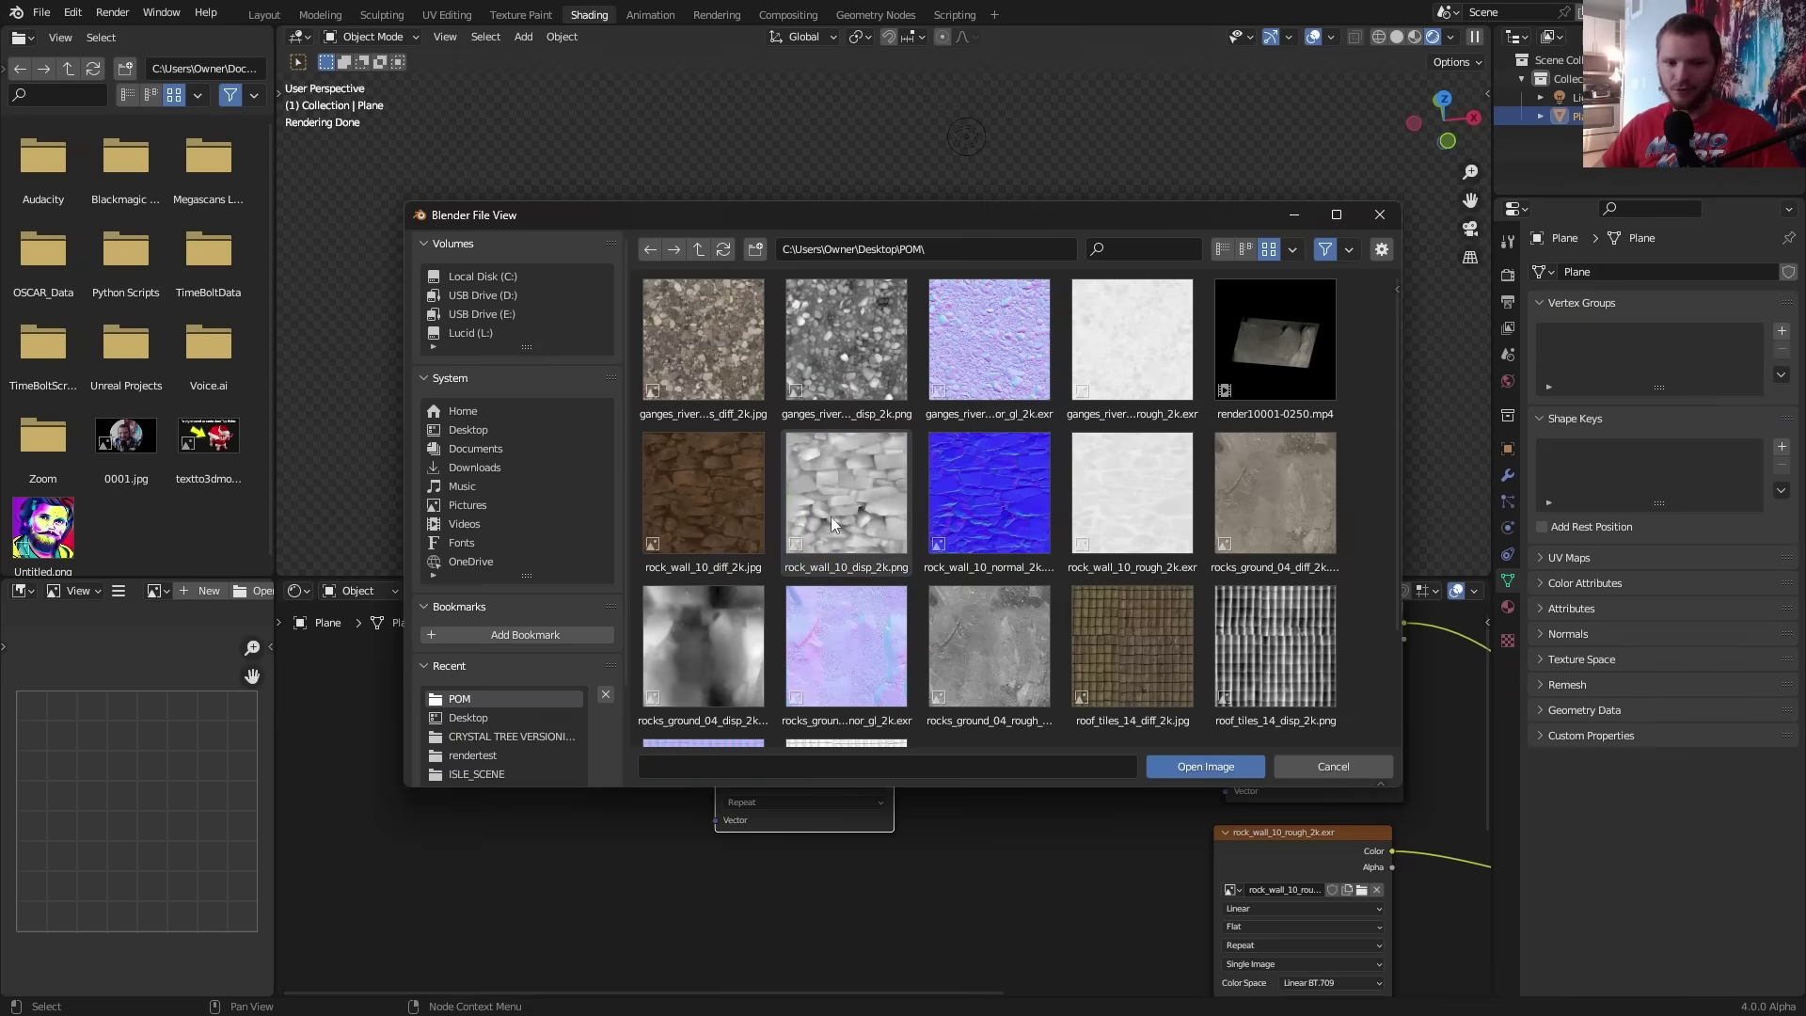
pyautogui.doubleClick(831, 517)
pyautogui.moveTo(917, 783)
pyautogui.mouseDown()
pyautogui.moveTo(964, 783)
pyautogui.moveTo(931, 783)
pyautogui.mouseUp()
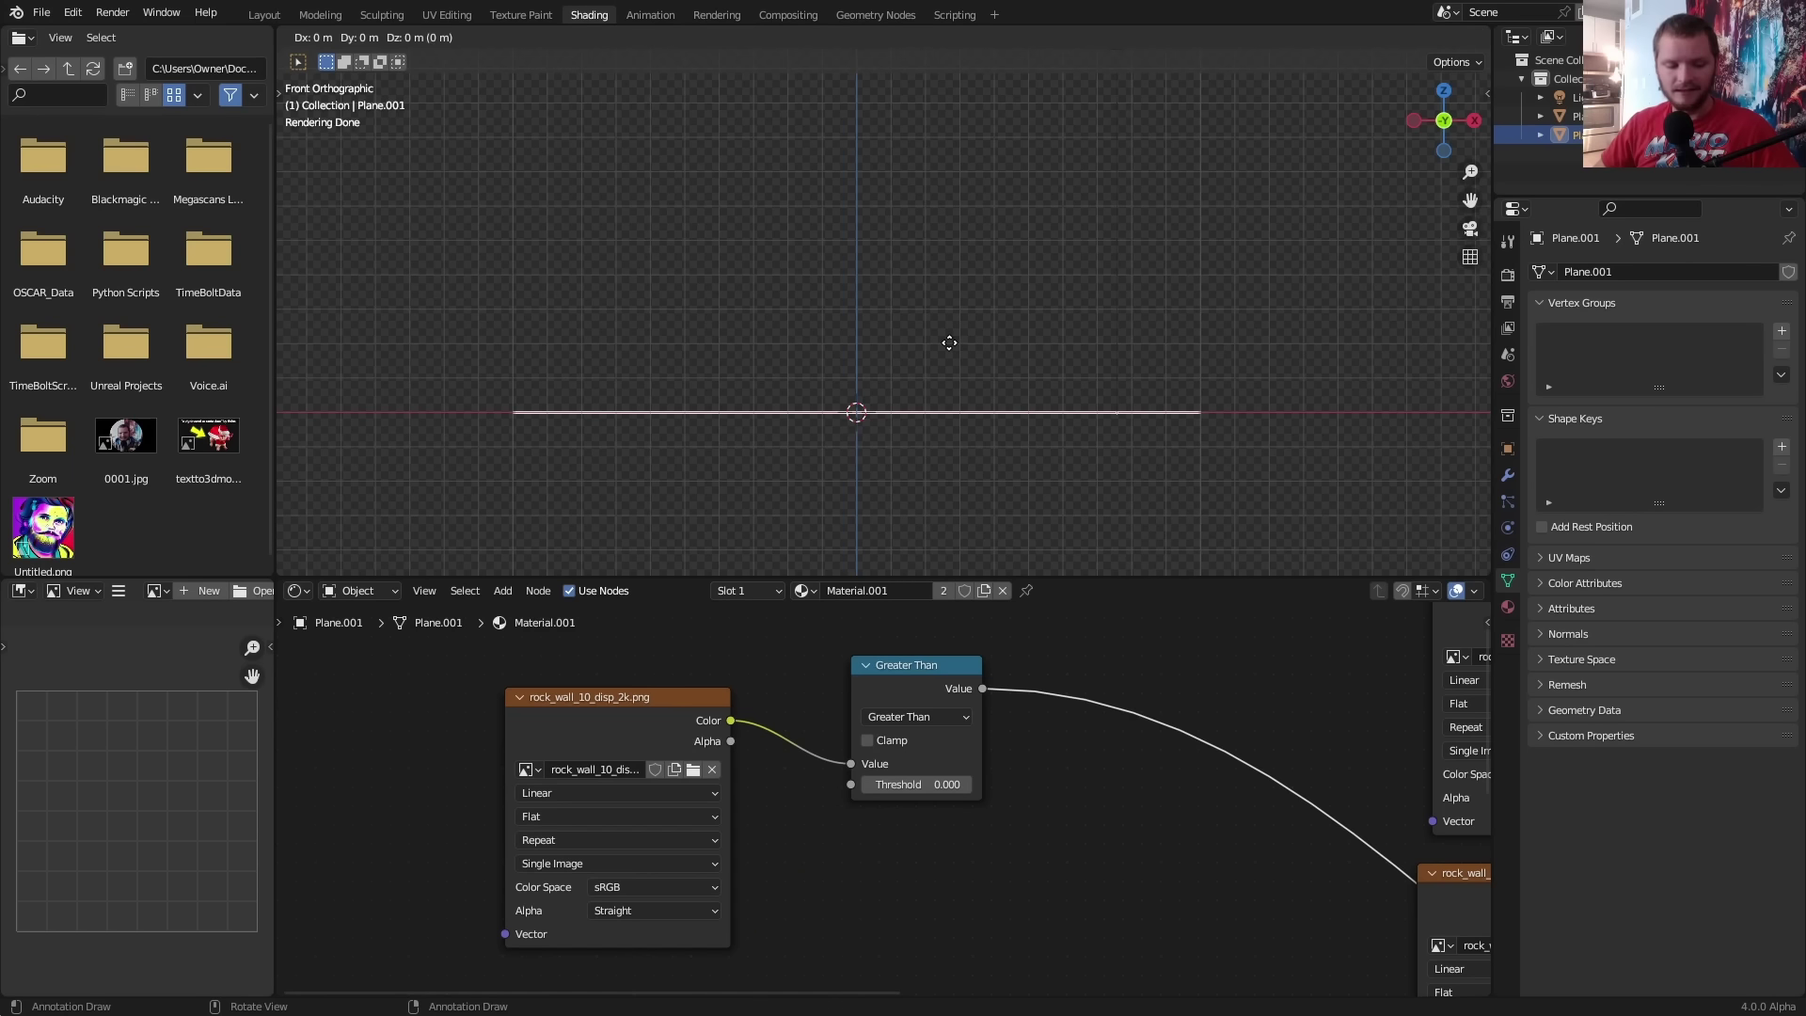
# Give the duplicated plane its own material copy and set its Greater Than threshold to 0.25
pyautogui.moveTo(950, 250); pyautogui.dragTo(775, 228, button='middle')
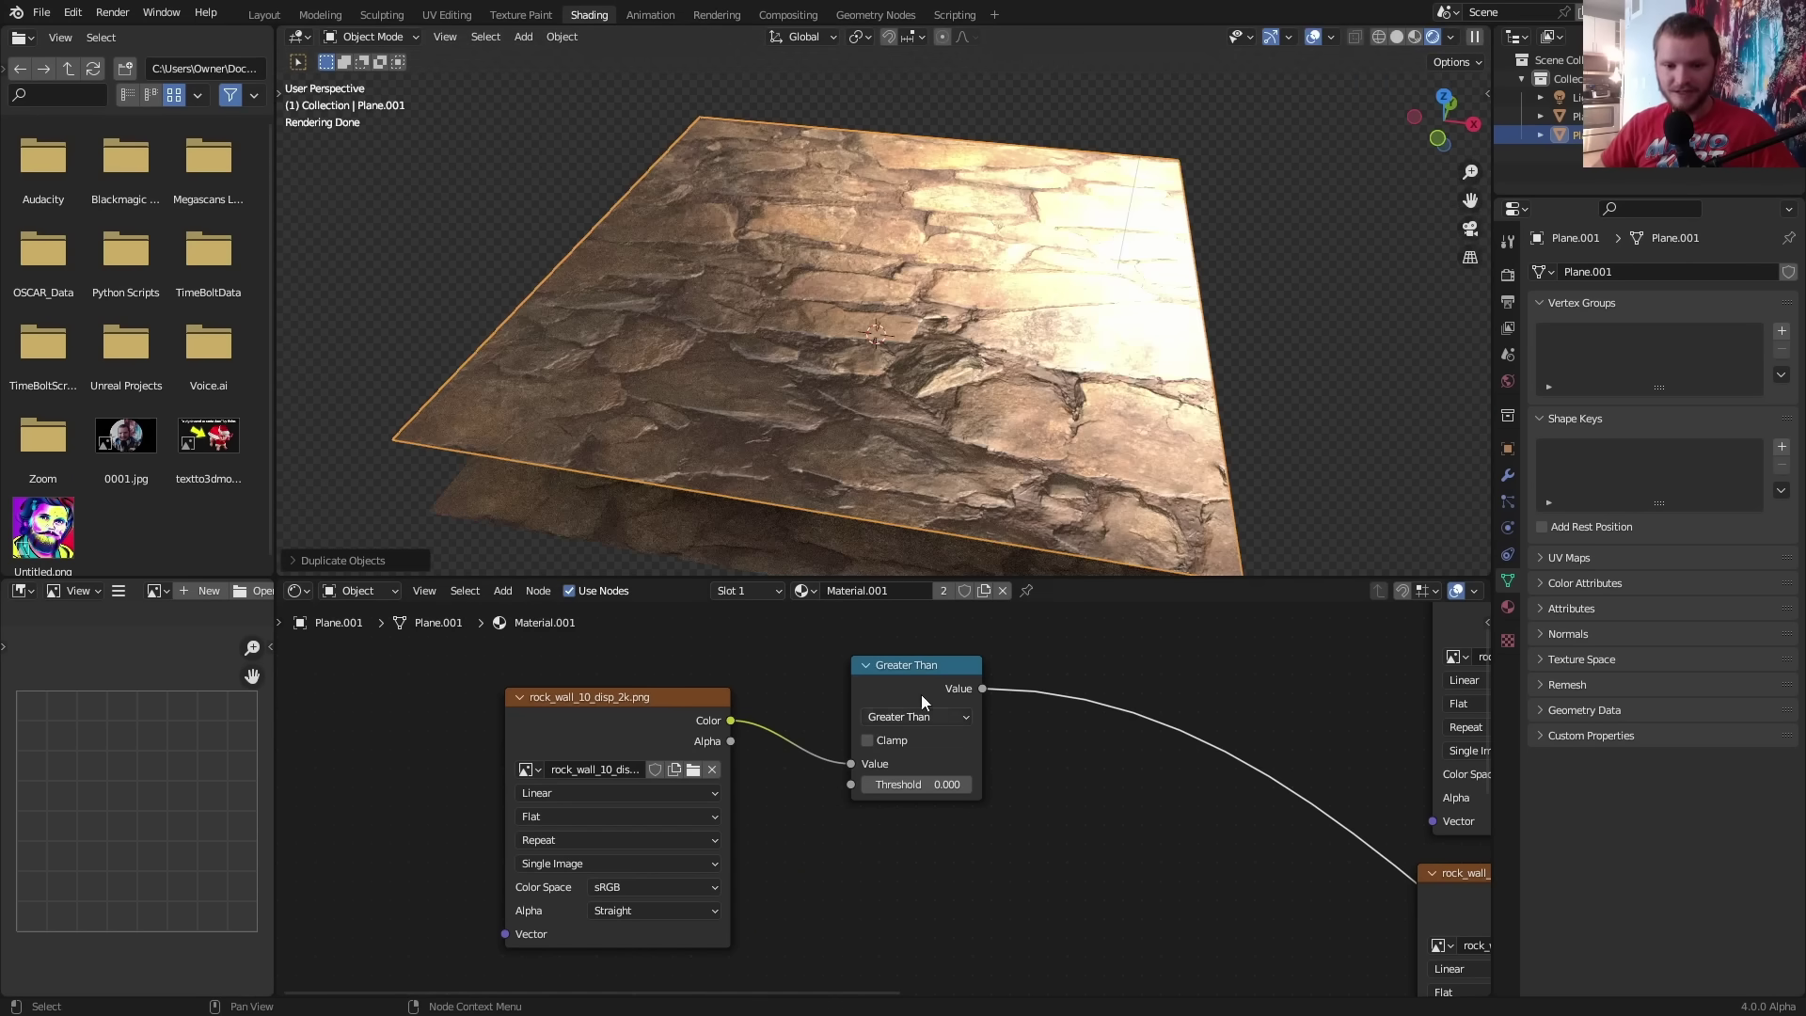
pyautogui.click(942, 591)
pyautogui.doubleClick(928, 783)
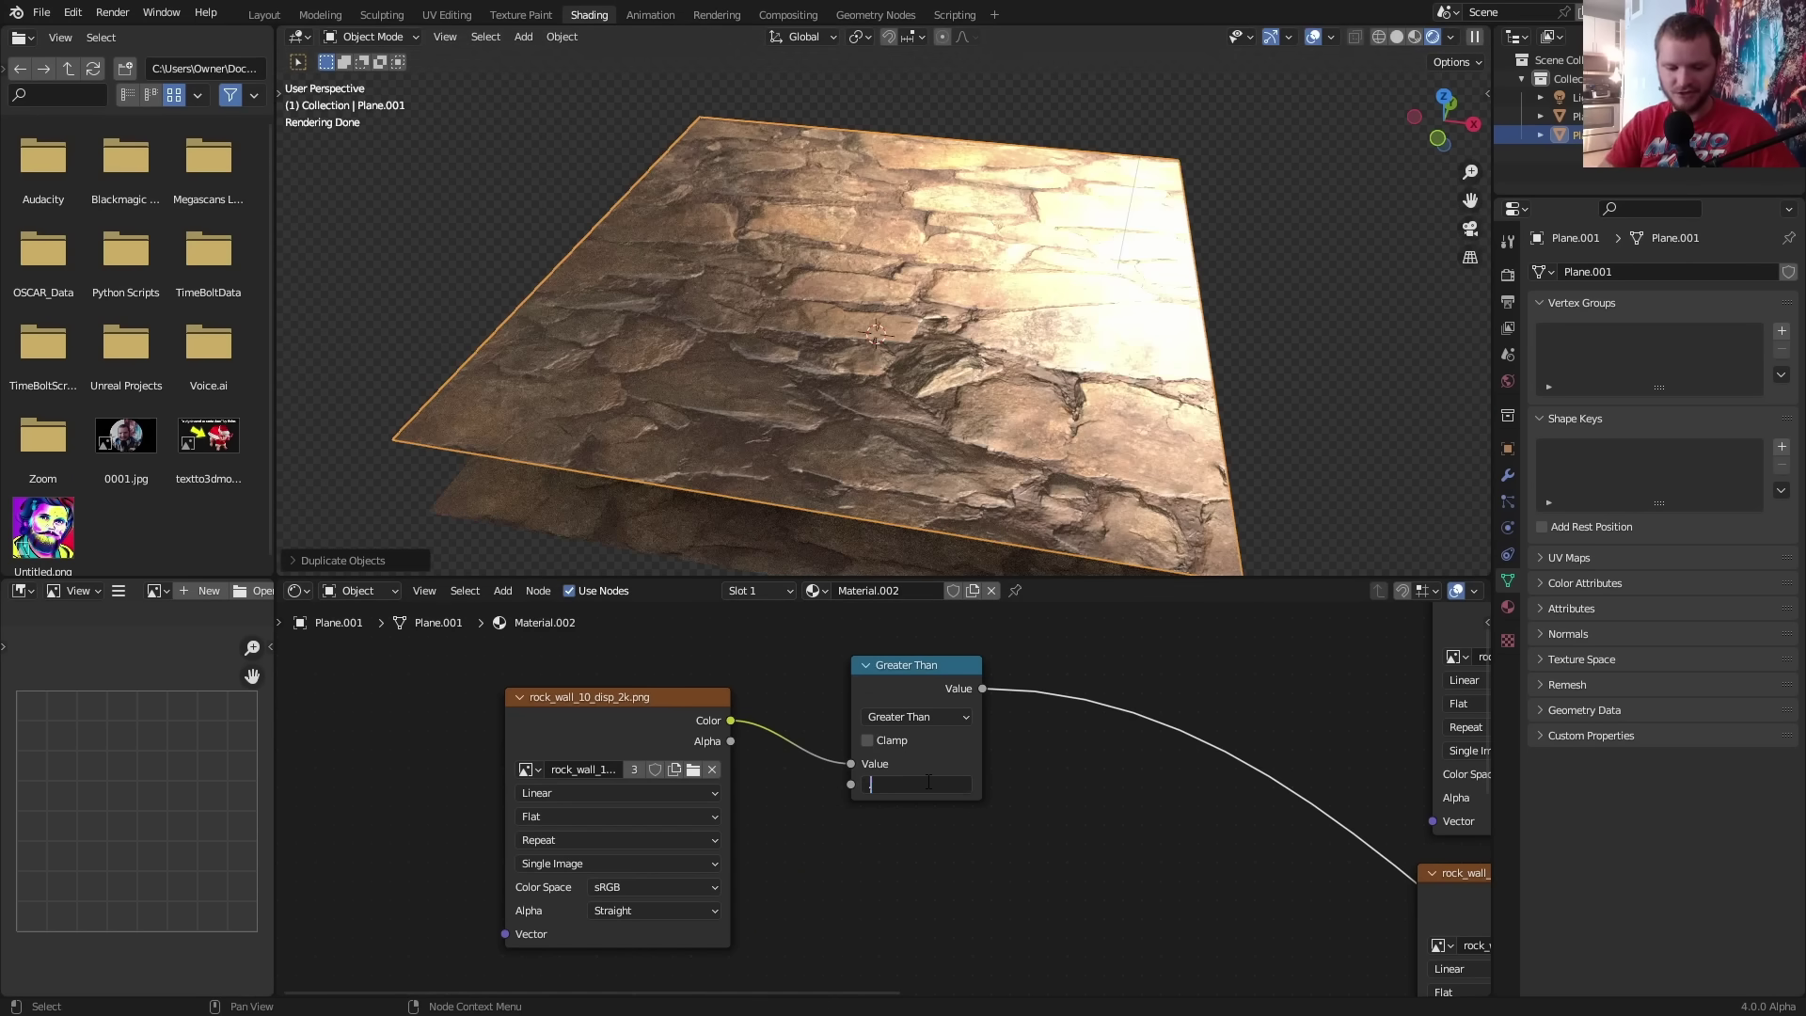
pyautogui.press('Return')
pyautogui.scroll(-1, 997, 311)
pyautogui.moveTo(999, 301); pyautogui.dragTo(1026, 401, button='middle')
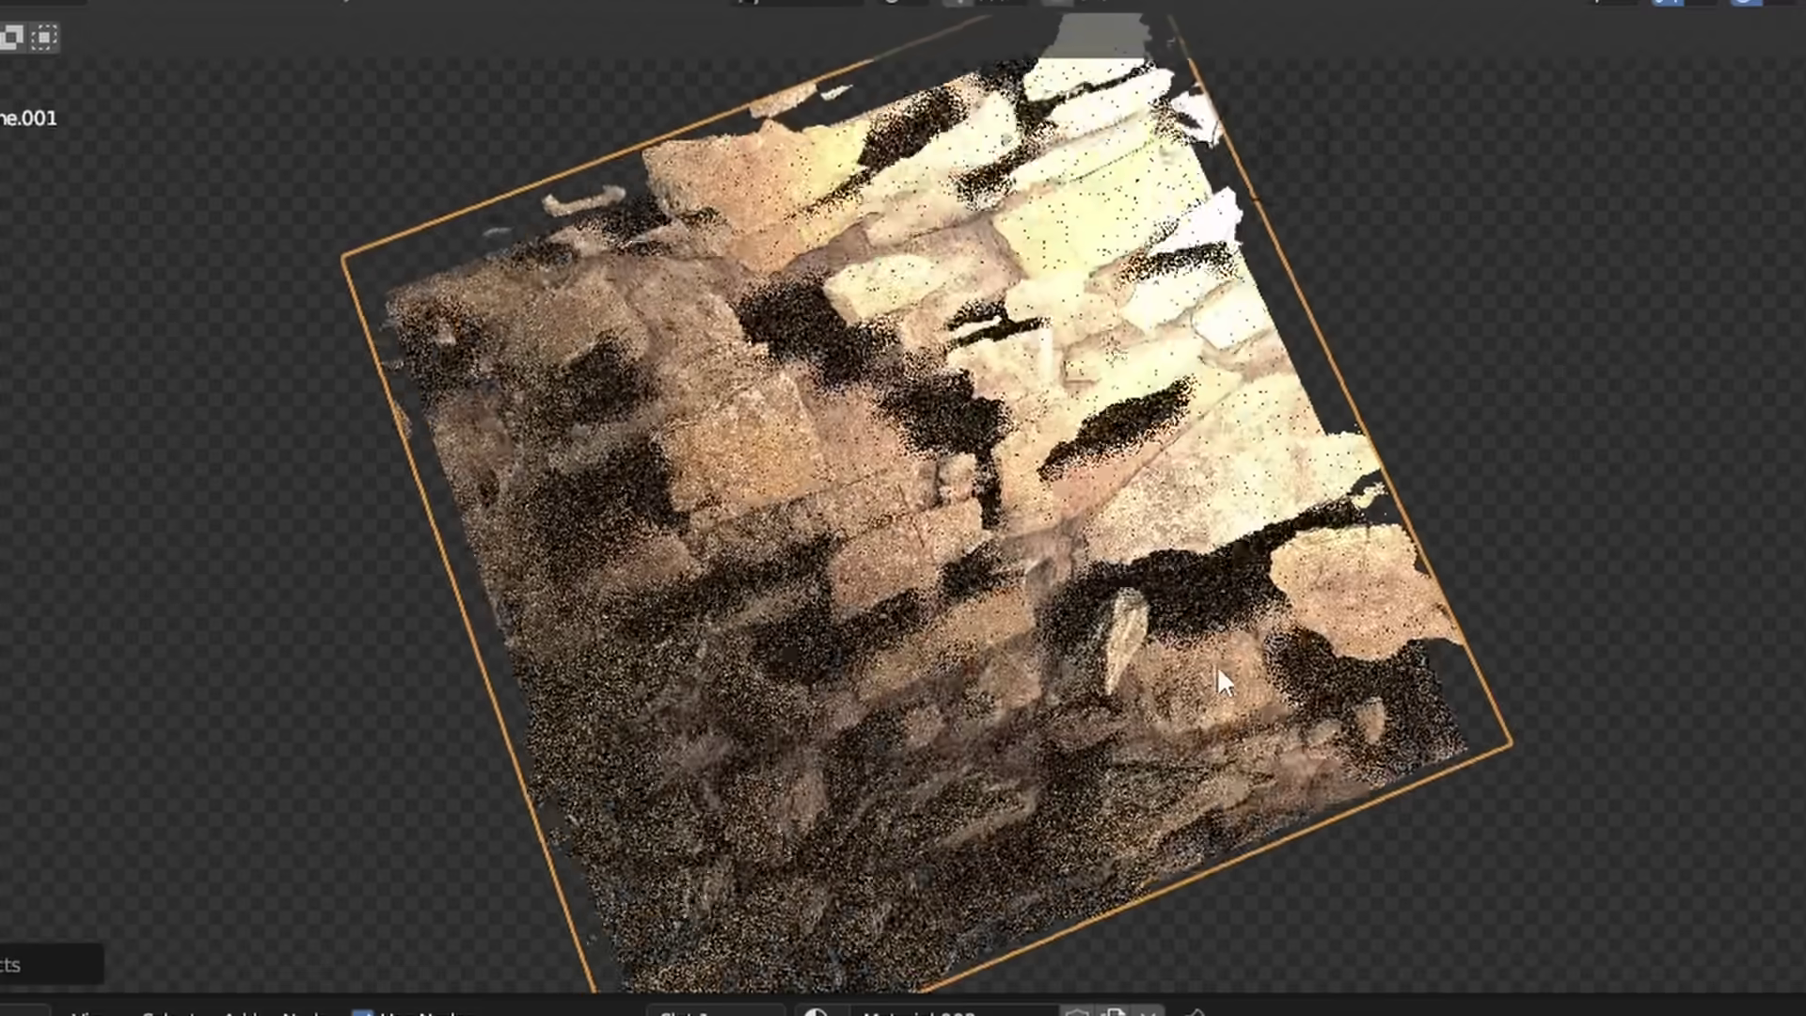
# Inspect the stacked planes from above and from the side, selecting individual layers to compare their cutouts
pyautogui.moveTo(1217, 664); pyautogui.dragTo(958, 613, button='middle')
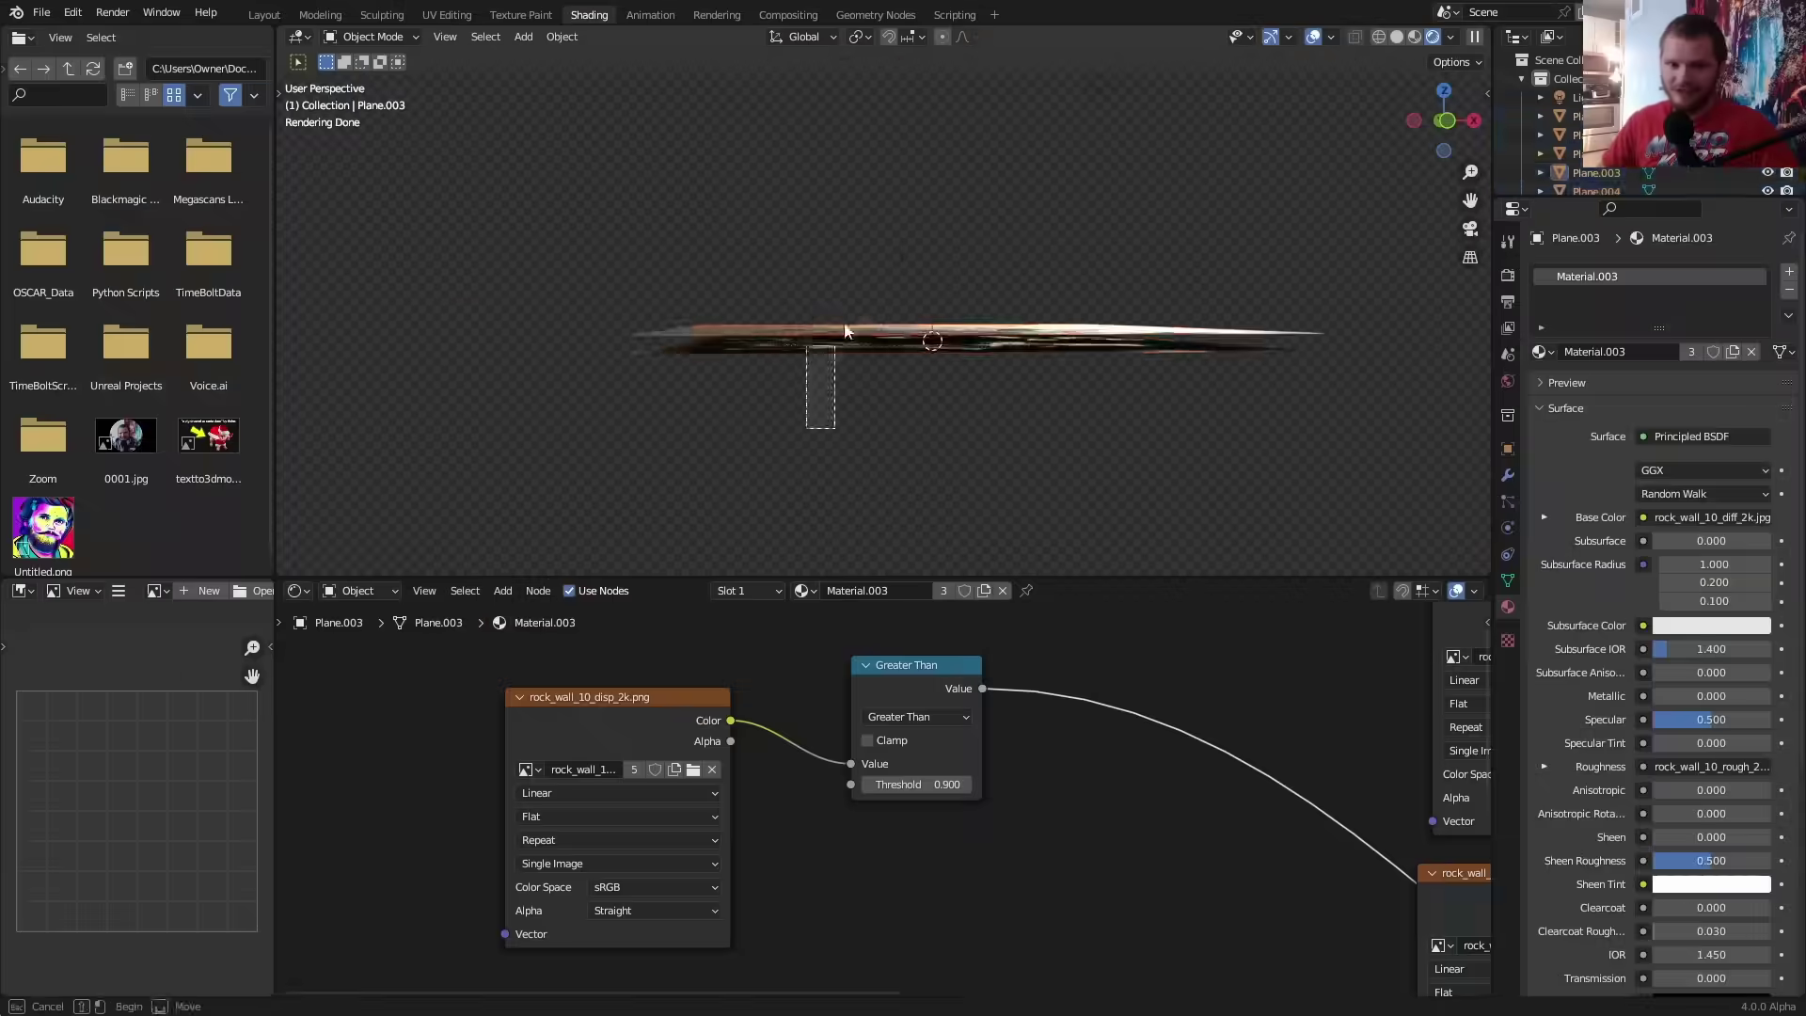
pyautogui.moveTo(923, 287); pyautogui.dragTo(1153, 209, button='middle')
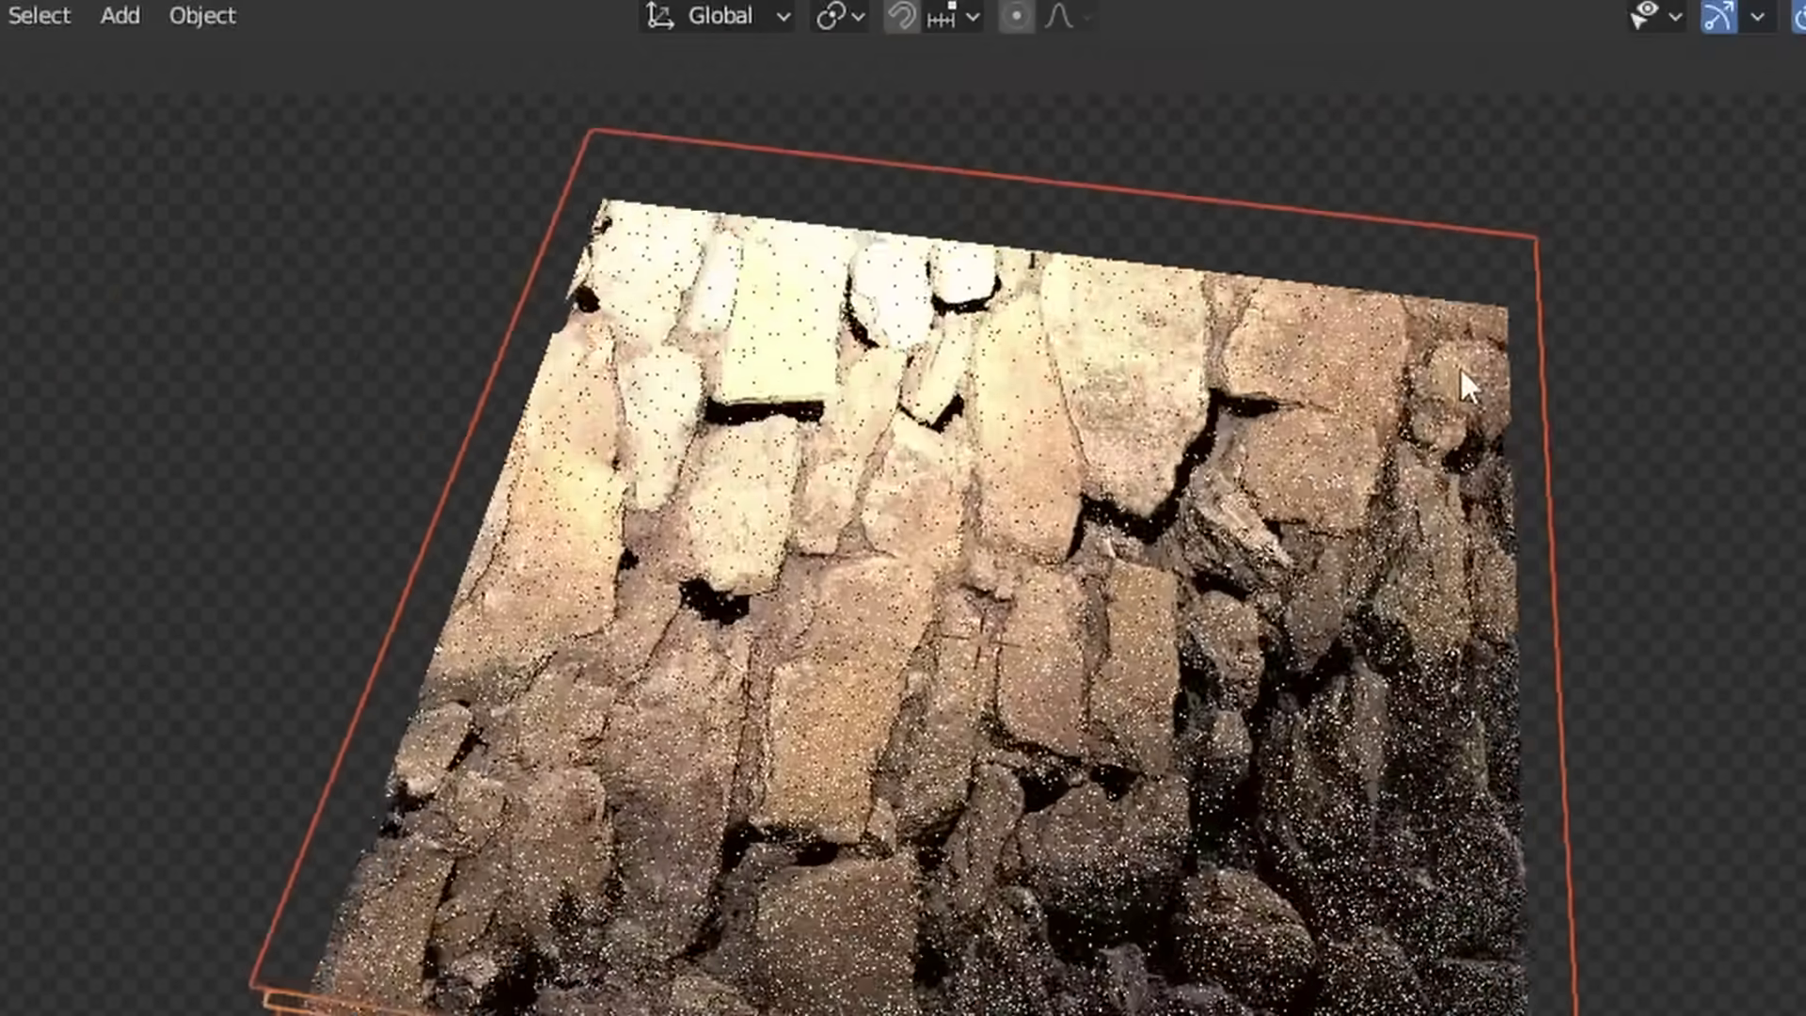
pyautogui.moveTo(1459, 365); pyautogui.dragTo(789, 542, button='middle')
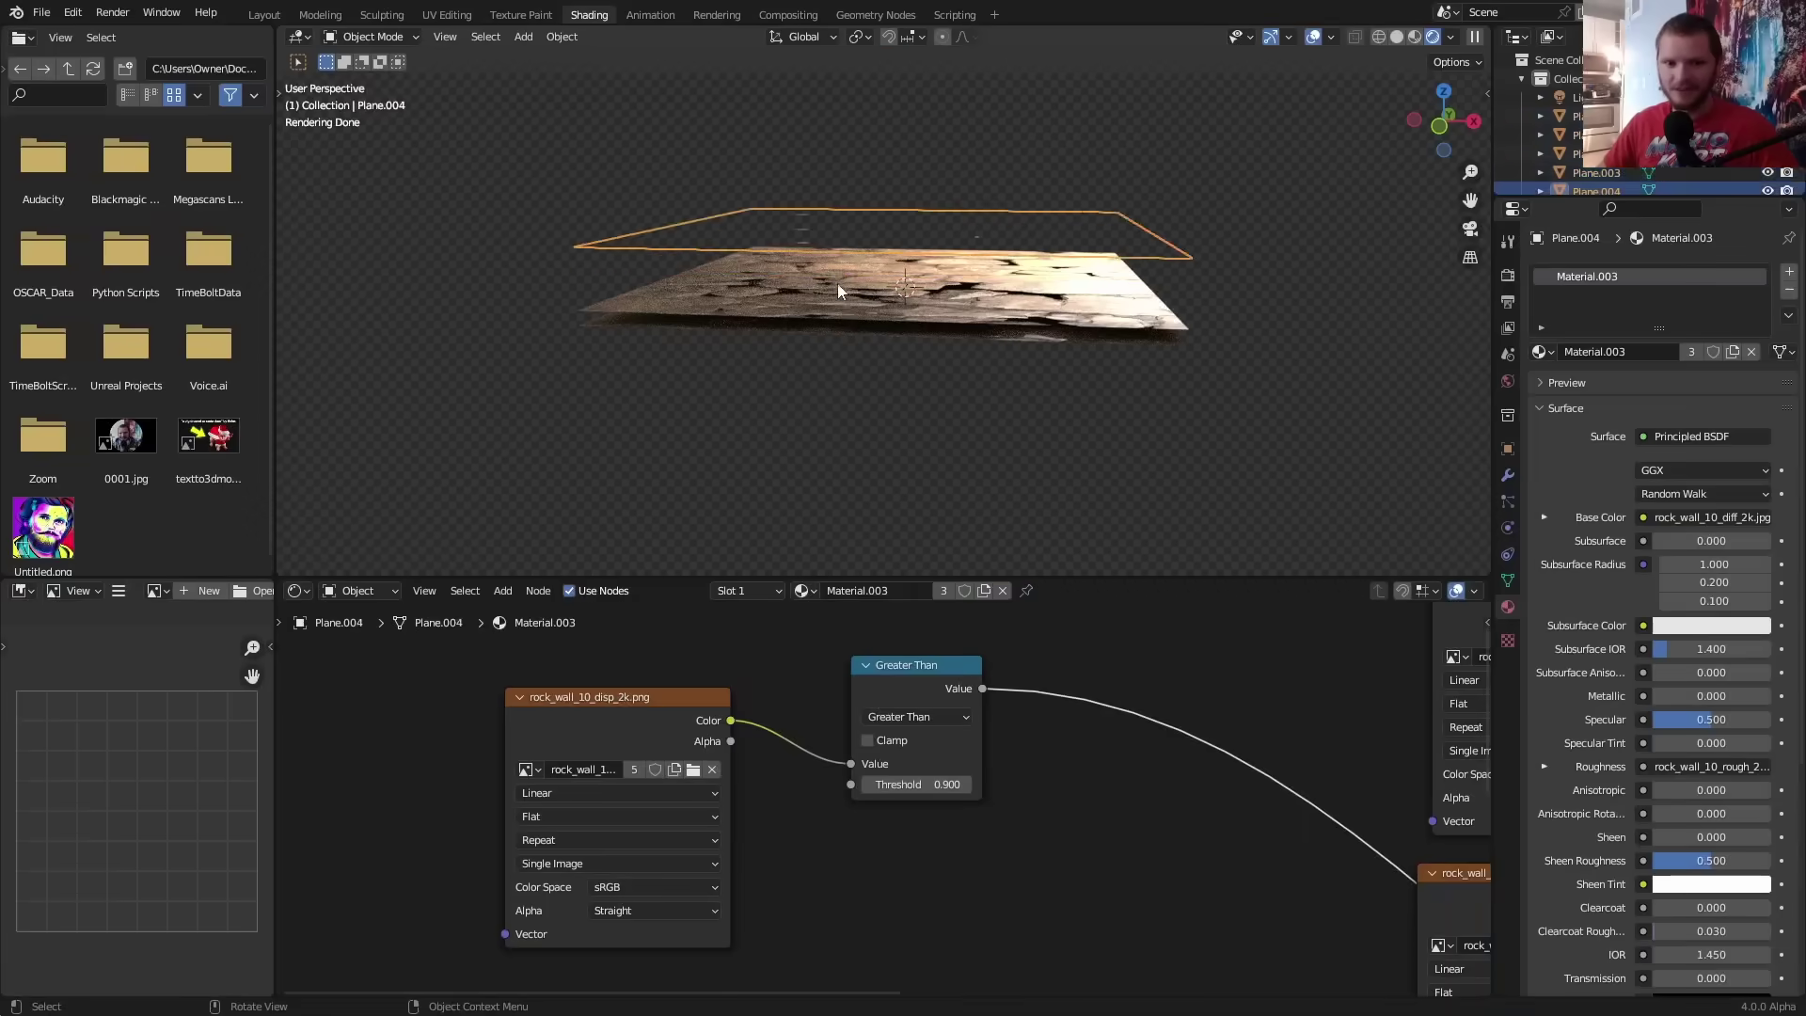
pyautogui.click(843, 305)
pyautogui.click(848, 325)
pyautogui.click(854, 292)
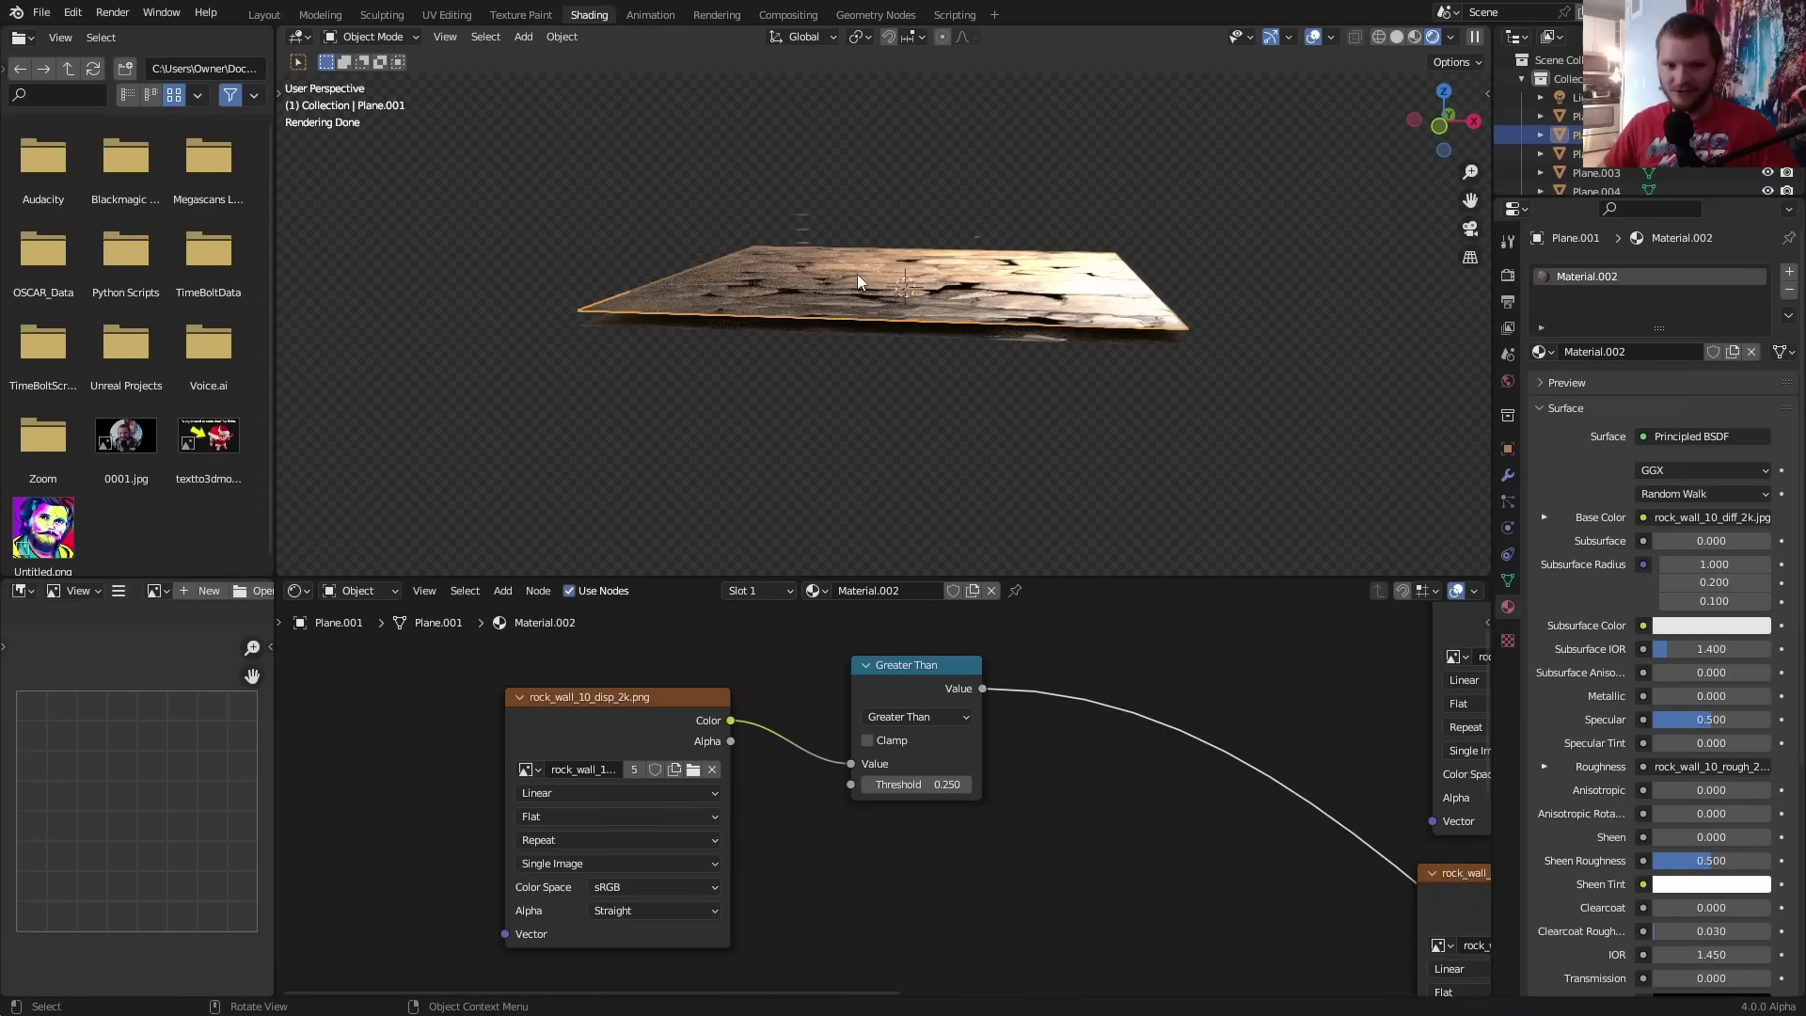
pyautogui.click(857, 274)
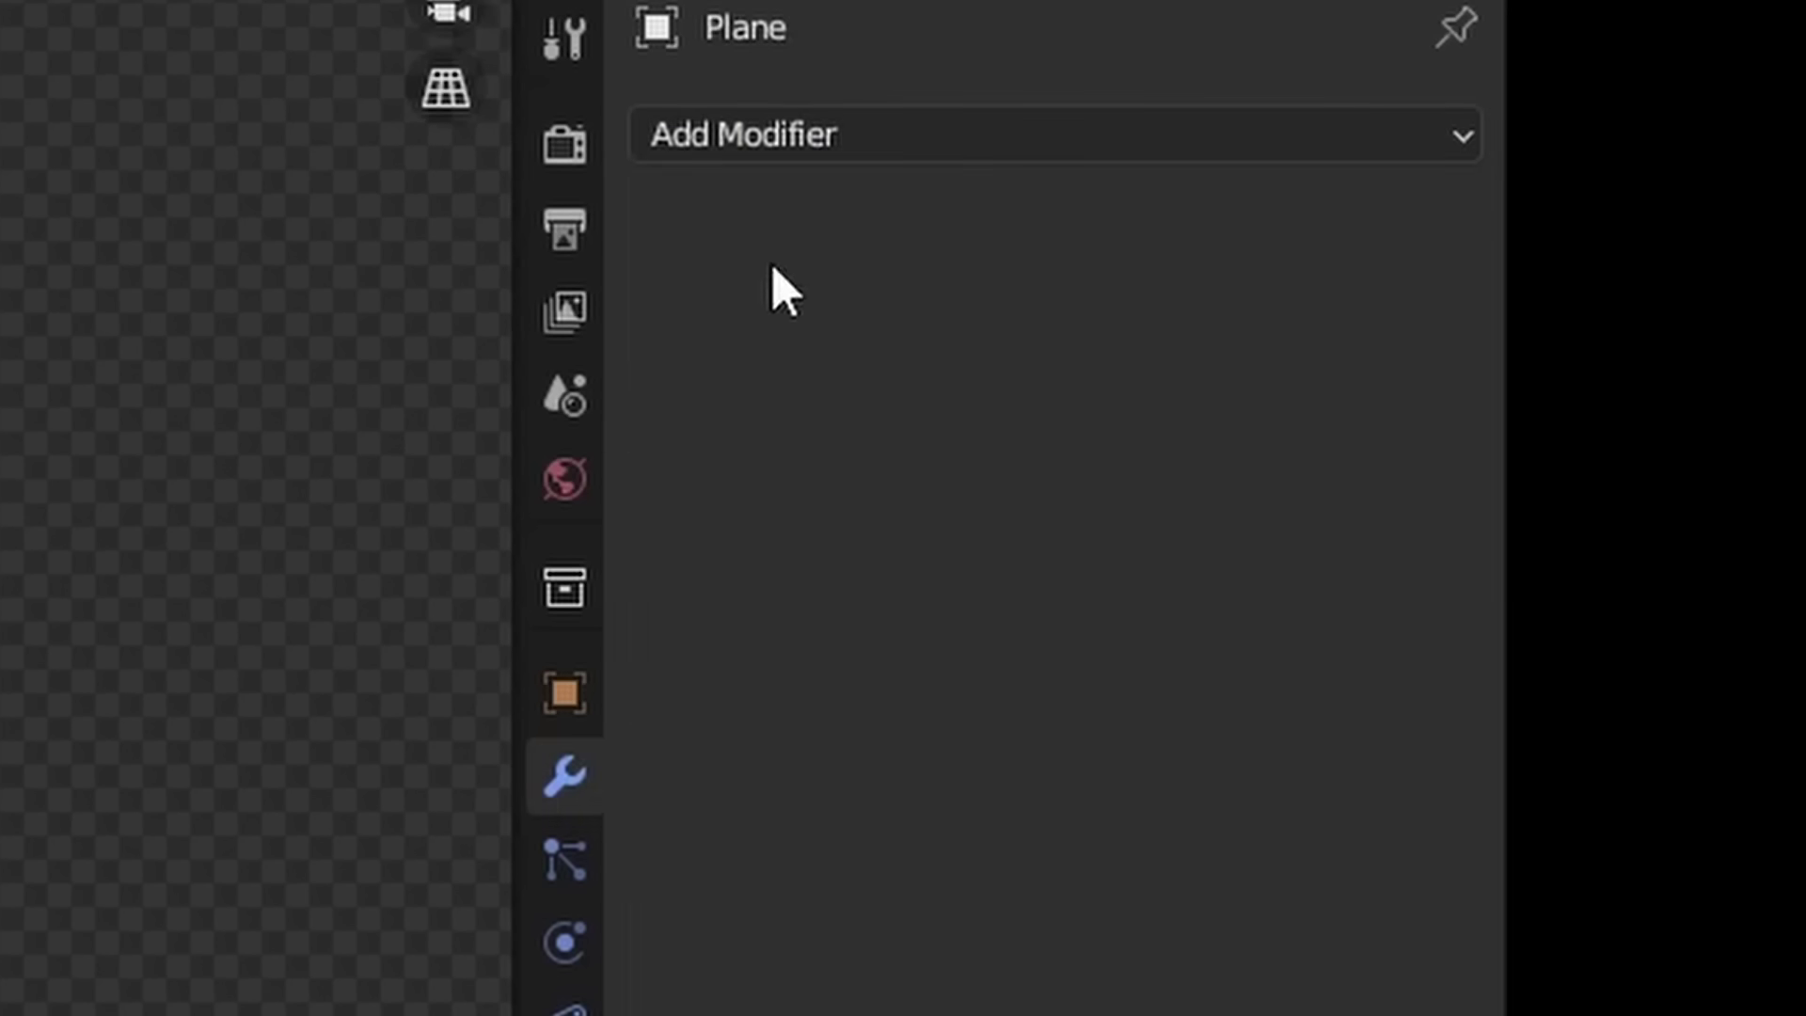
# Add an Array modifier to the plane using Constant Offset instead of Relative Offset, with Distance X set to 0 m
pyautogui.click(788, 141)
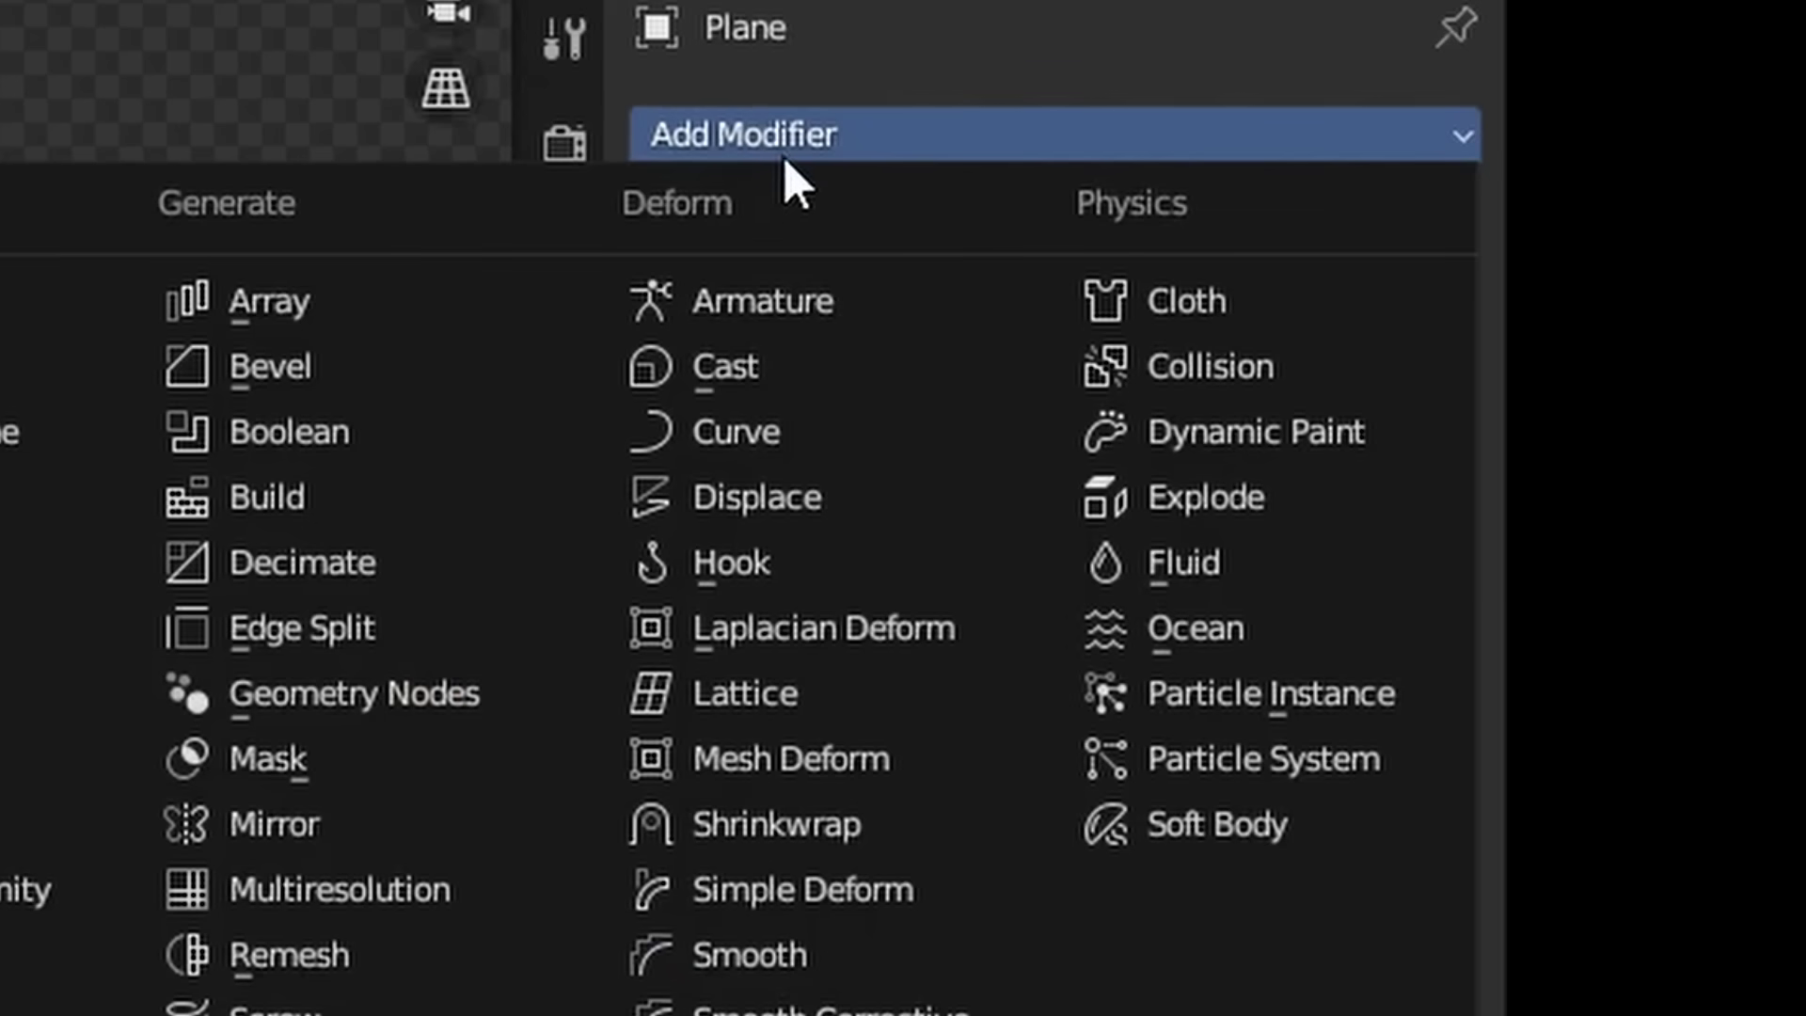
pyautogui.click(355, 322)
pyautogui.click(969, 487)
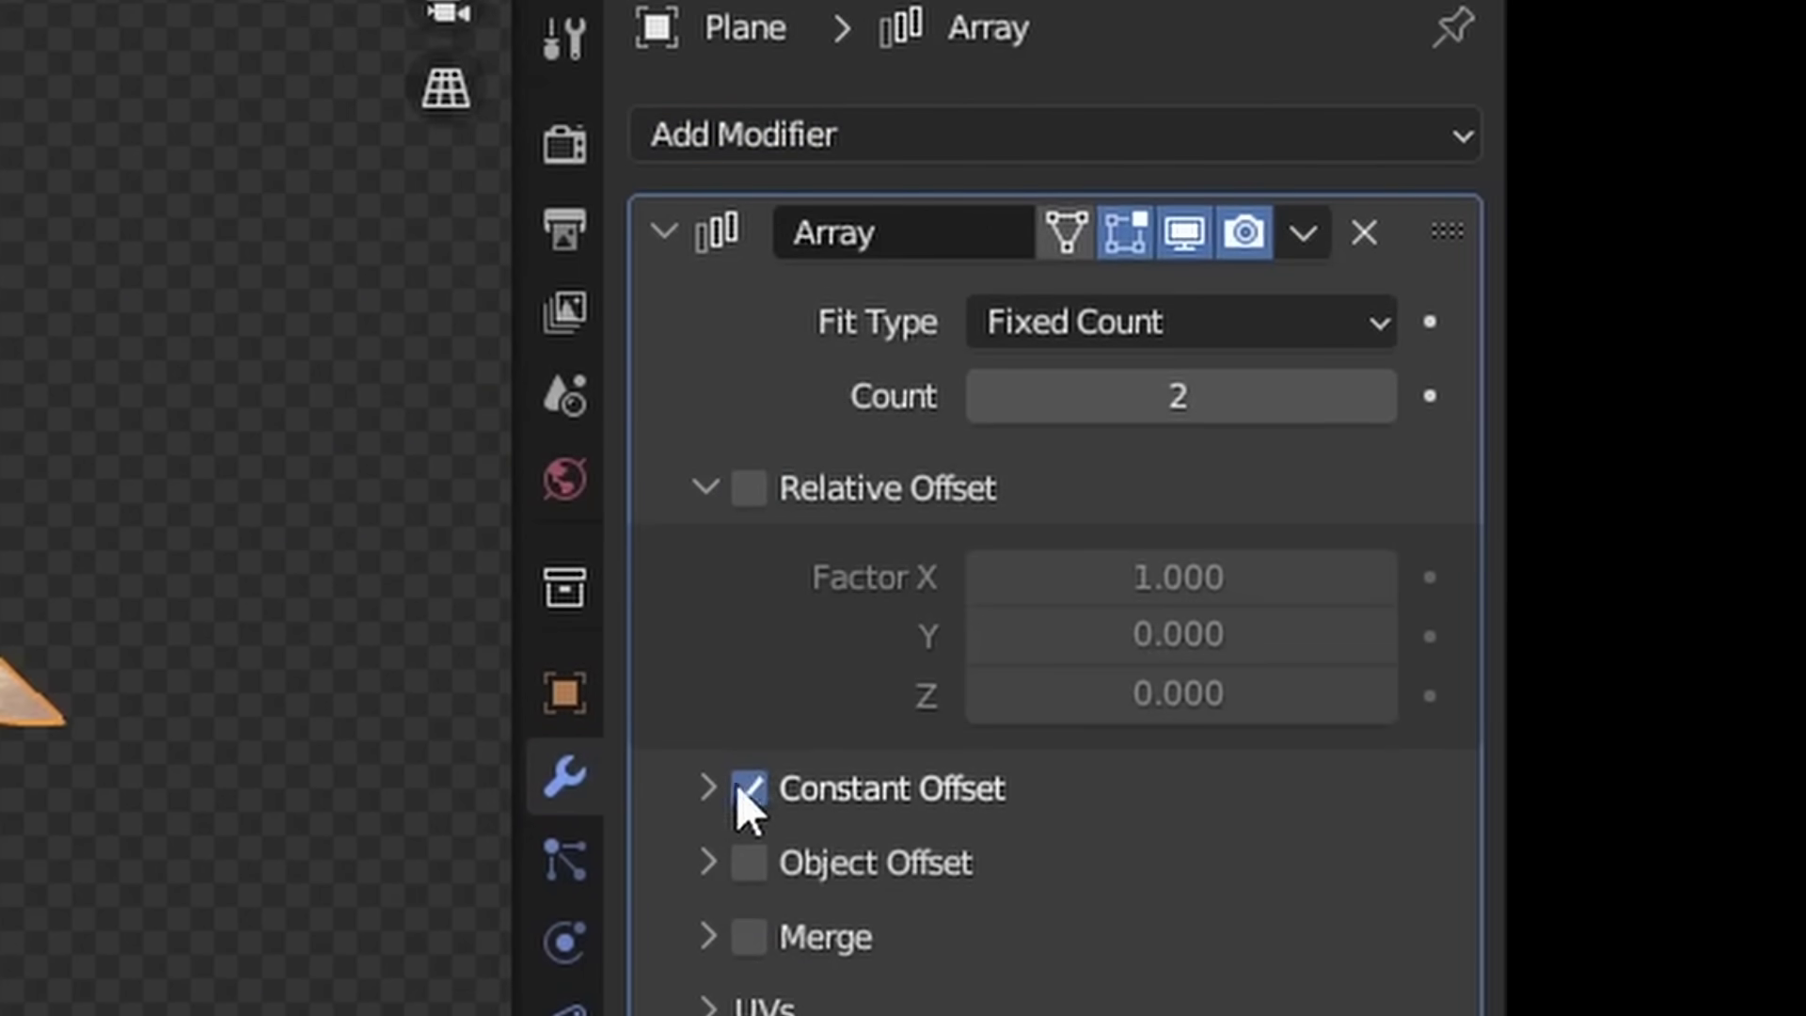
pyautogui.click(706, 788)
pyautogui.write('0')
pyautogui.press('Return')
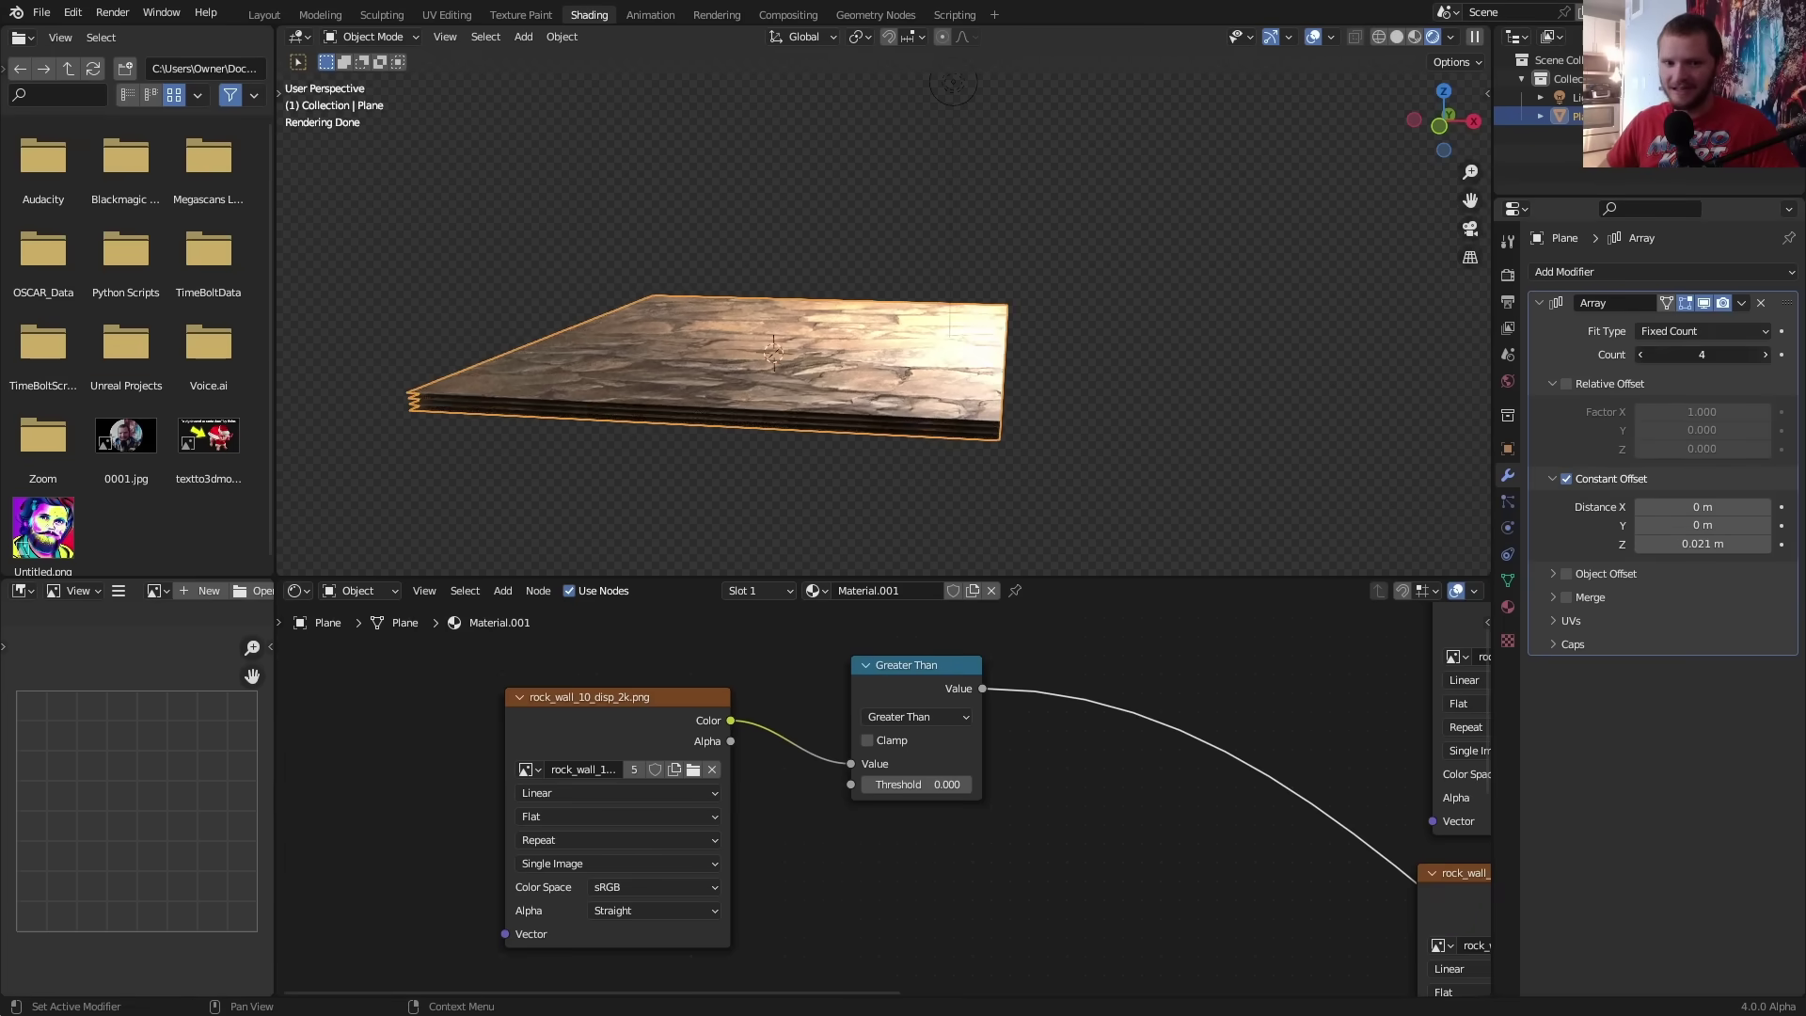
# Set the array count to 12 and adjust the modifier's UV Offset U
pyautogui.moveTo(1701, 354); pyautogui.dragTo(1758, 354)
pyautogui.press('KP_Decimal')
pyautogui.moveTo(924, 234); pyautogui.dragTo(910, 293, button='middle')
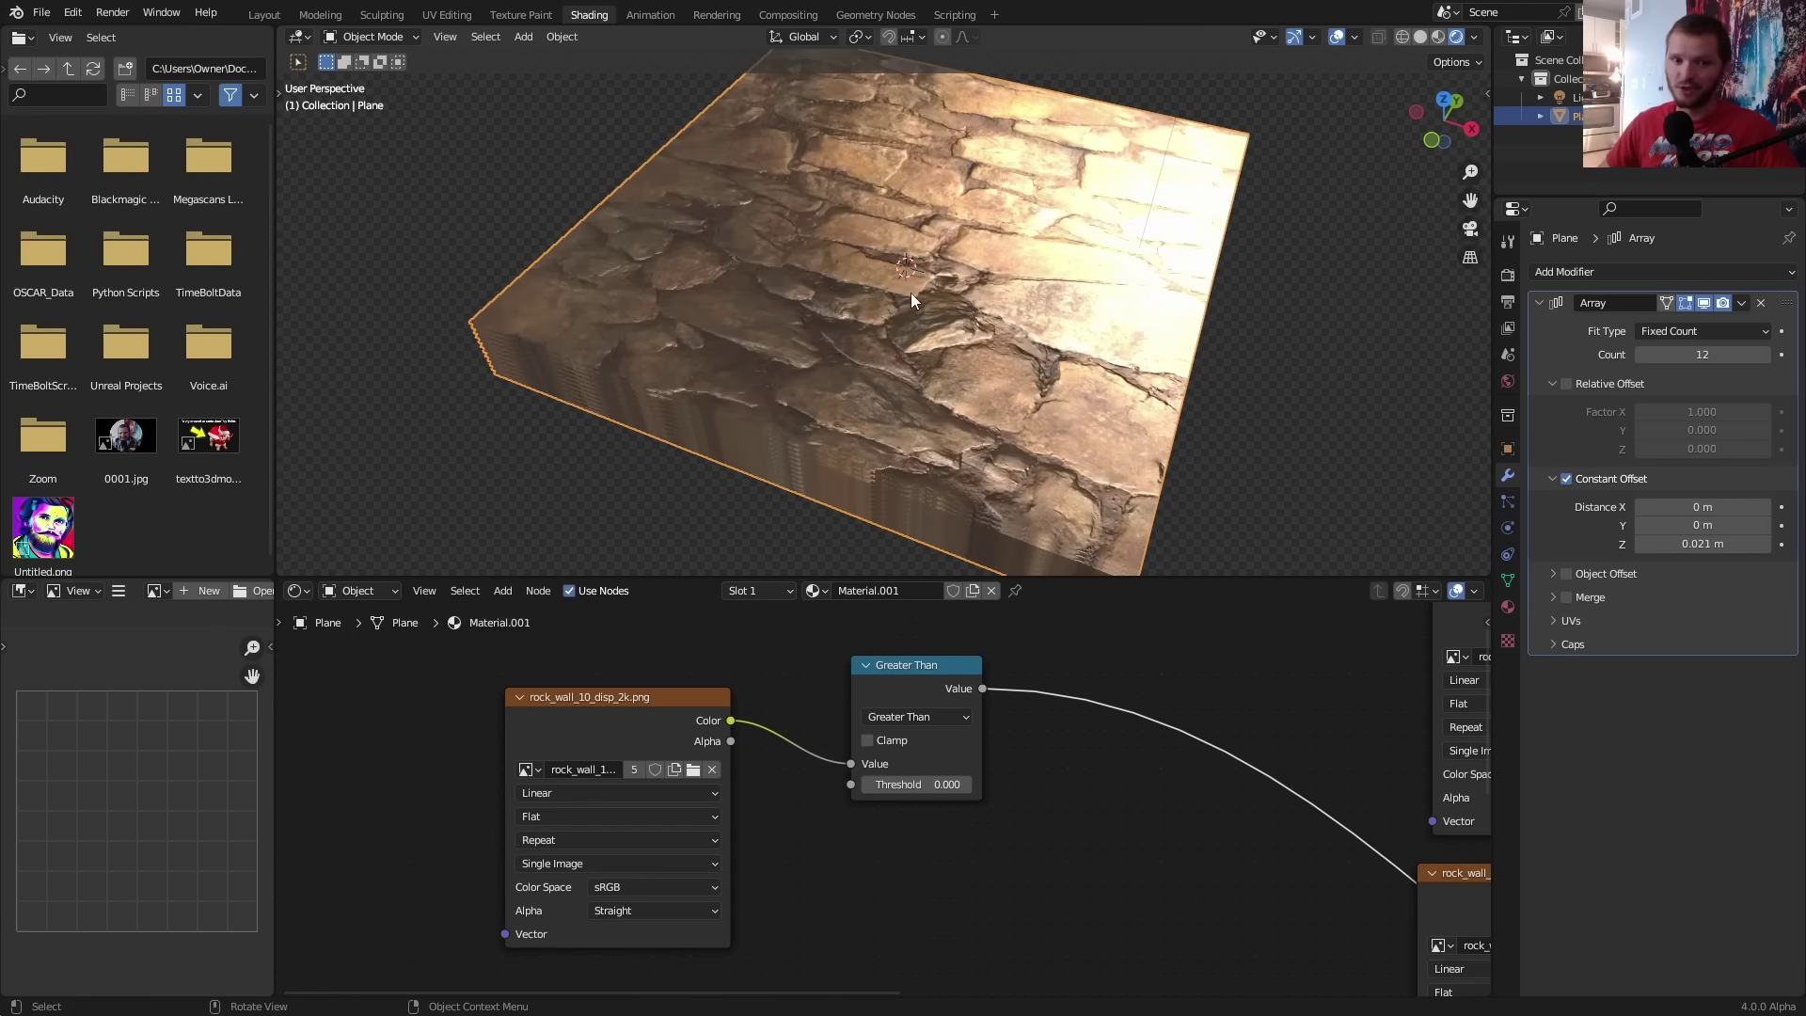
pyautogui.click(1575, 620)
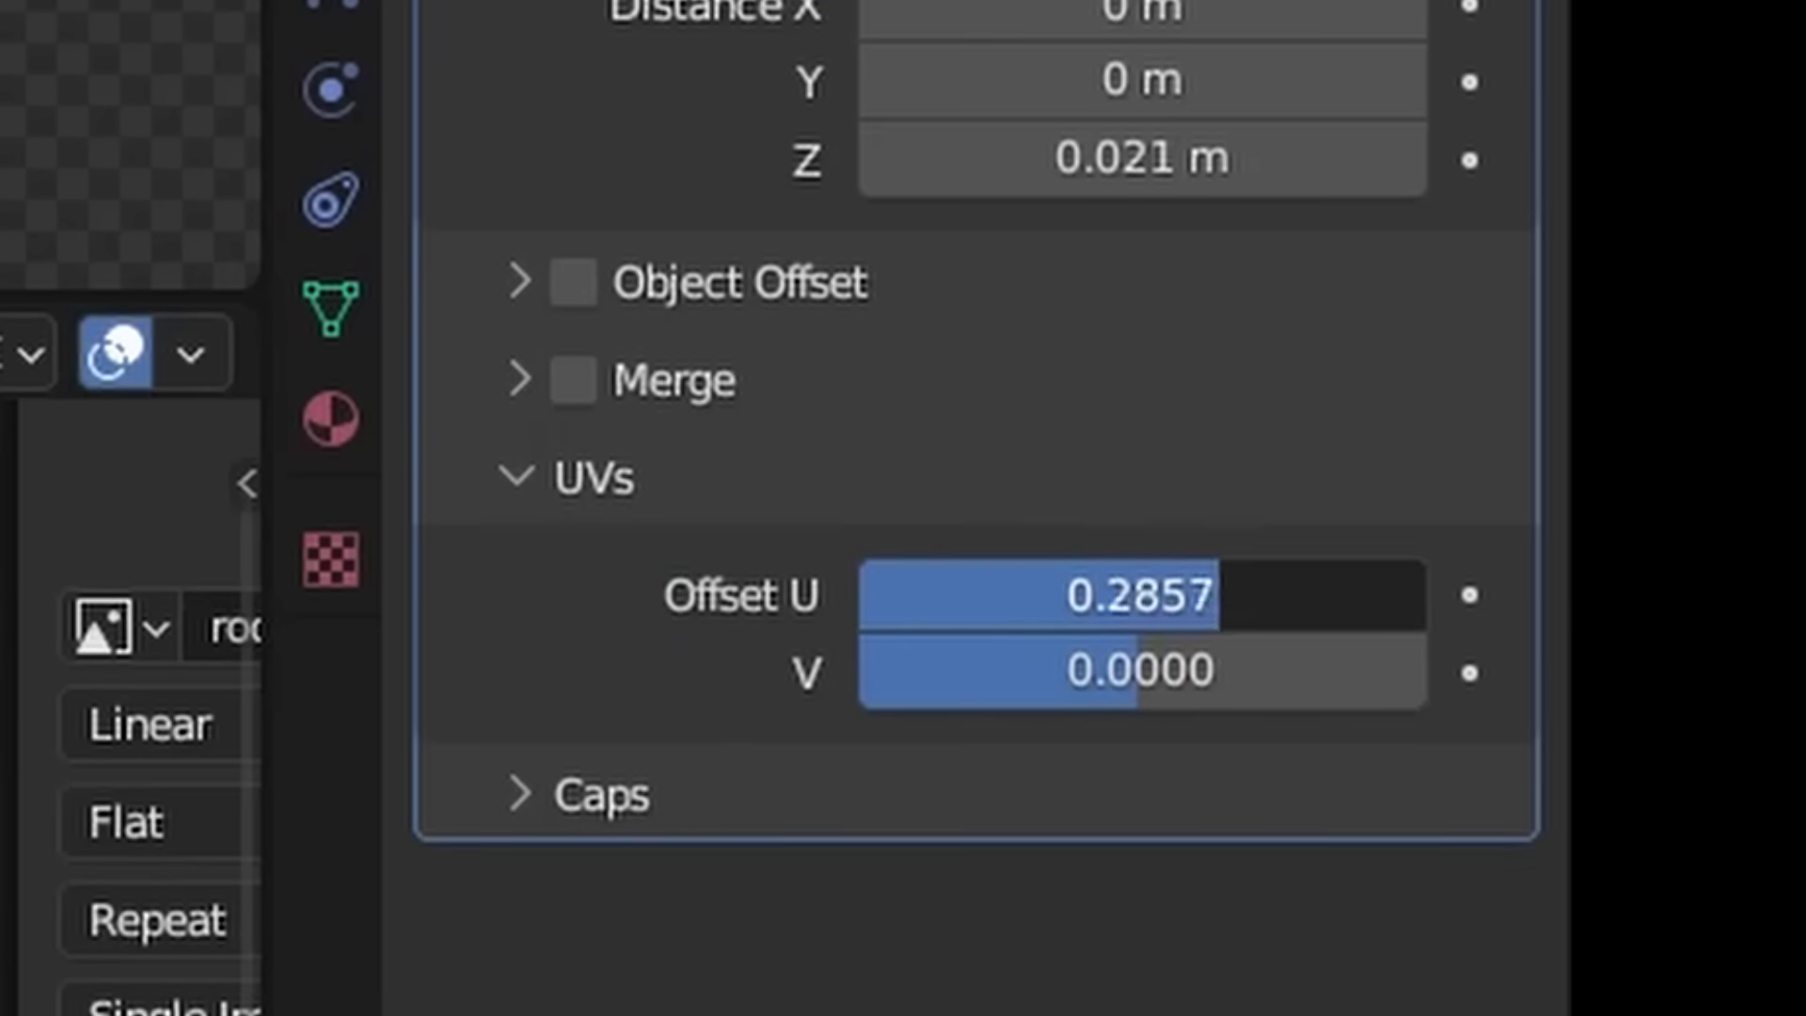
pyautogui.moveTo(1140, 596); pyautogui.dragTo(1061, 740)
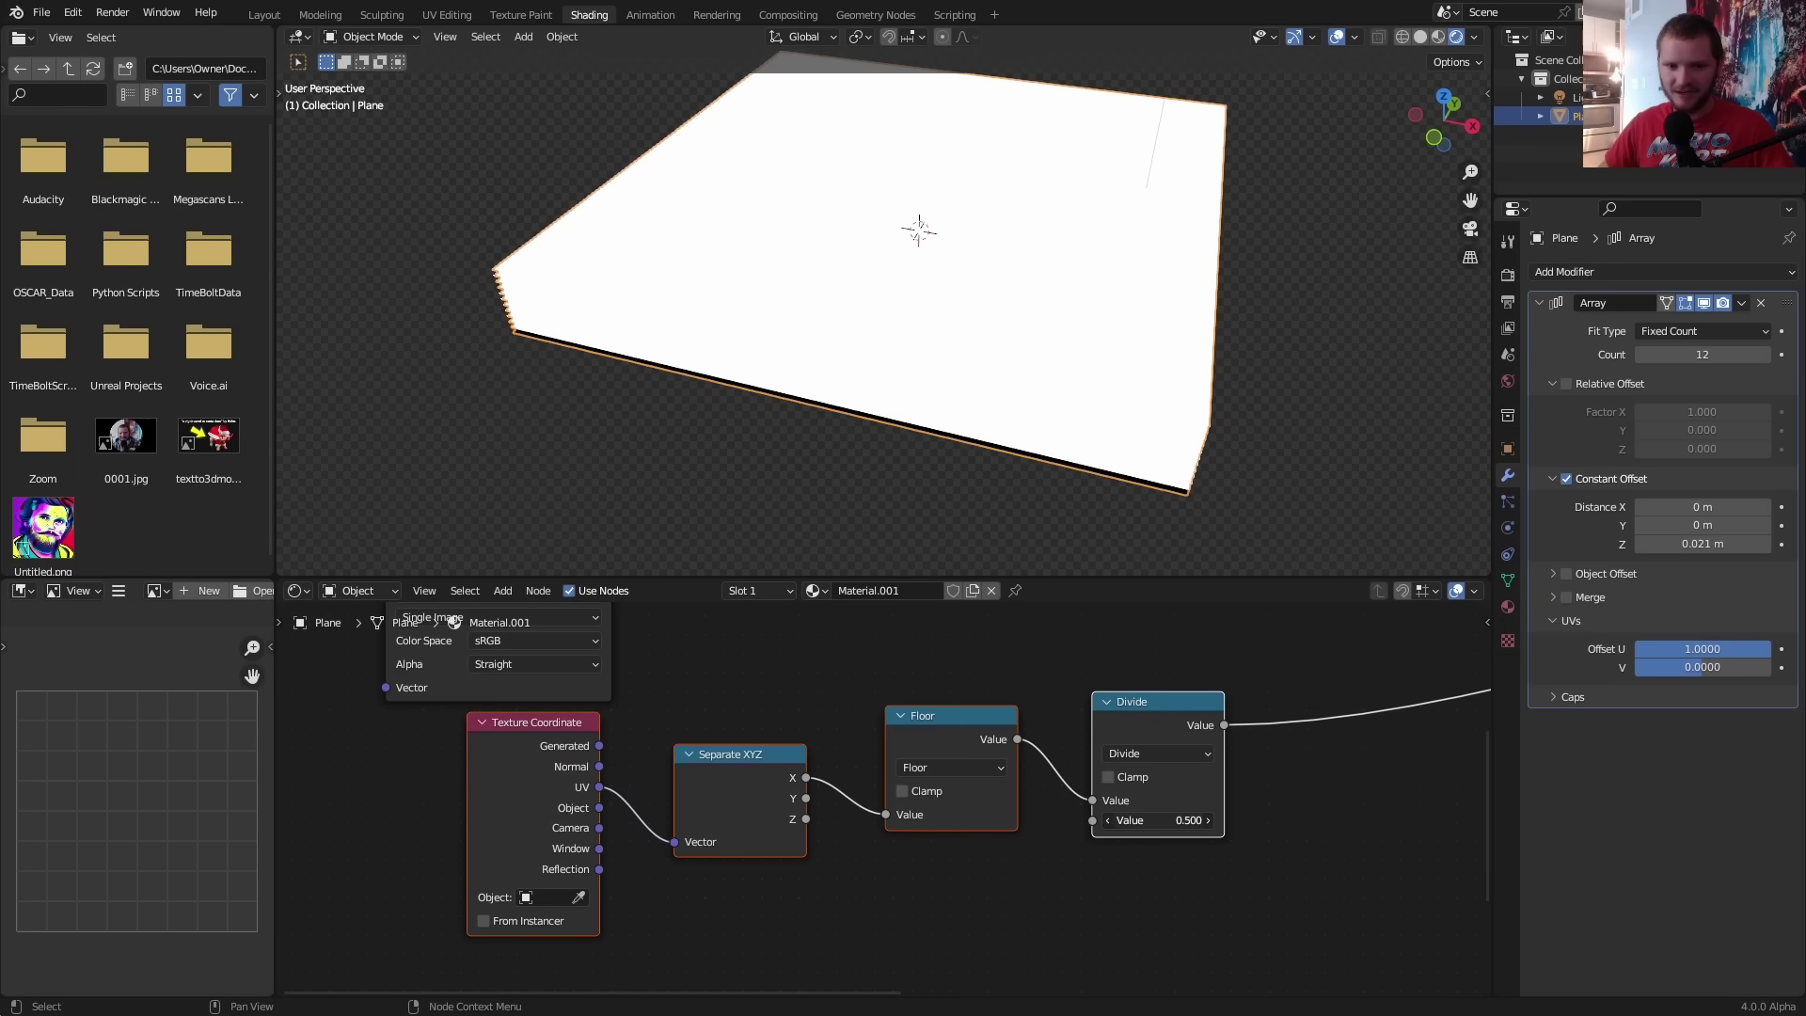
# Set the divisor of the Divide node after Floor to 12, matching the array count
pyautogui.moveTo(1156, 820); pyautogui.dragTo(1198, 820)
pyautogui.moveTo(884, 395); pyautogui.dragTo(844, 365, button='middle')
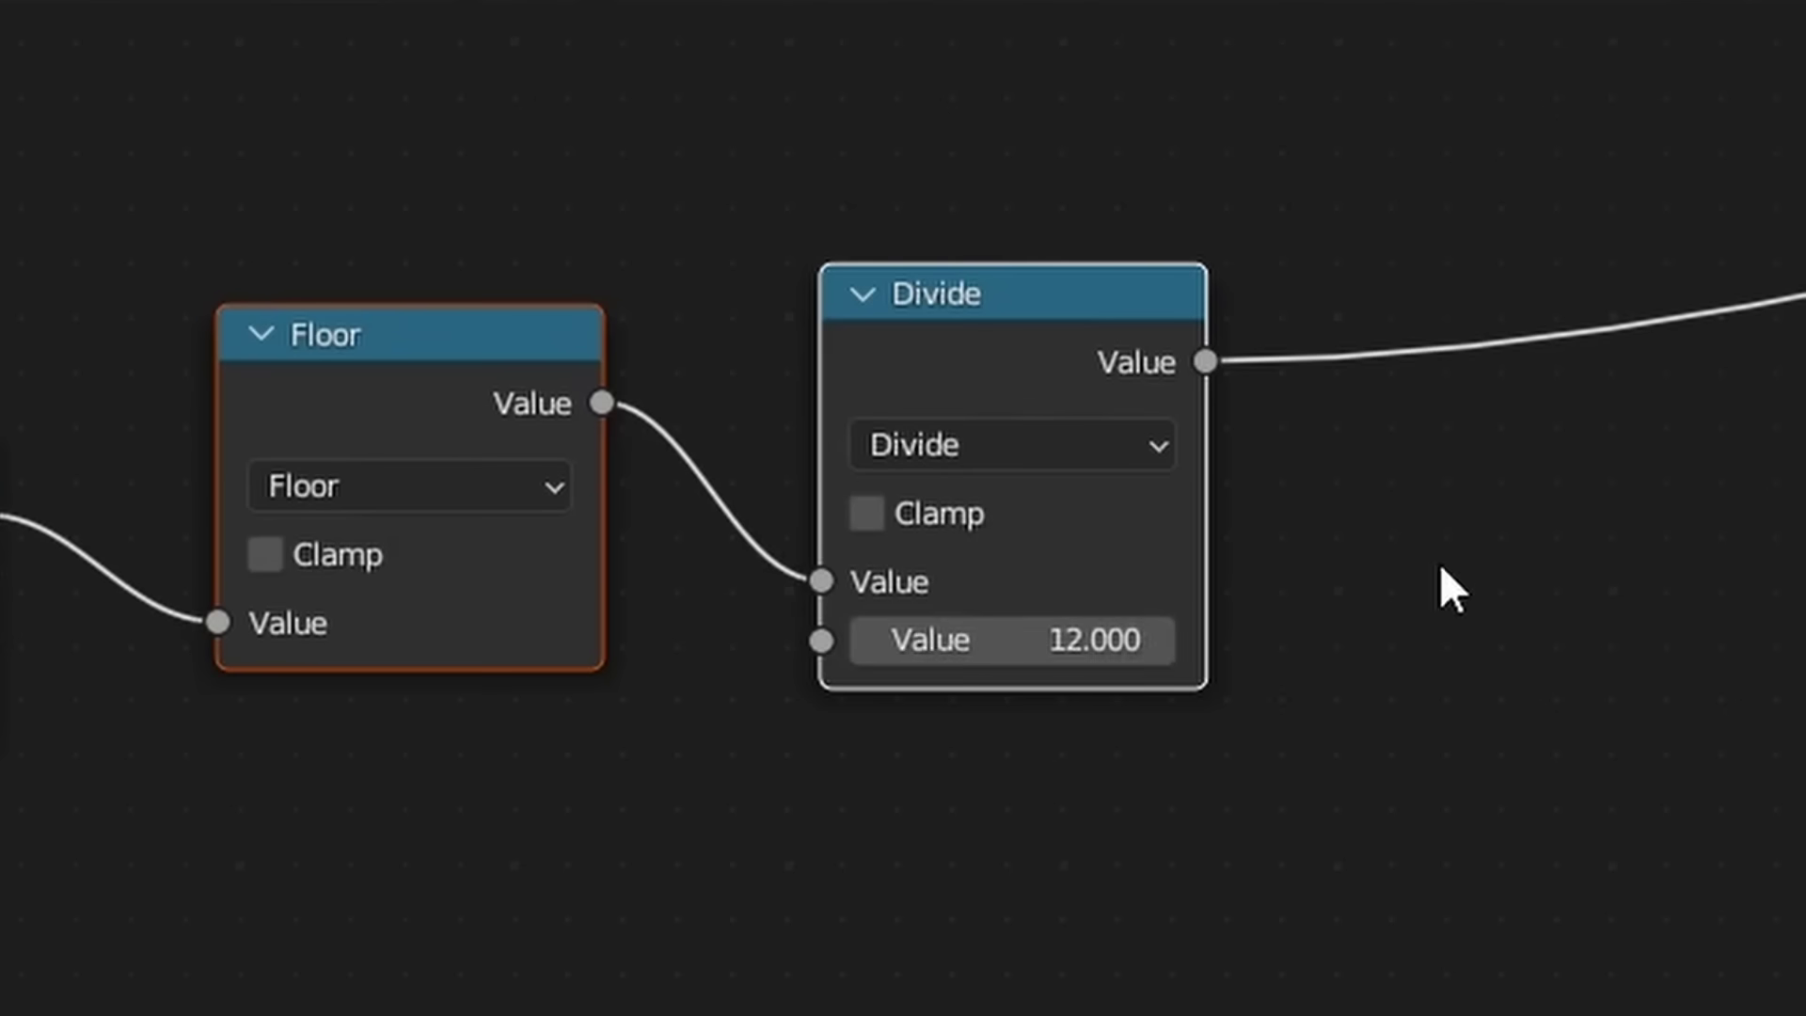
# Change the duplicated Divide node to Greater Than, comparing the displacement color with the divided layer value as threshold
pyautogui.click(1516, 538)
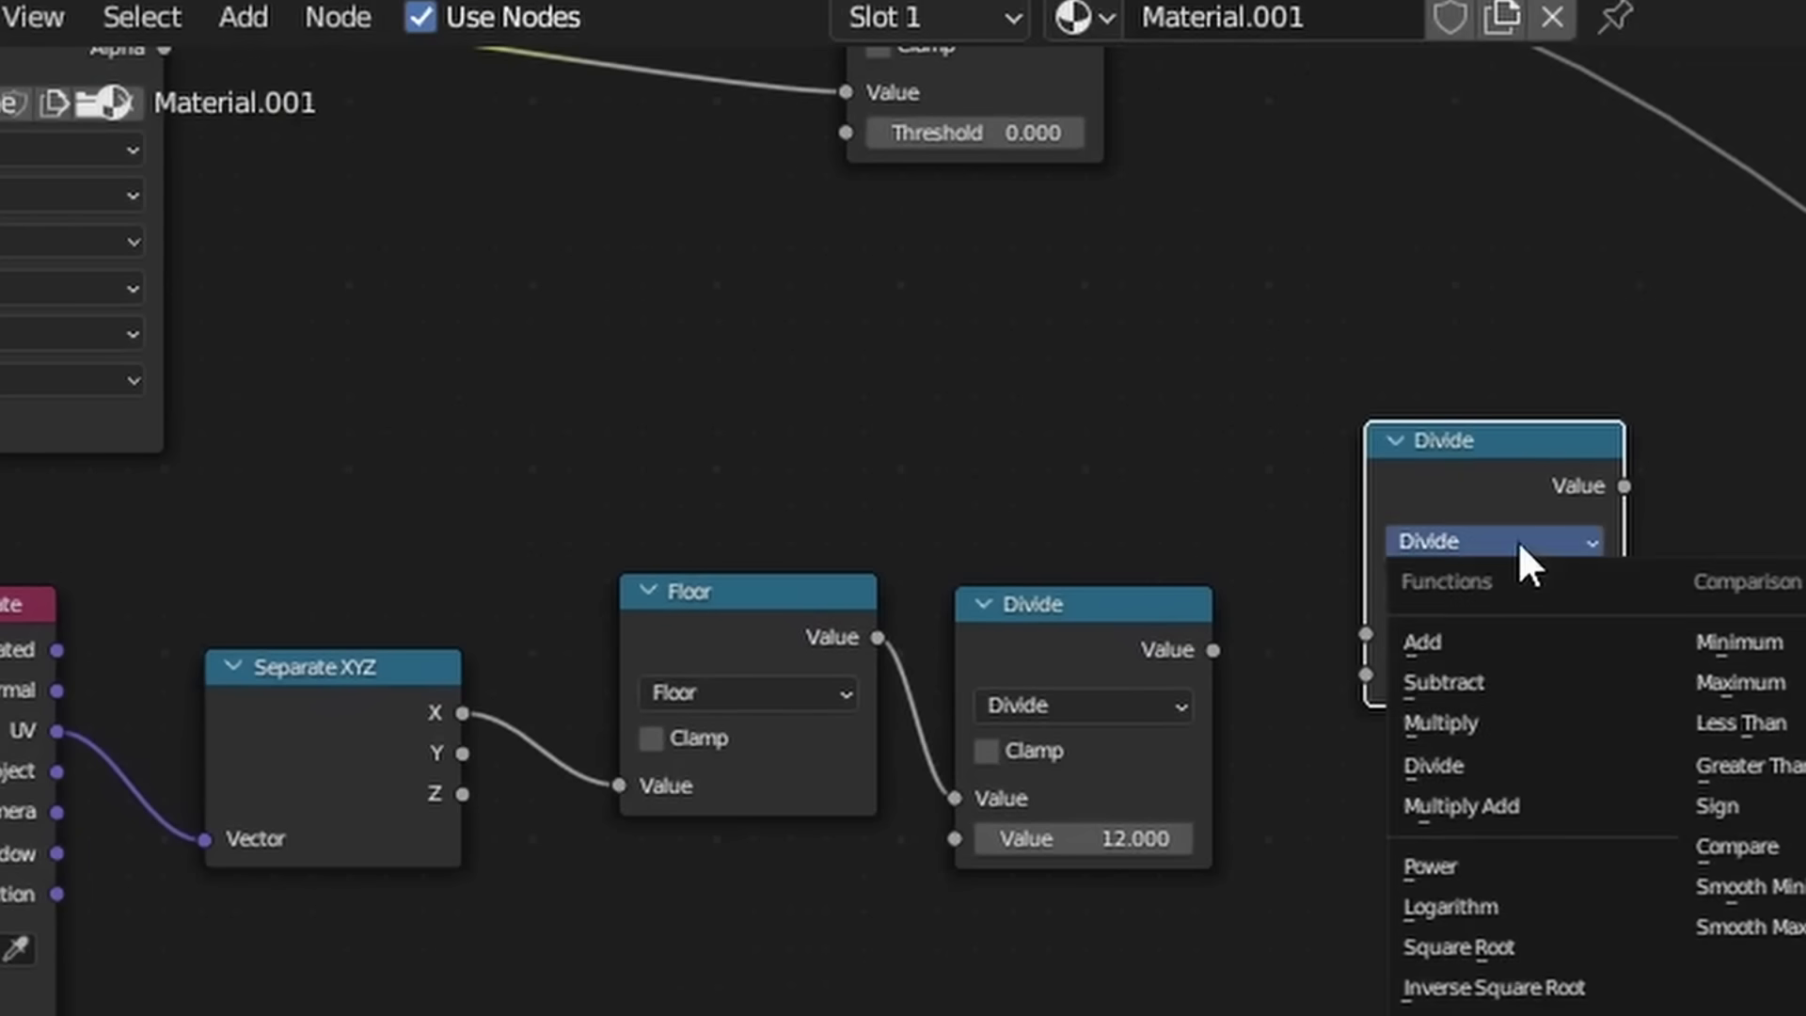
pyautogui.click(1751, 758)
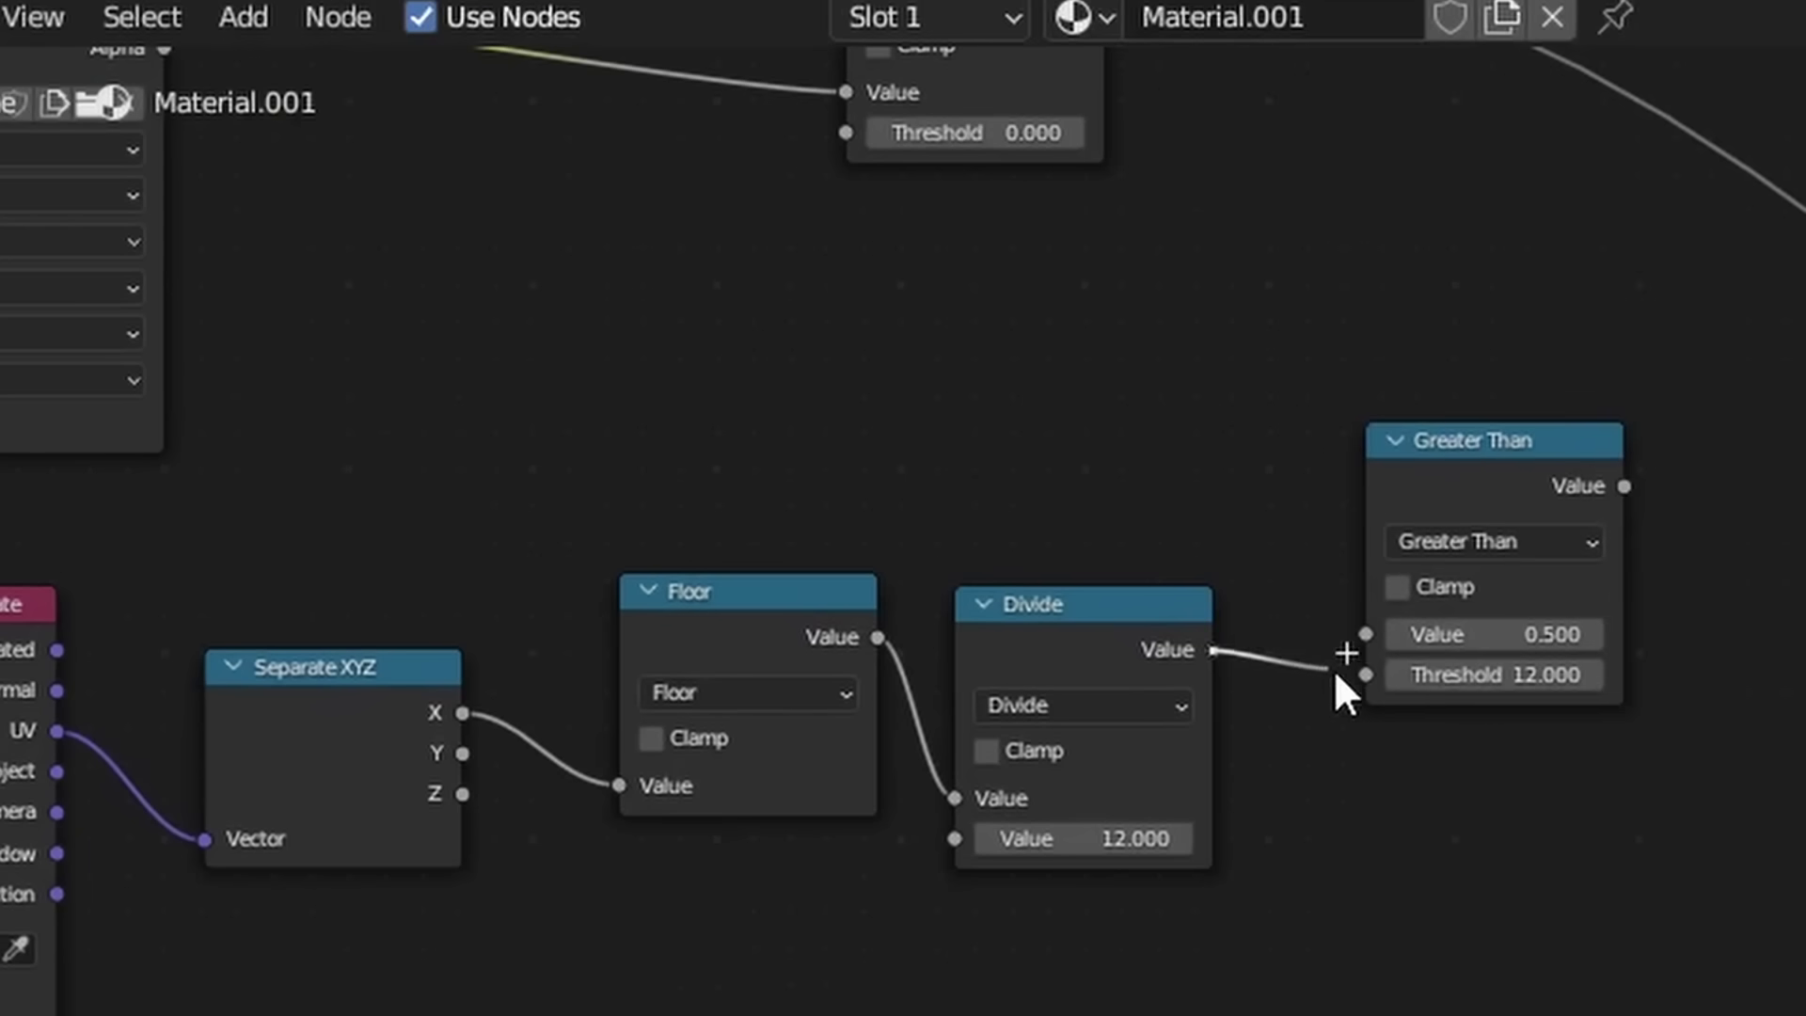
pyautogui.scroll(-3, 1053, 432)
pyautogui.moveTo(508, 205); pyautogui.dragTo(562, 404, button='middle')
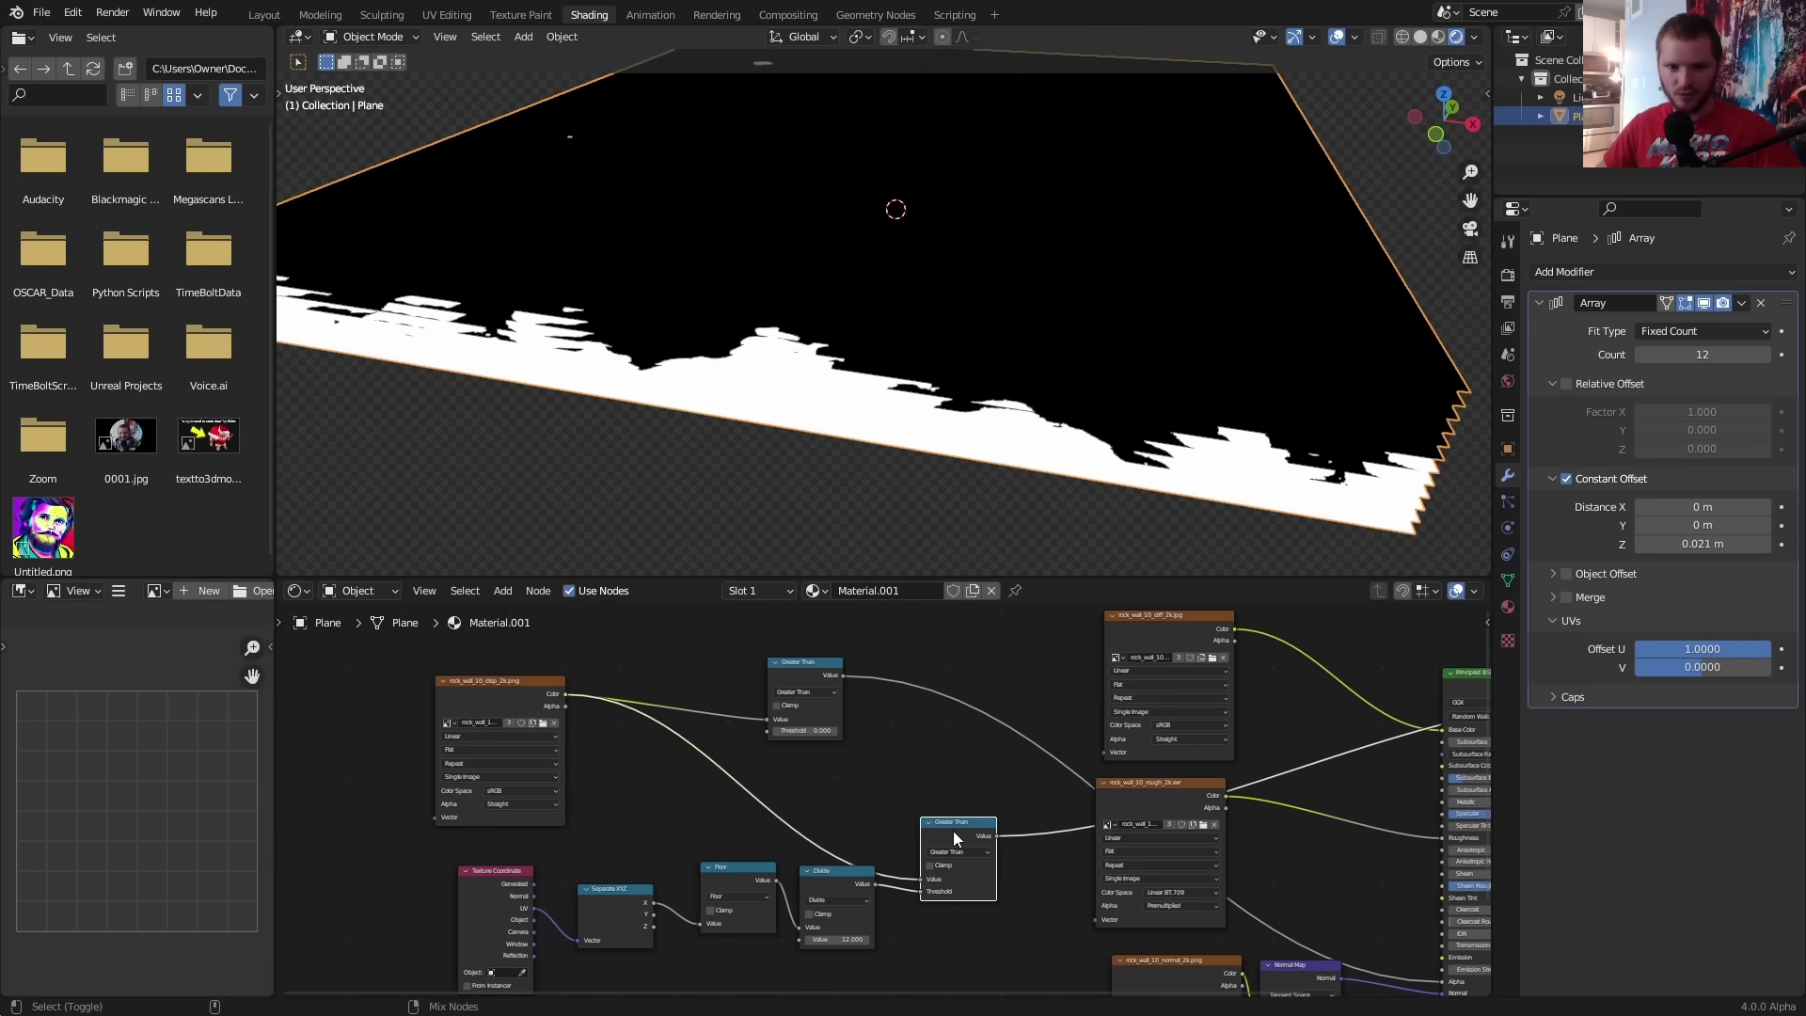
# Connect the new Greater Than node's output to the Alpha input of the Principled BSDF
pyautogui.moveTo(952, 831); pyautogui.dragTo(701, 686, button='middle')
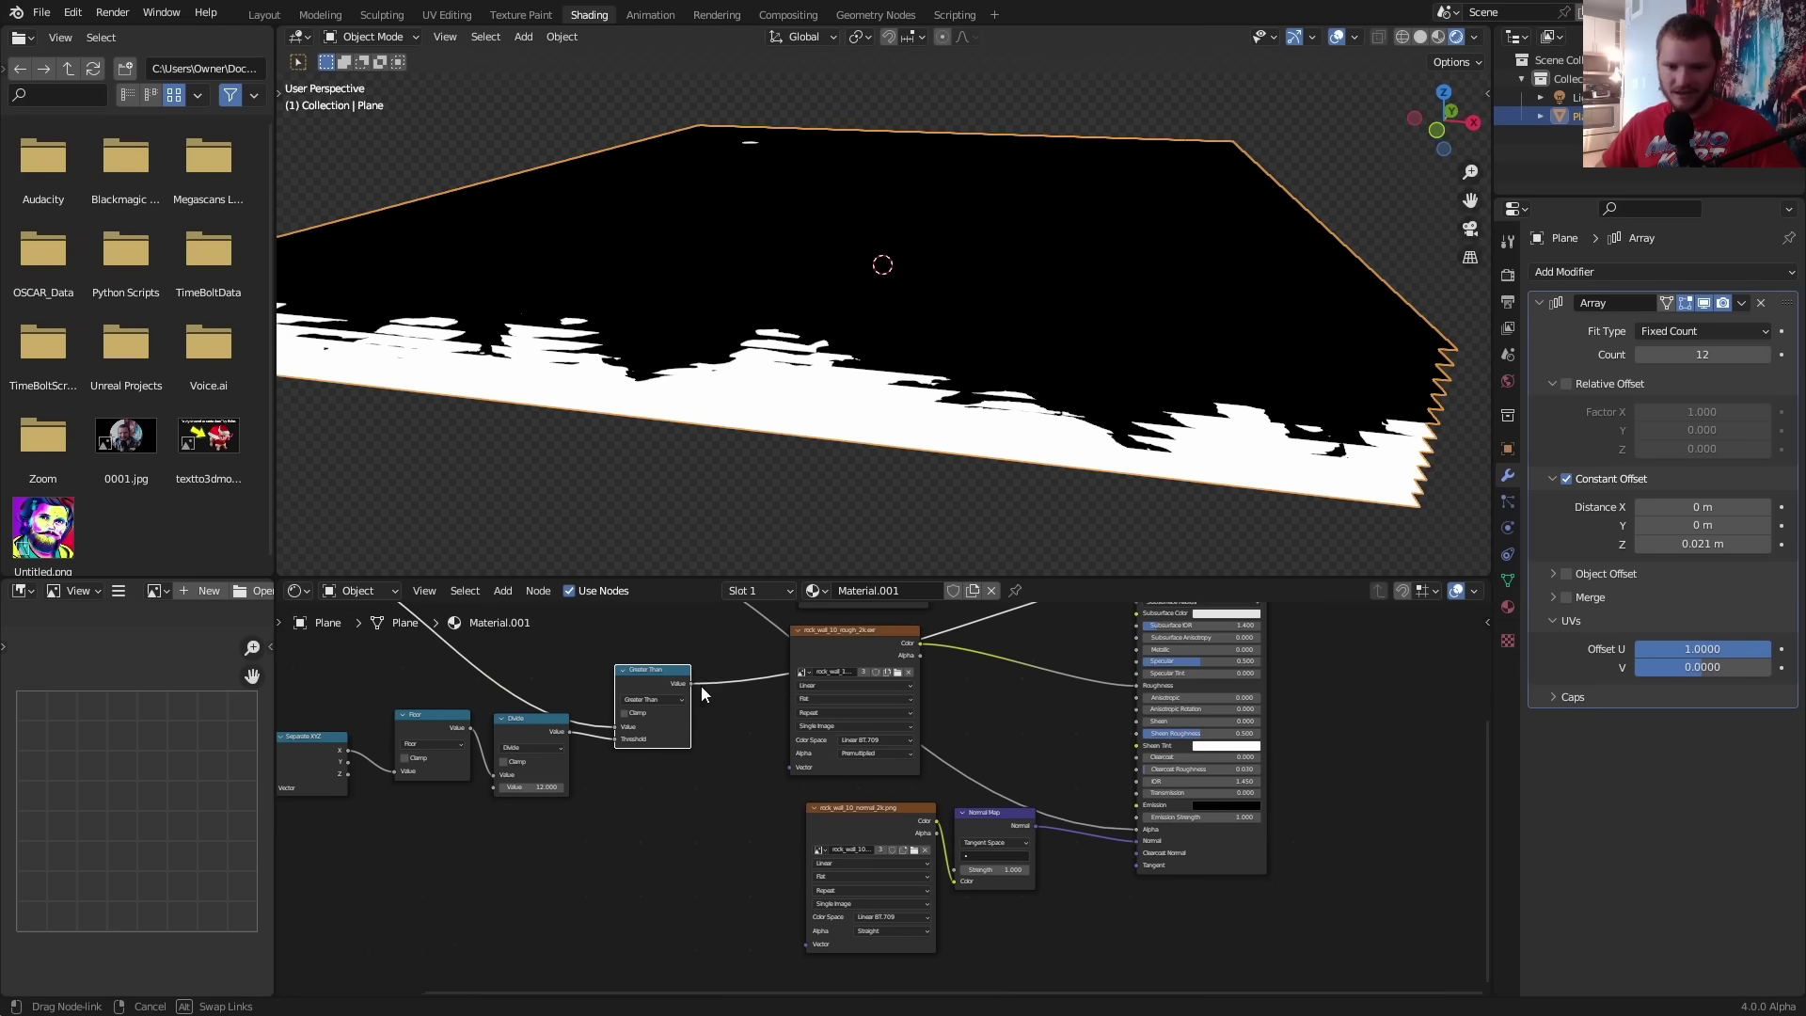
pyautogui.moveTo(692, 684); pyautogui.dragTo(1136, 829)
pyautogui.moveTo(1137, 790); pyautogui.dragTo(1076, 974, button='middle')
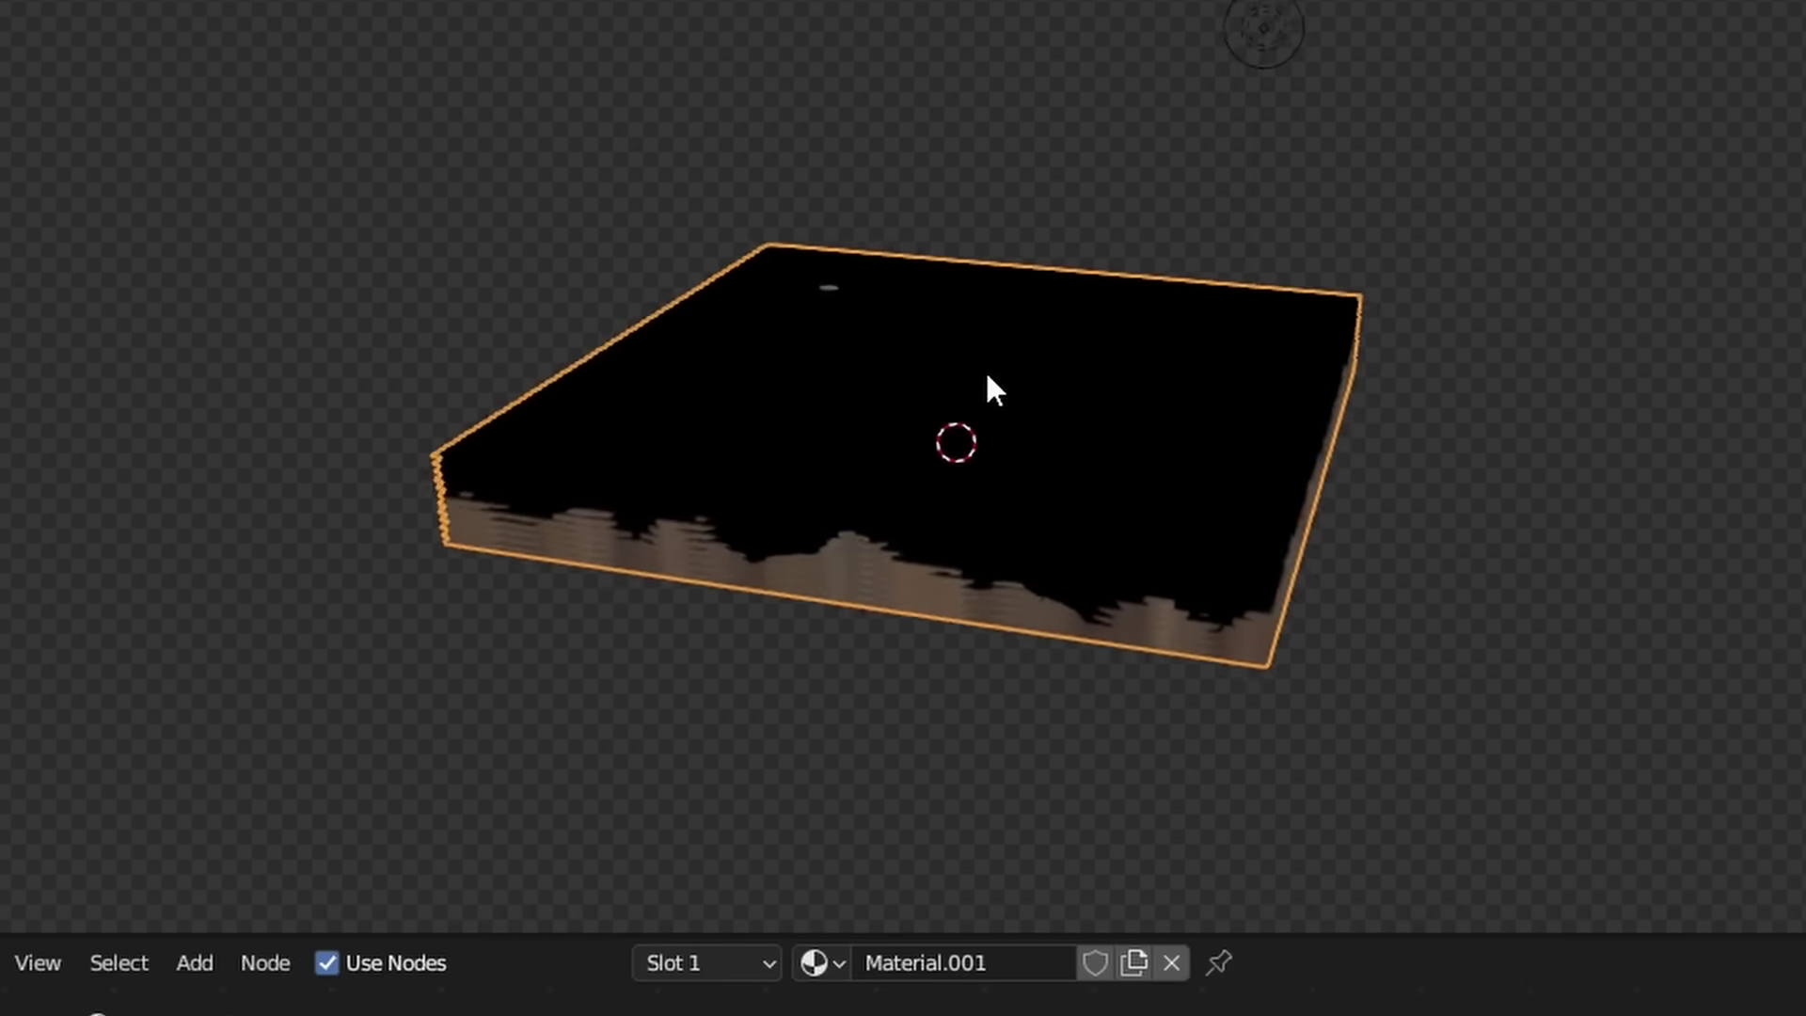
pyautogui.moveTo(900, 296); pyautogui.dragTo(895, 287, button='middle')
pyautogui.moveTo(978, 347)
pyautogui.mouseDown(button='middle')
pyautogui.moveTo(856, 400)
pyautogui.moveTo(967, 362)
pyautogui.mouseUp(button='middle')
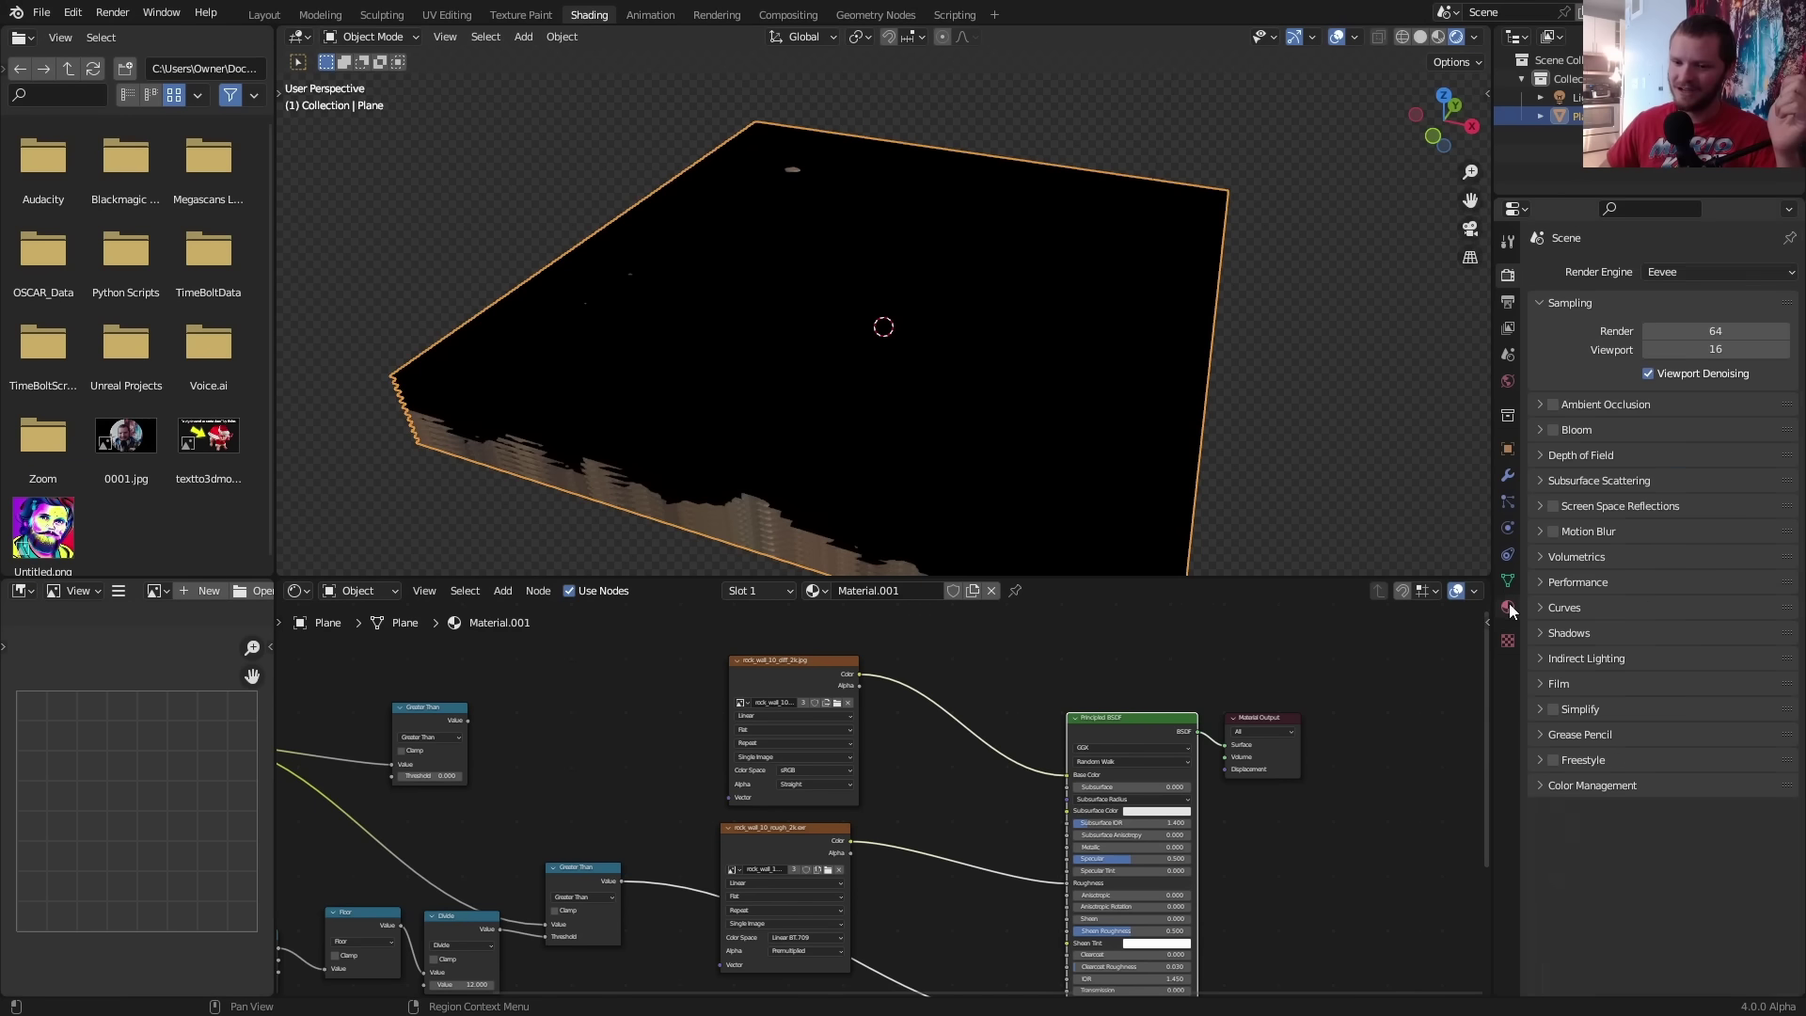
# Set both the Blend Mode and Shadow Mode of Material.001 to Alpha Clip
pyautogui.click(1507, 607)
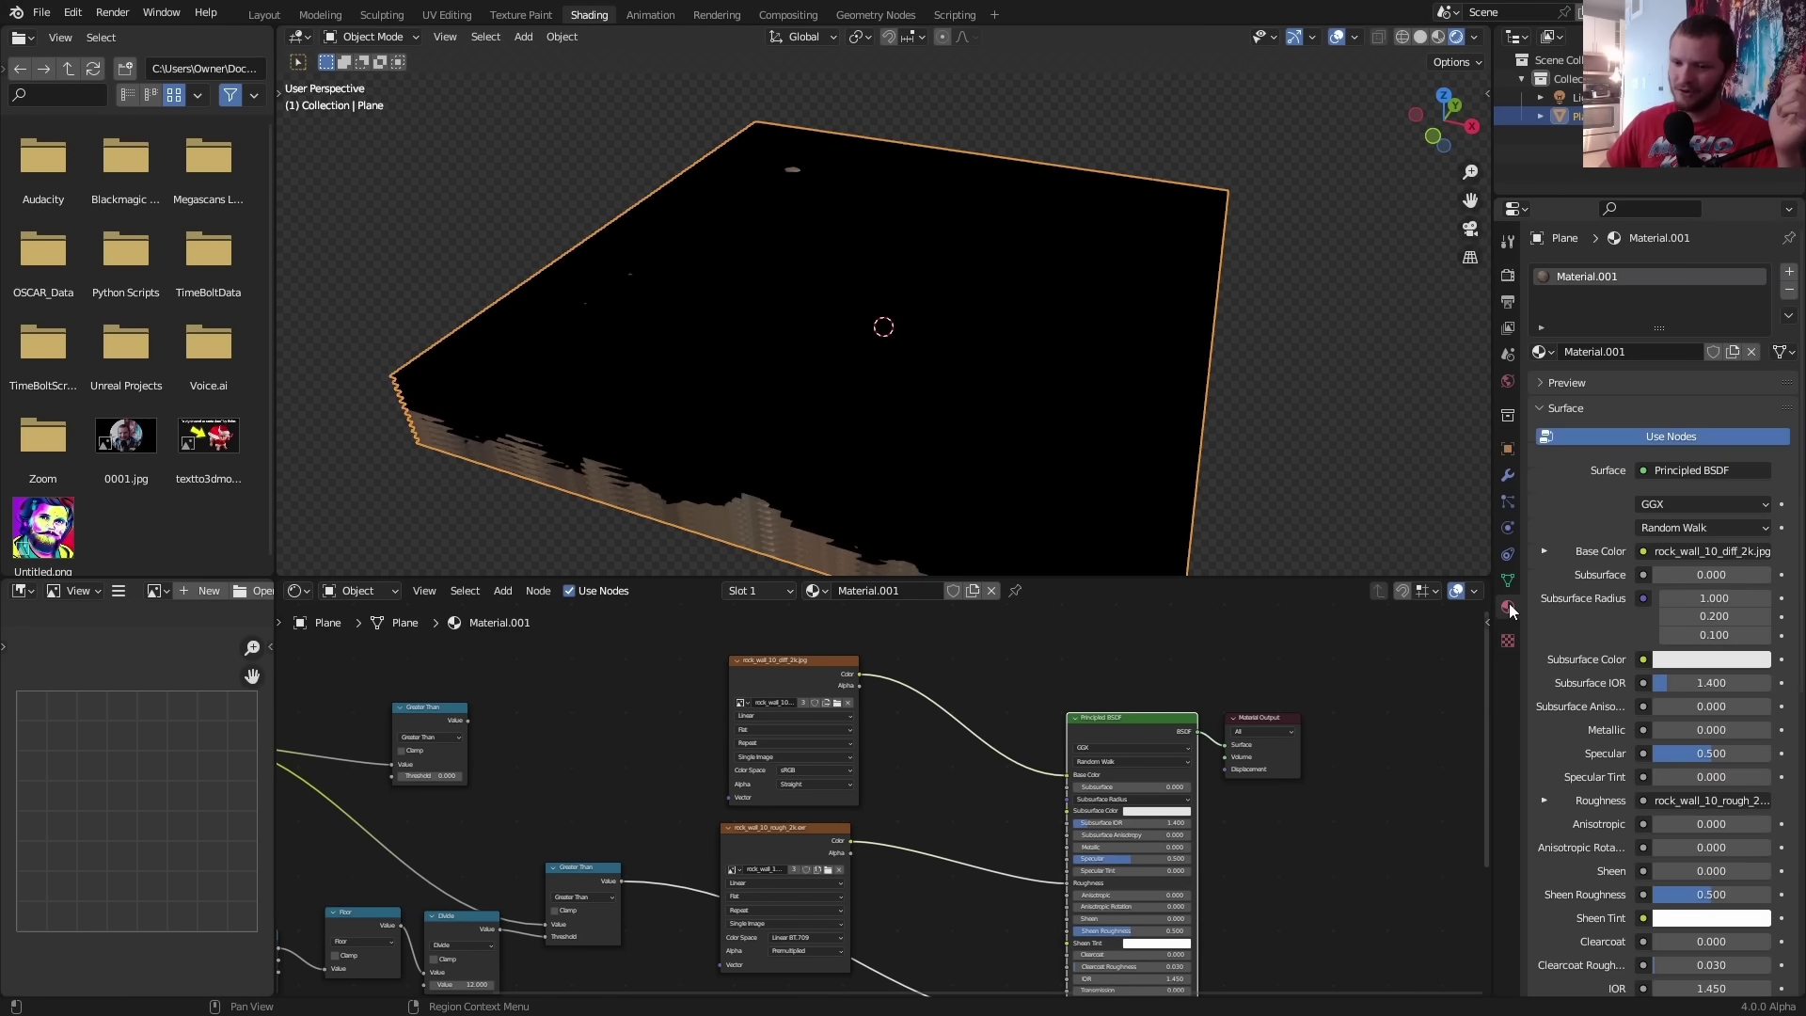
pyautogui.scroll(-10, 1593, 534)
pyautogui.click(1680, 762)
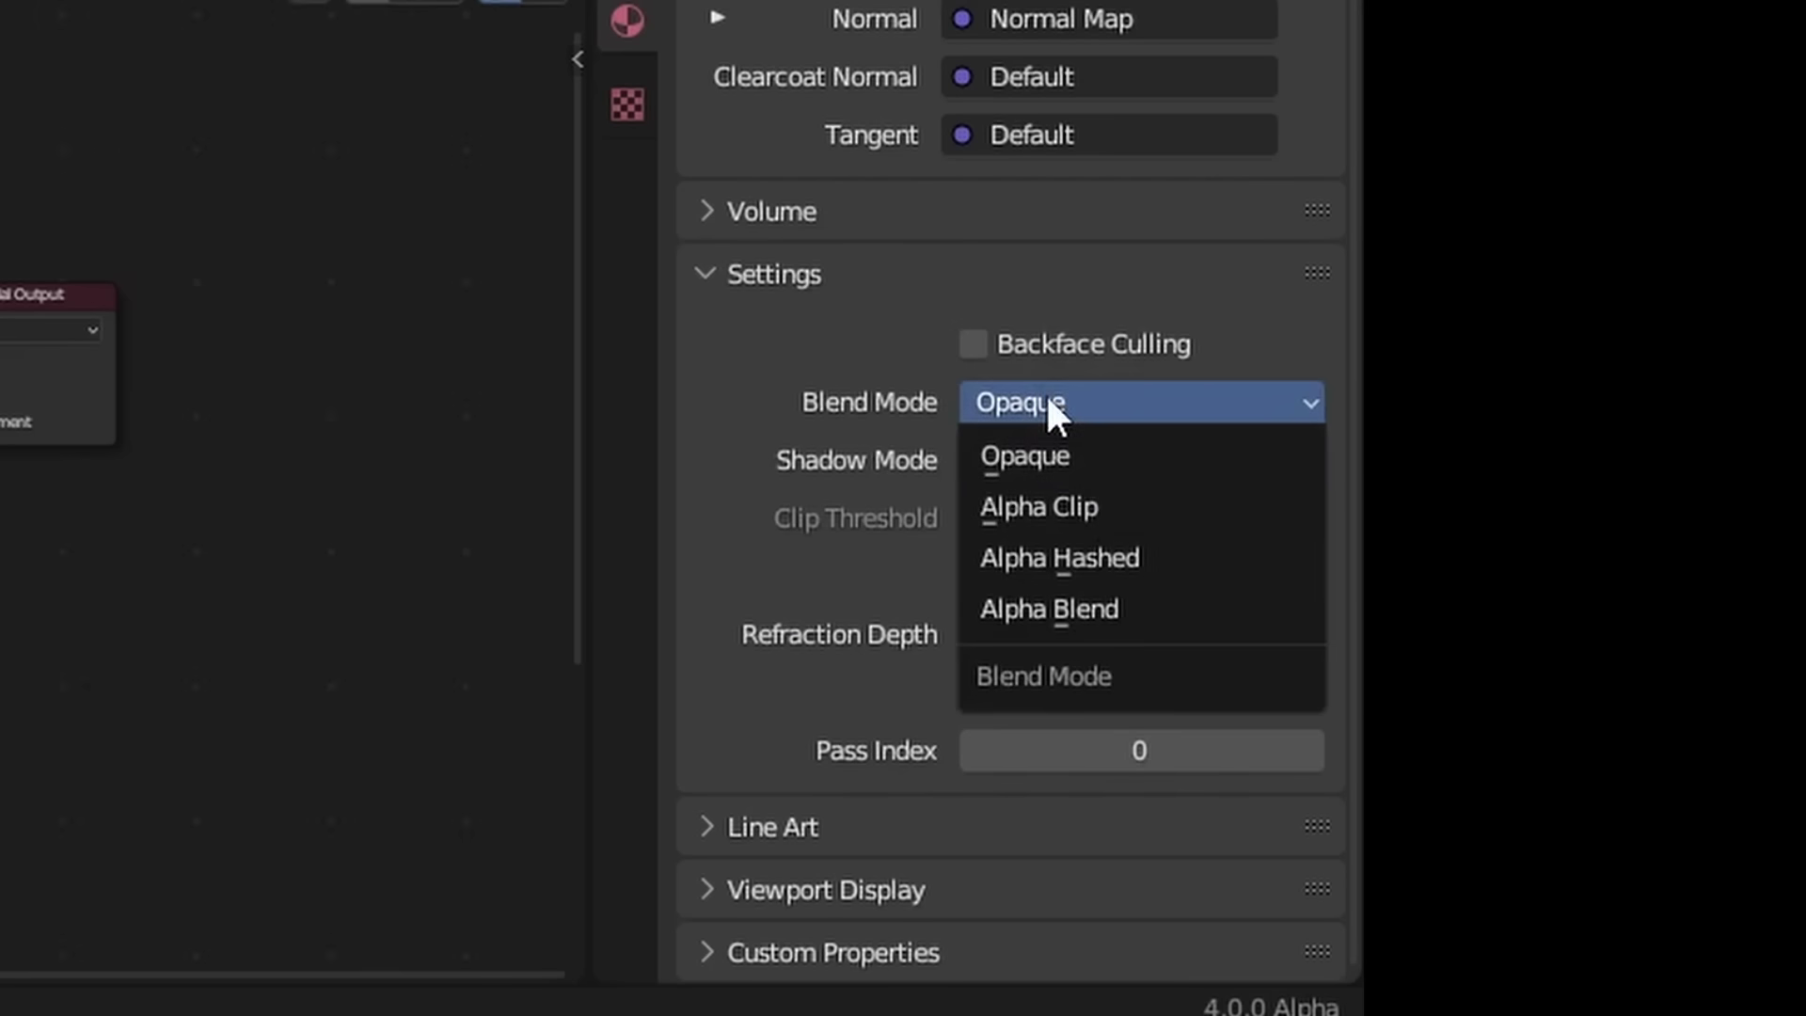
pyautogui.click(1087, 498)
pyautogui.click(1093, 464)
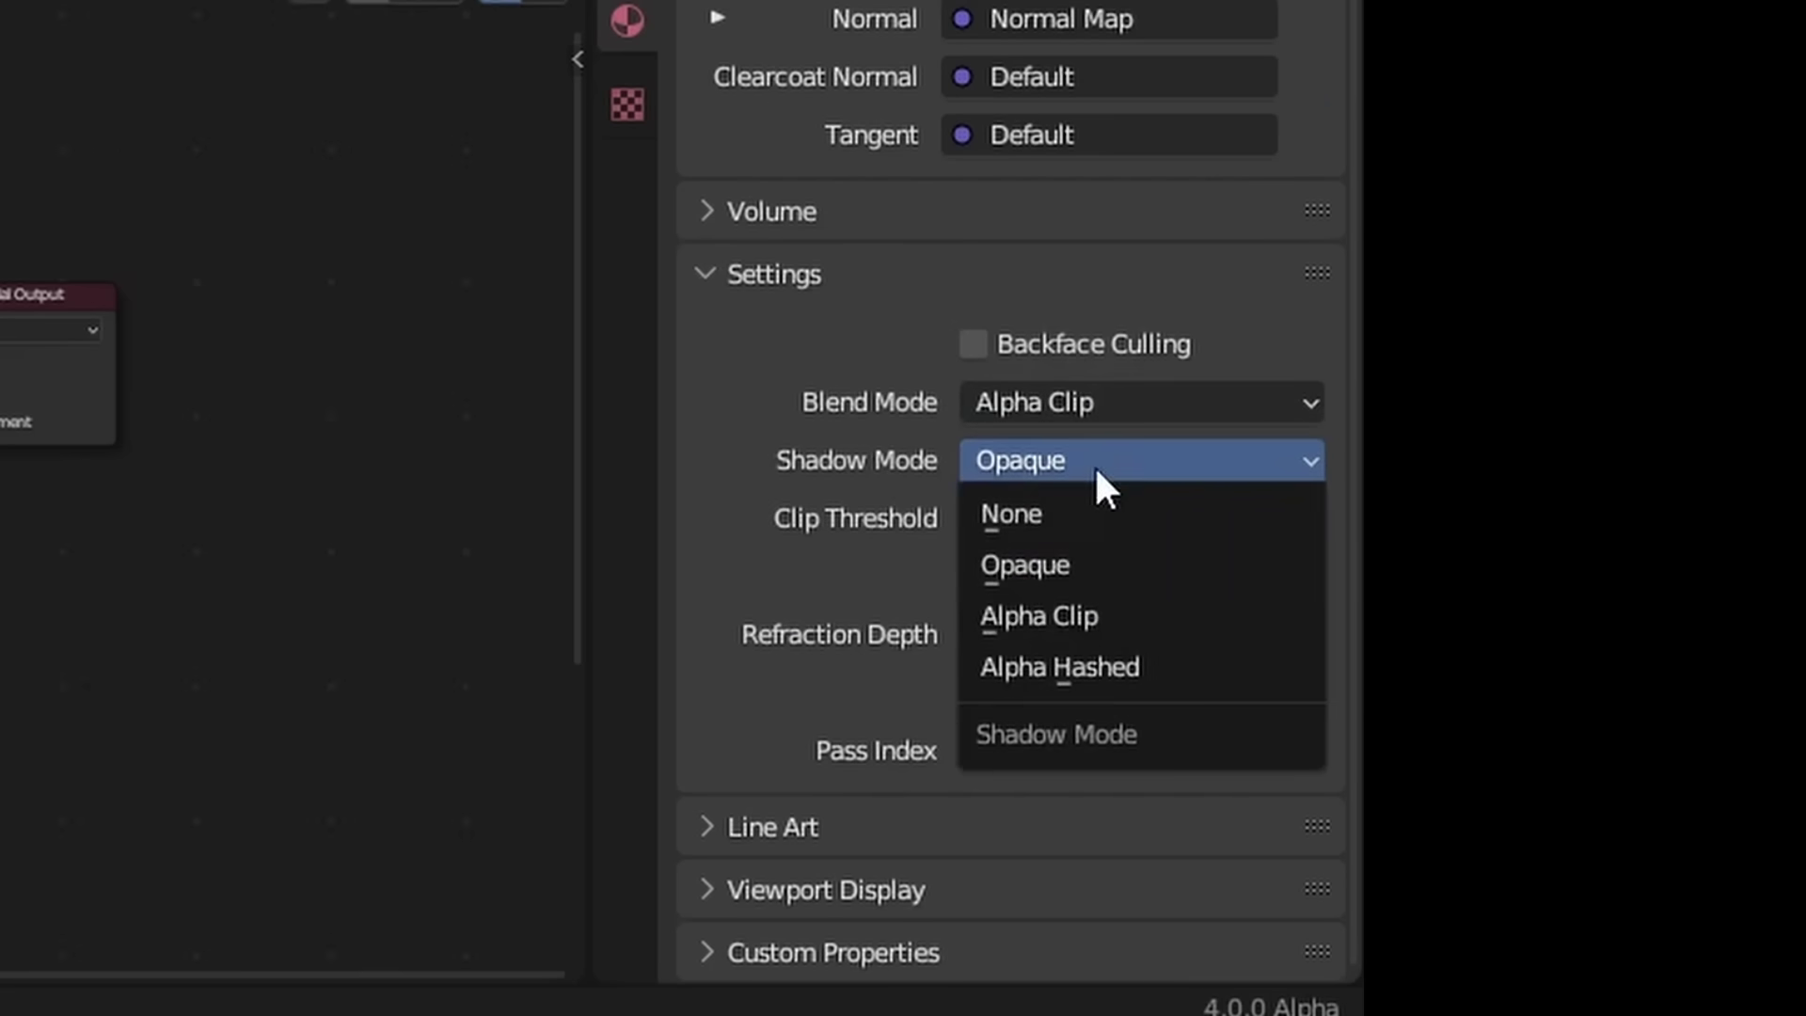
pyautogui.click(1092, 619)
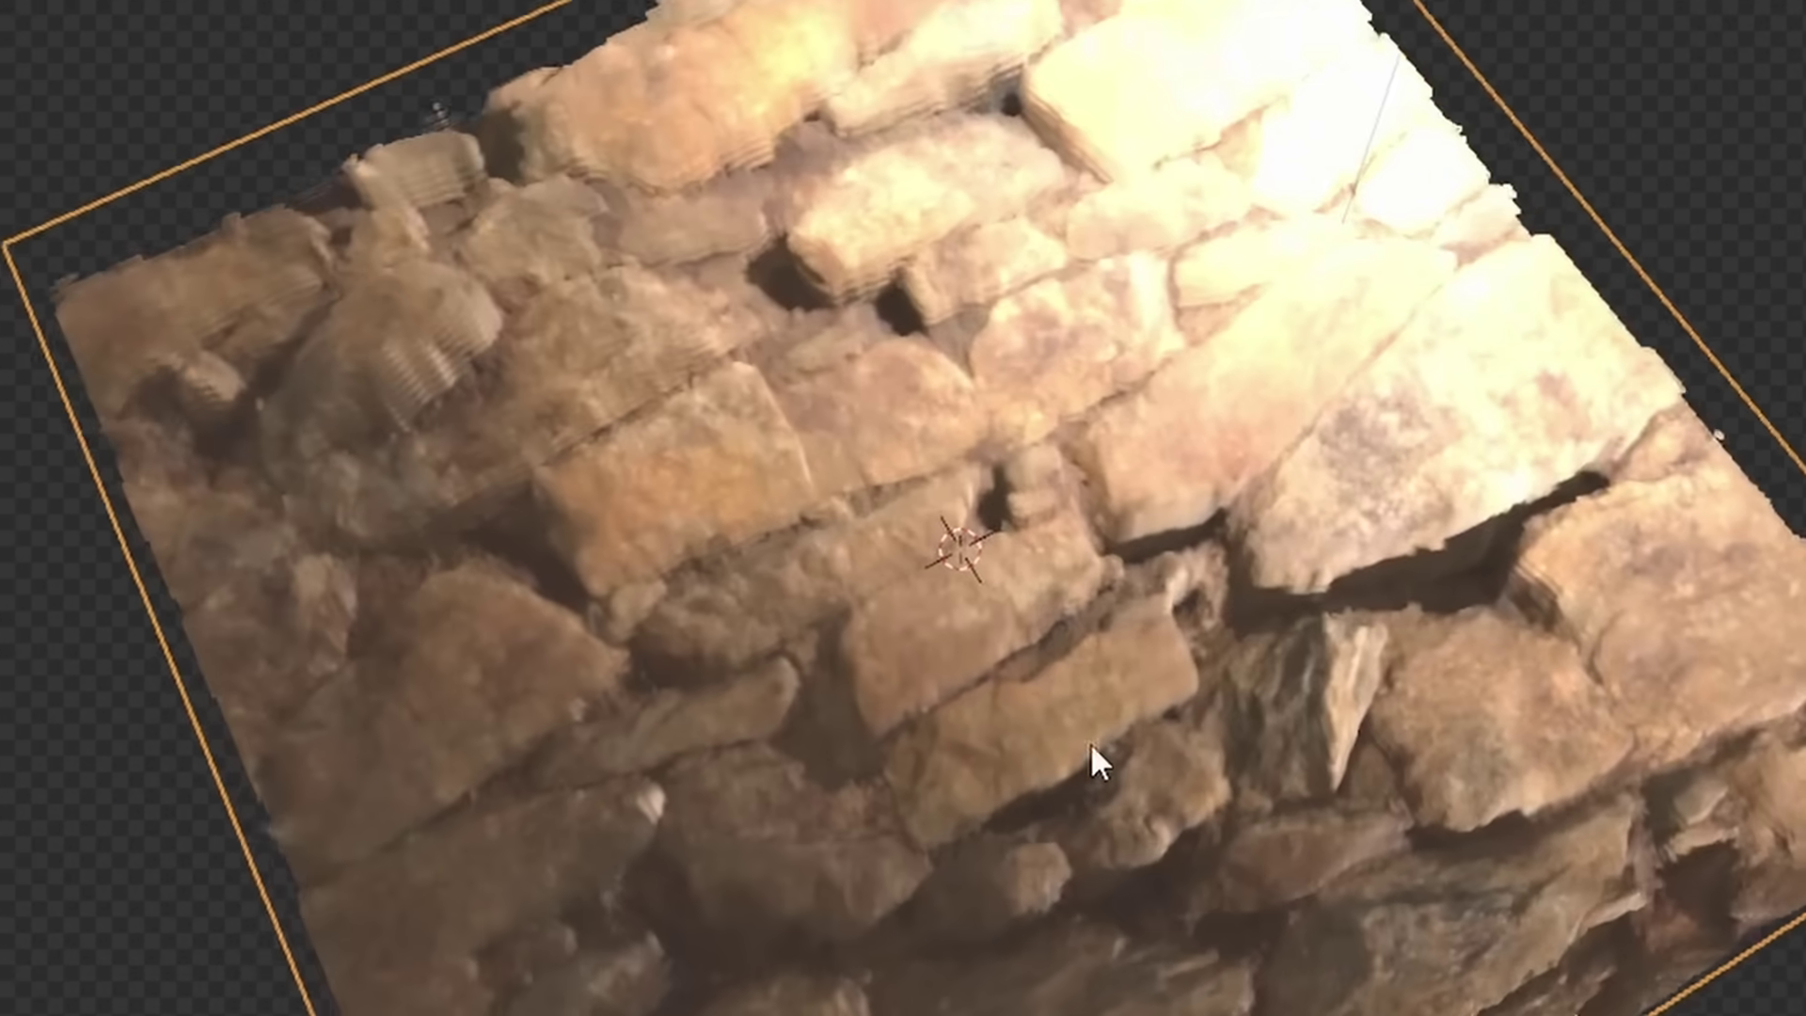
pyautogui.moveTo(1091, 743); pyautogui.dragTo(948, 762, button='middle')
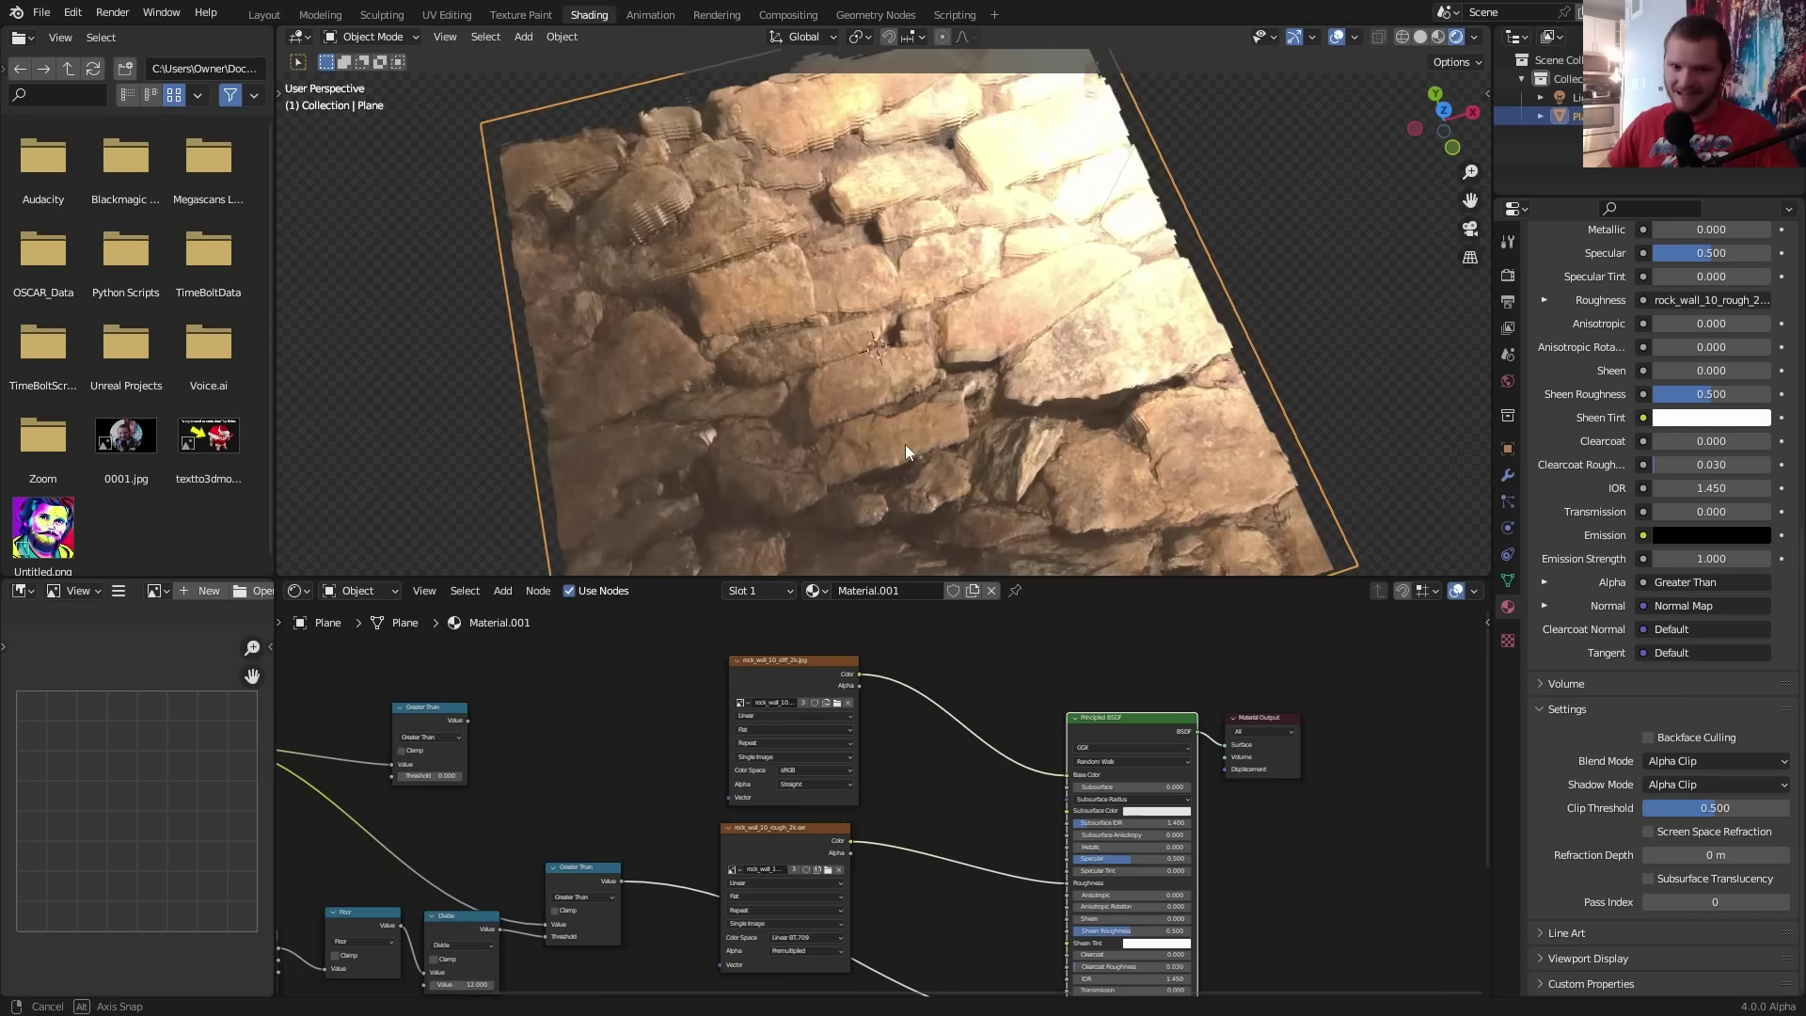
# Change the Blend Mode of Material.001 to Alpha Blend and view the layered stack
pyautogui.moveTo(905, 444); pyautogui.dragTo(973, 278, button='middle')
pyautogui.click(1725, 760)
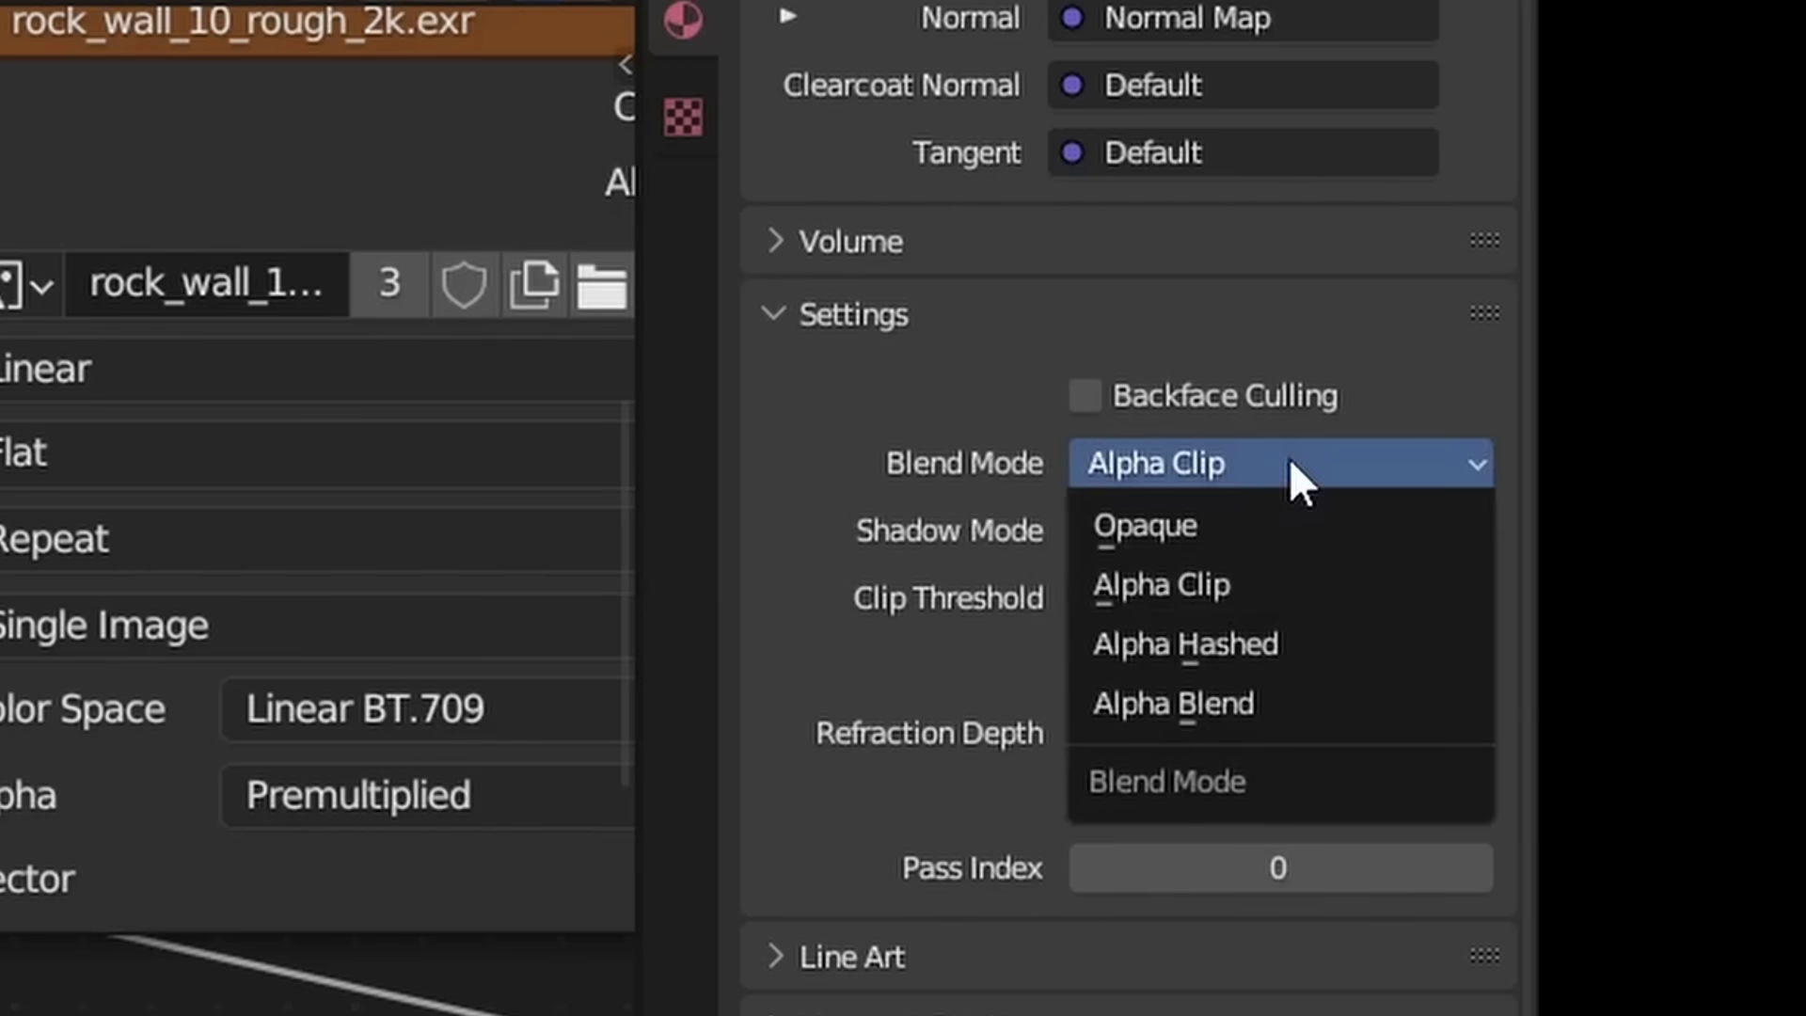
pyautogui.click(1251, 704)
pyautogui.moveTo(920, 459)
pyautogui.mouseDown(button='middle')
pyautogui.moveTo(892, 310)
pyautogui.moveTo(940, 525)
pyautogui.mouseUp(button='middle')
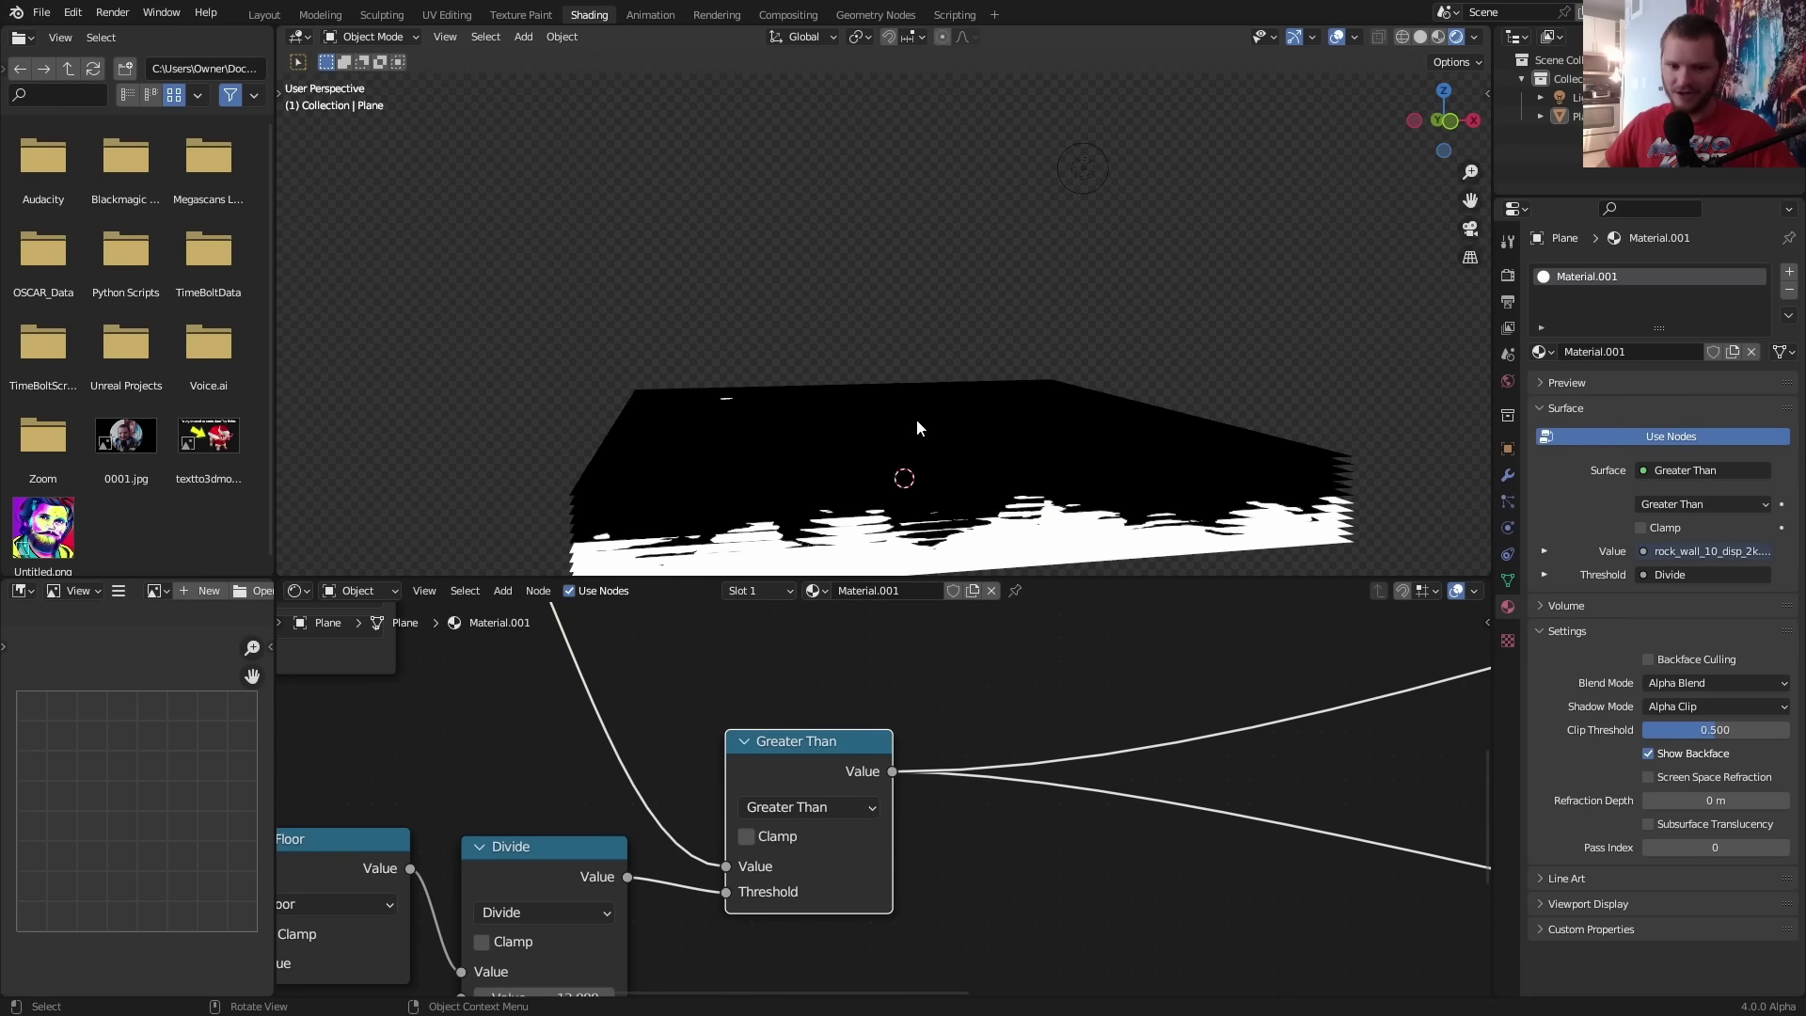
# Change the Greater Than node's operation to Subtract and view the gradient on the layers
pyautogui.click(824, 803)
pyautogui.press('s')
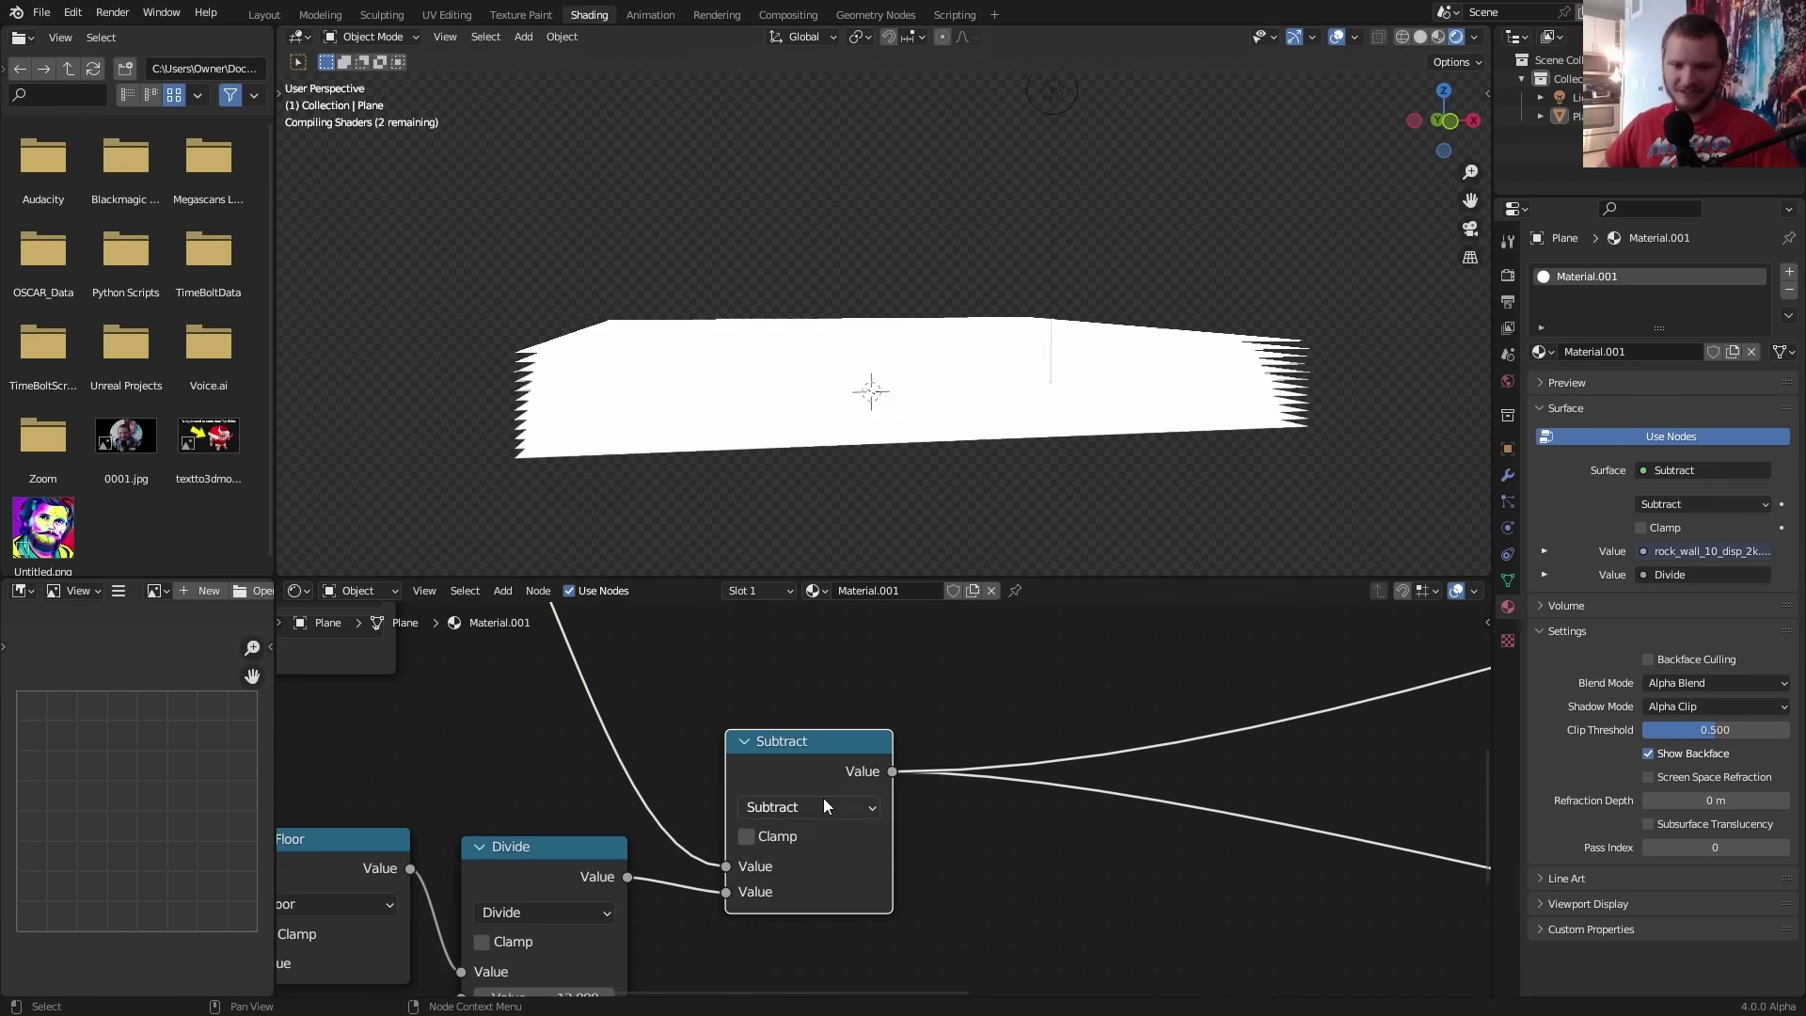
pyautogui.moveTo(943, 410); pyautogui.dragTo(940, 447, button='middle')
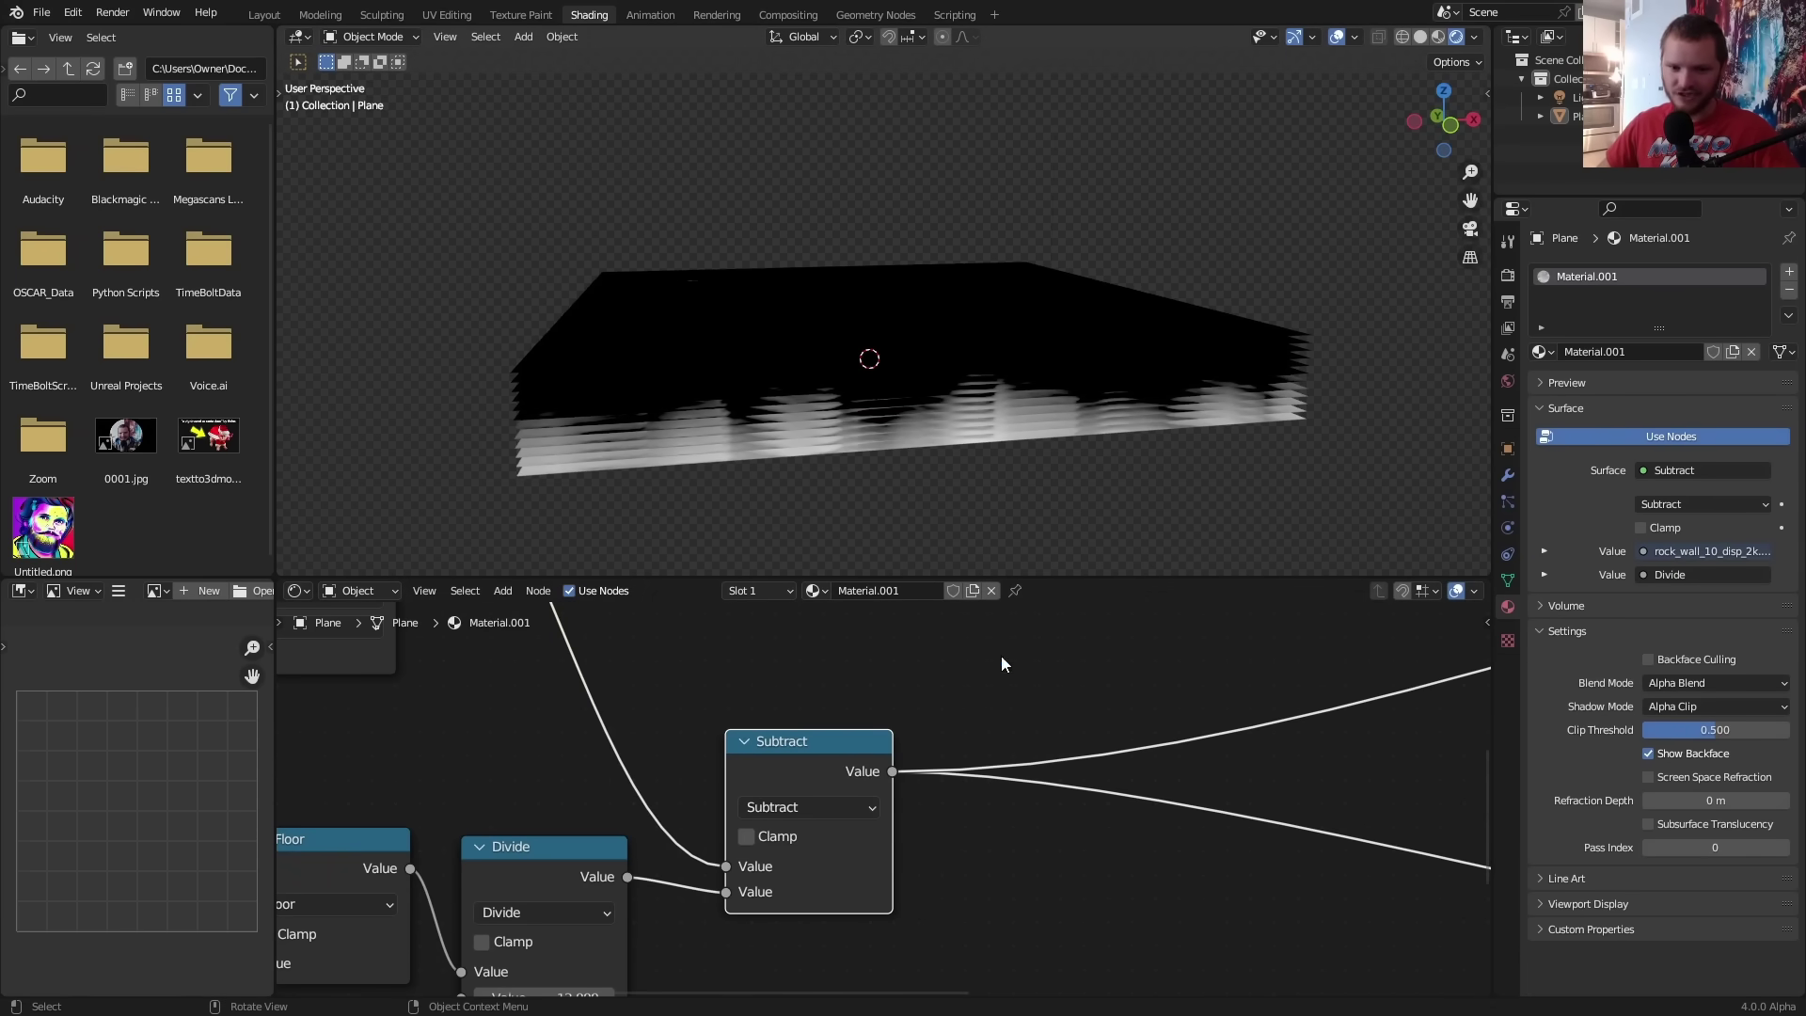
# Insert a Color Ramp node on the Subtract node's output link
pyautogui.moveTo(1016, 815); pyautogui.dragTo(743, 851, button='middle')
pyautogui.hotkey('shift', 'a')
pyautogui.write('colo')
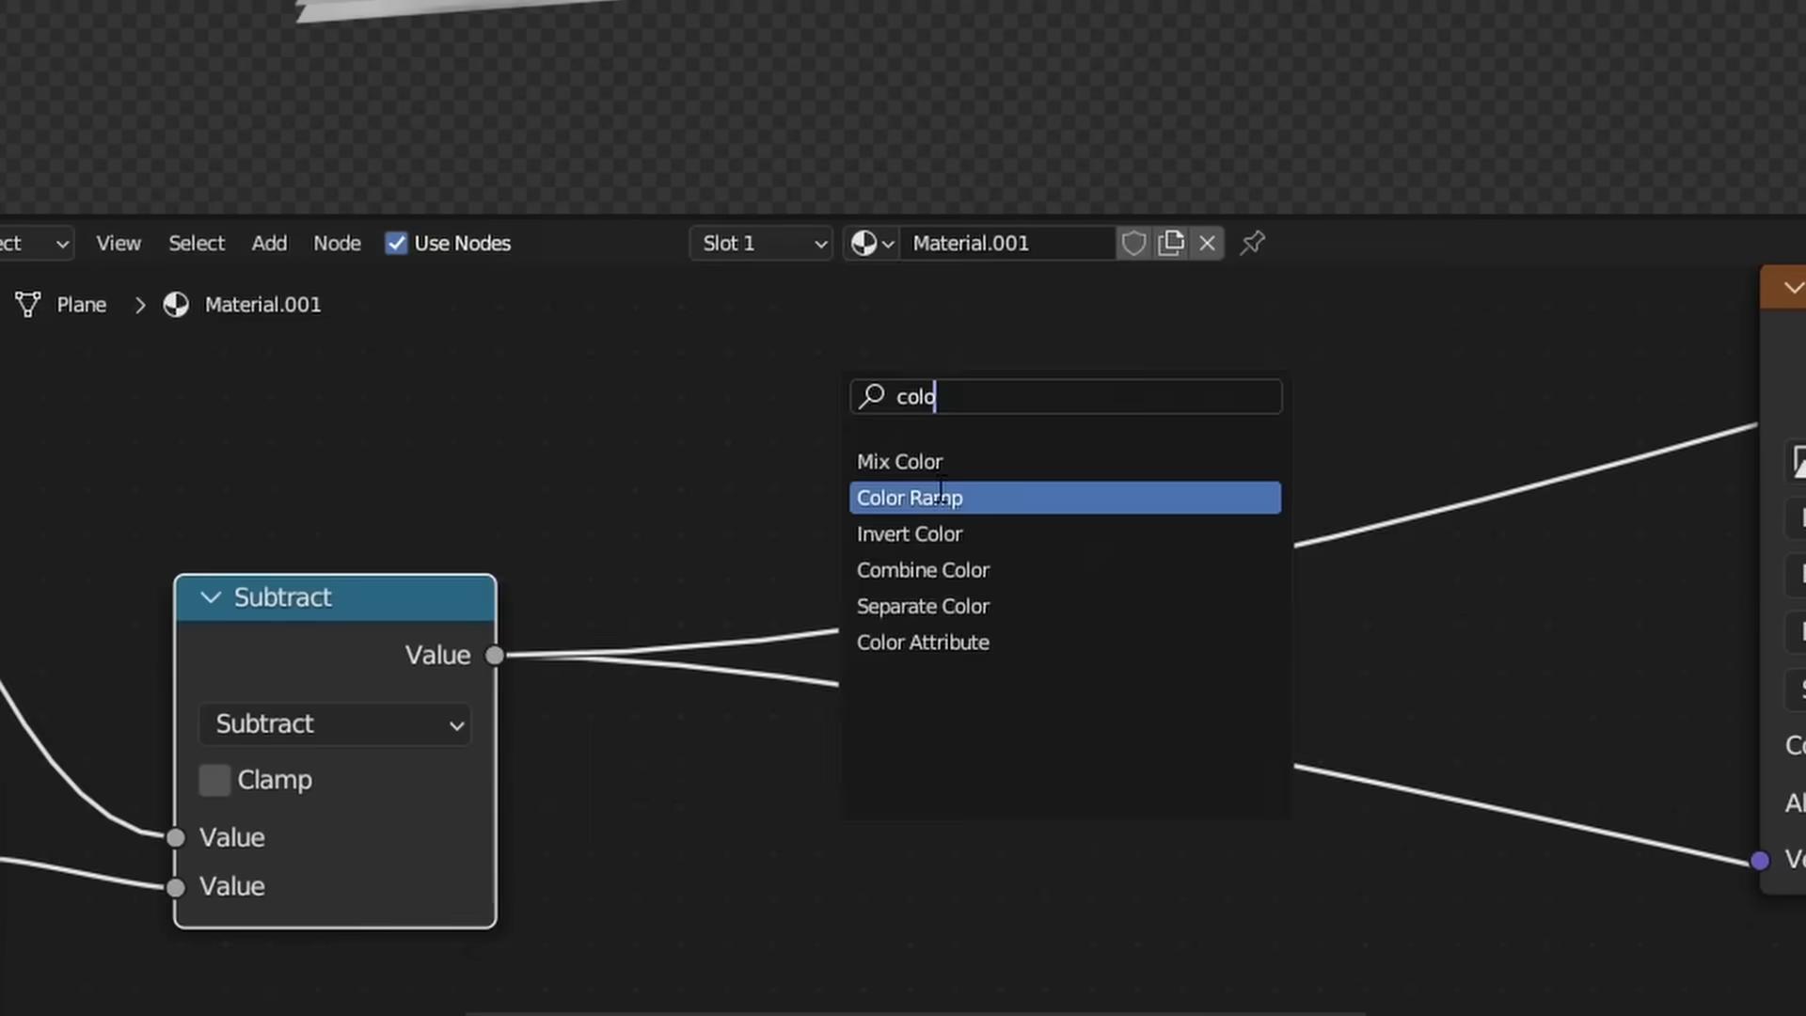
pyautogui.click(941, 496)
pyautogui.click(988, 431)
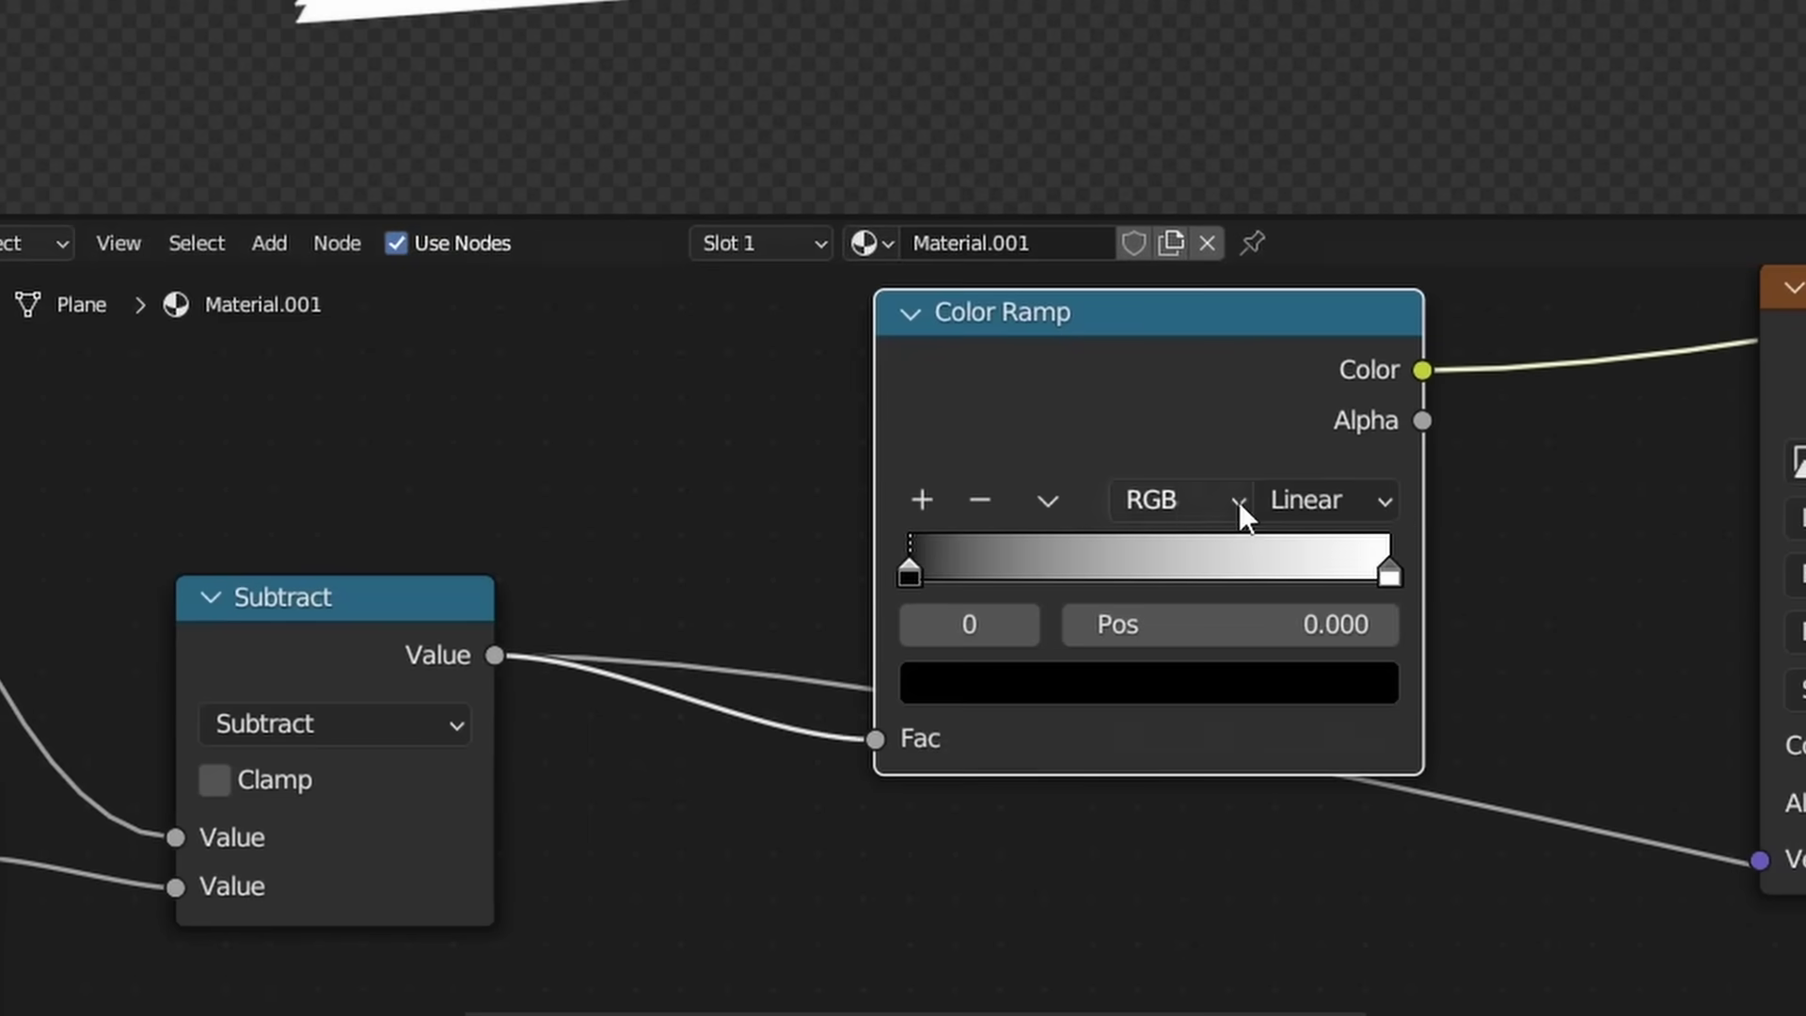
# Set the Color Ramp's interpolation to Ease and its white stop's position to 0.070
pyautogui.click(1309, 499)
pyautogui.click(1351, 555)
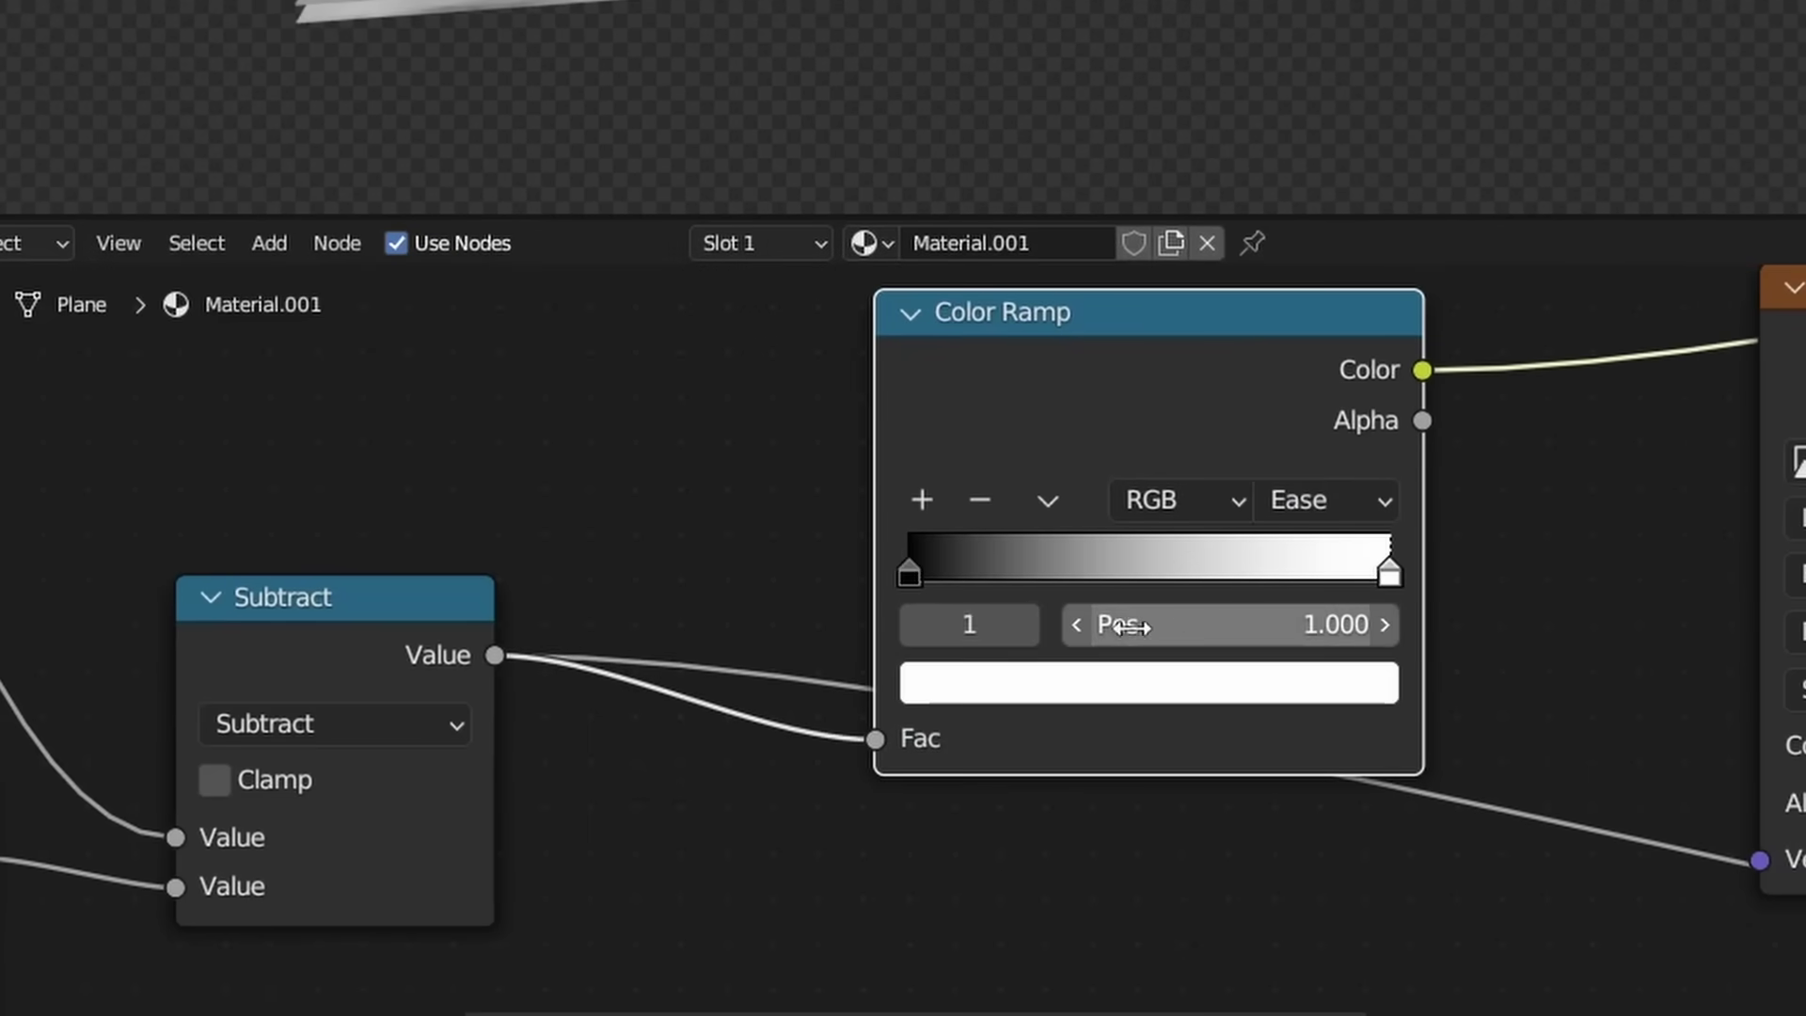
pyautogui.moveTo(1229, 625); pyautogui.dragTo(1239, 624)
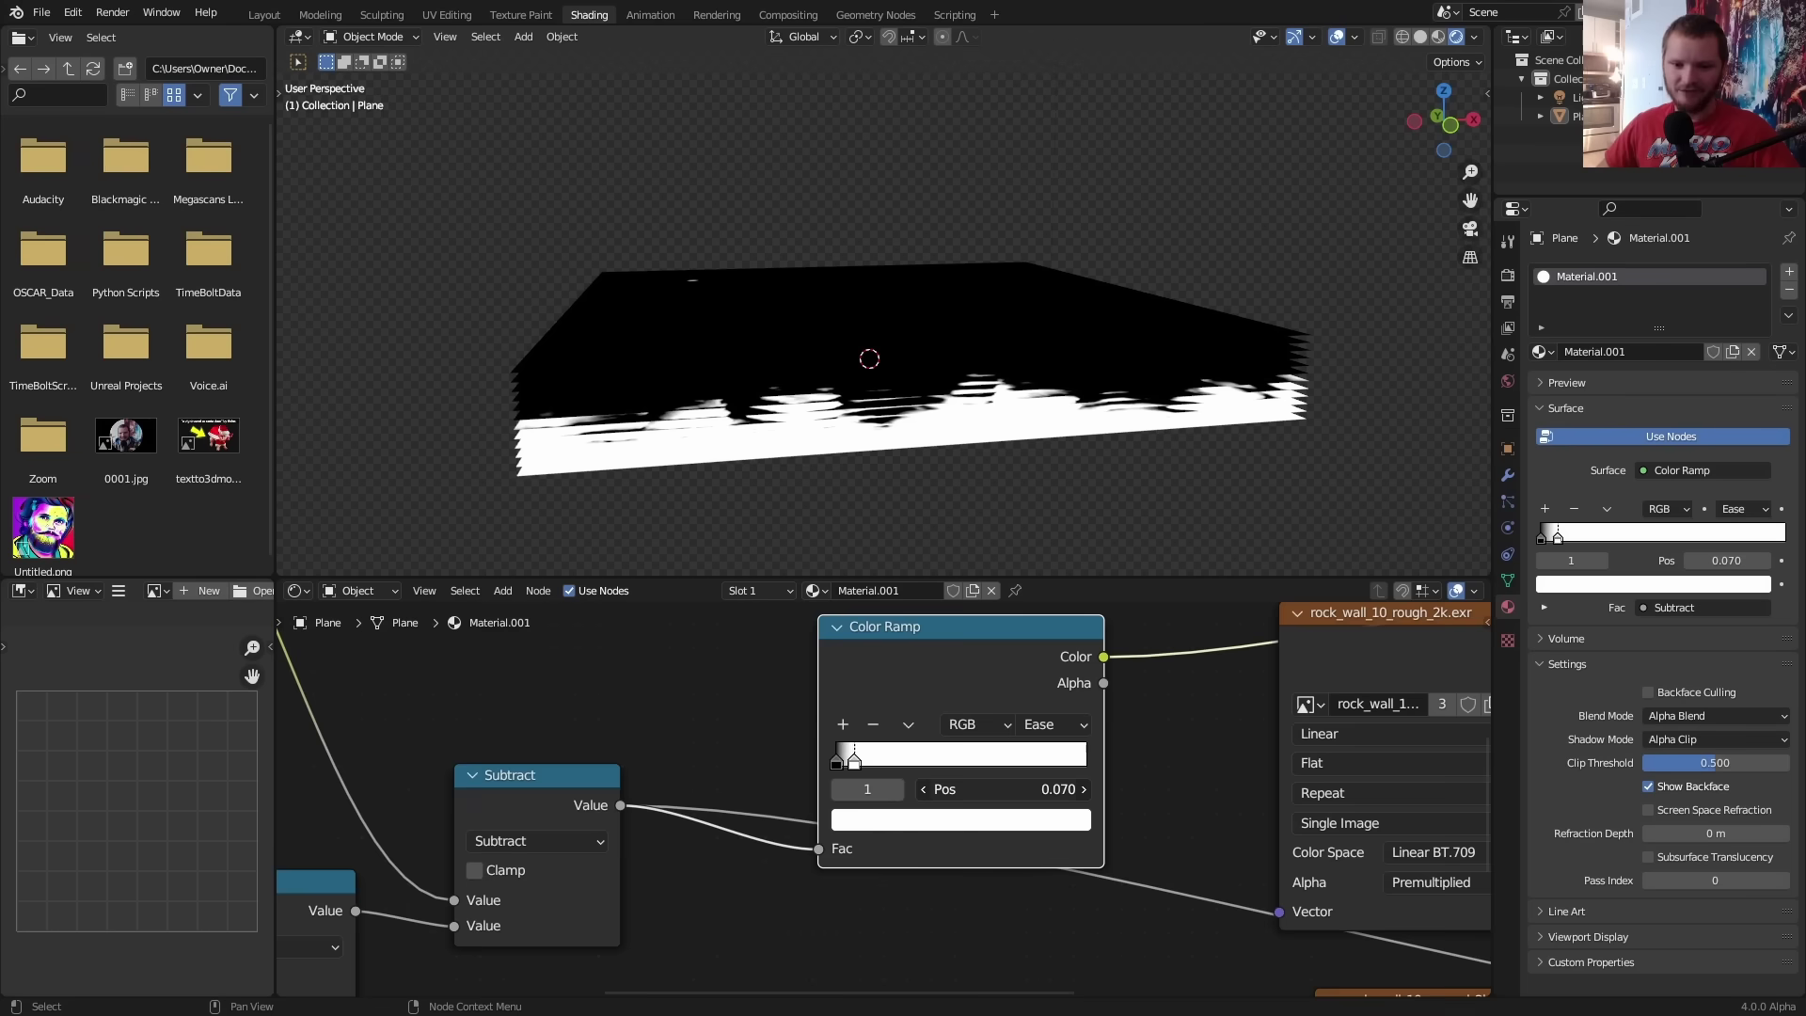
# View the textured rock material and set the Color Ramp's white stop position to 0.222
pyautogui.scroll(-8, 1044, 764)
pyautogui.moveTo(1022, 714); pyautogui.dragTo(562, 666, button='middle')
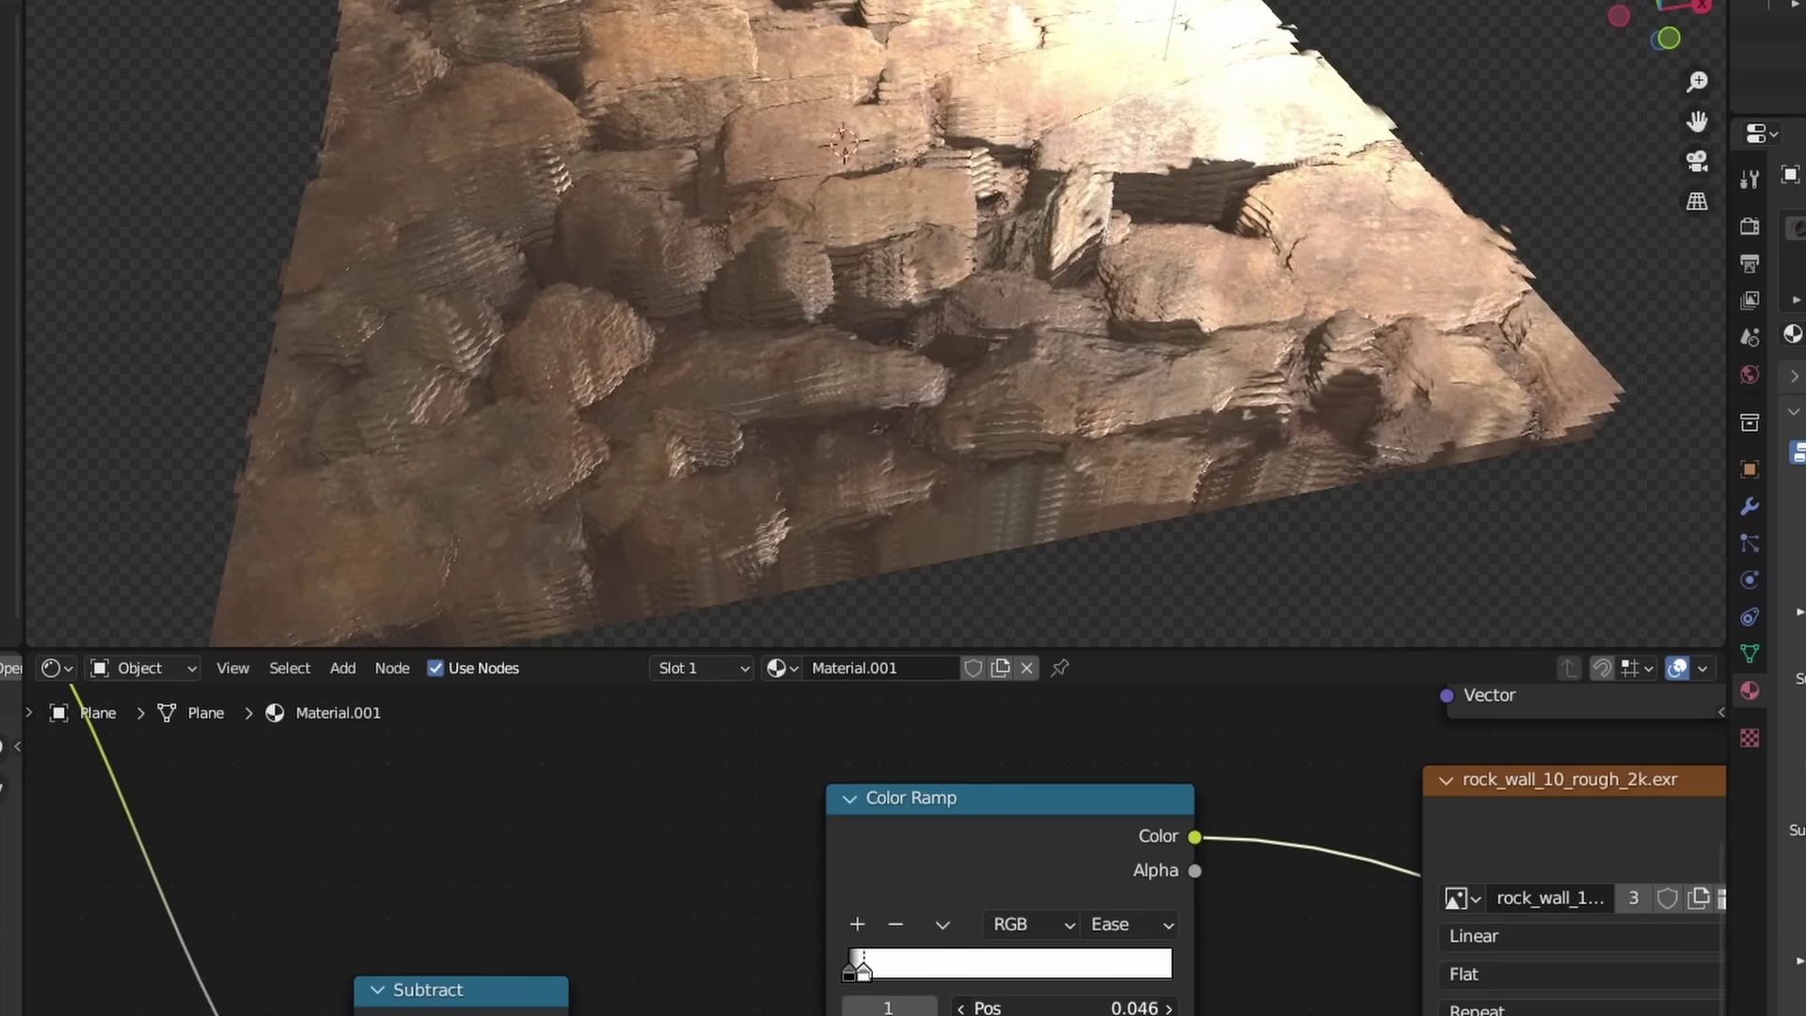
pyautogui.moveTo(889, 971); pyautogui.dragTo(910, 972)
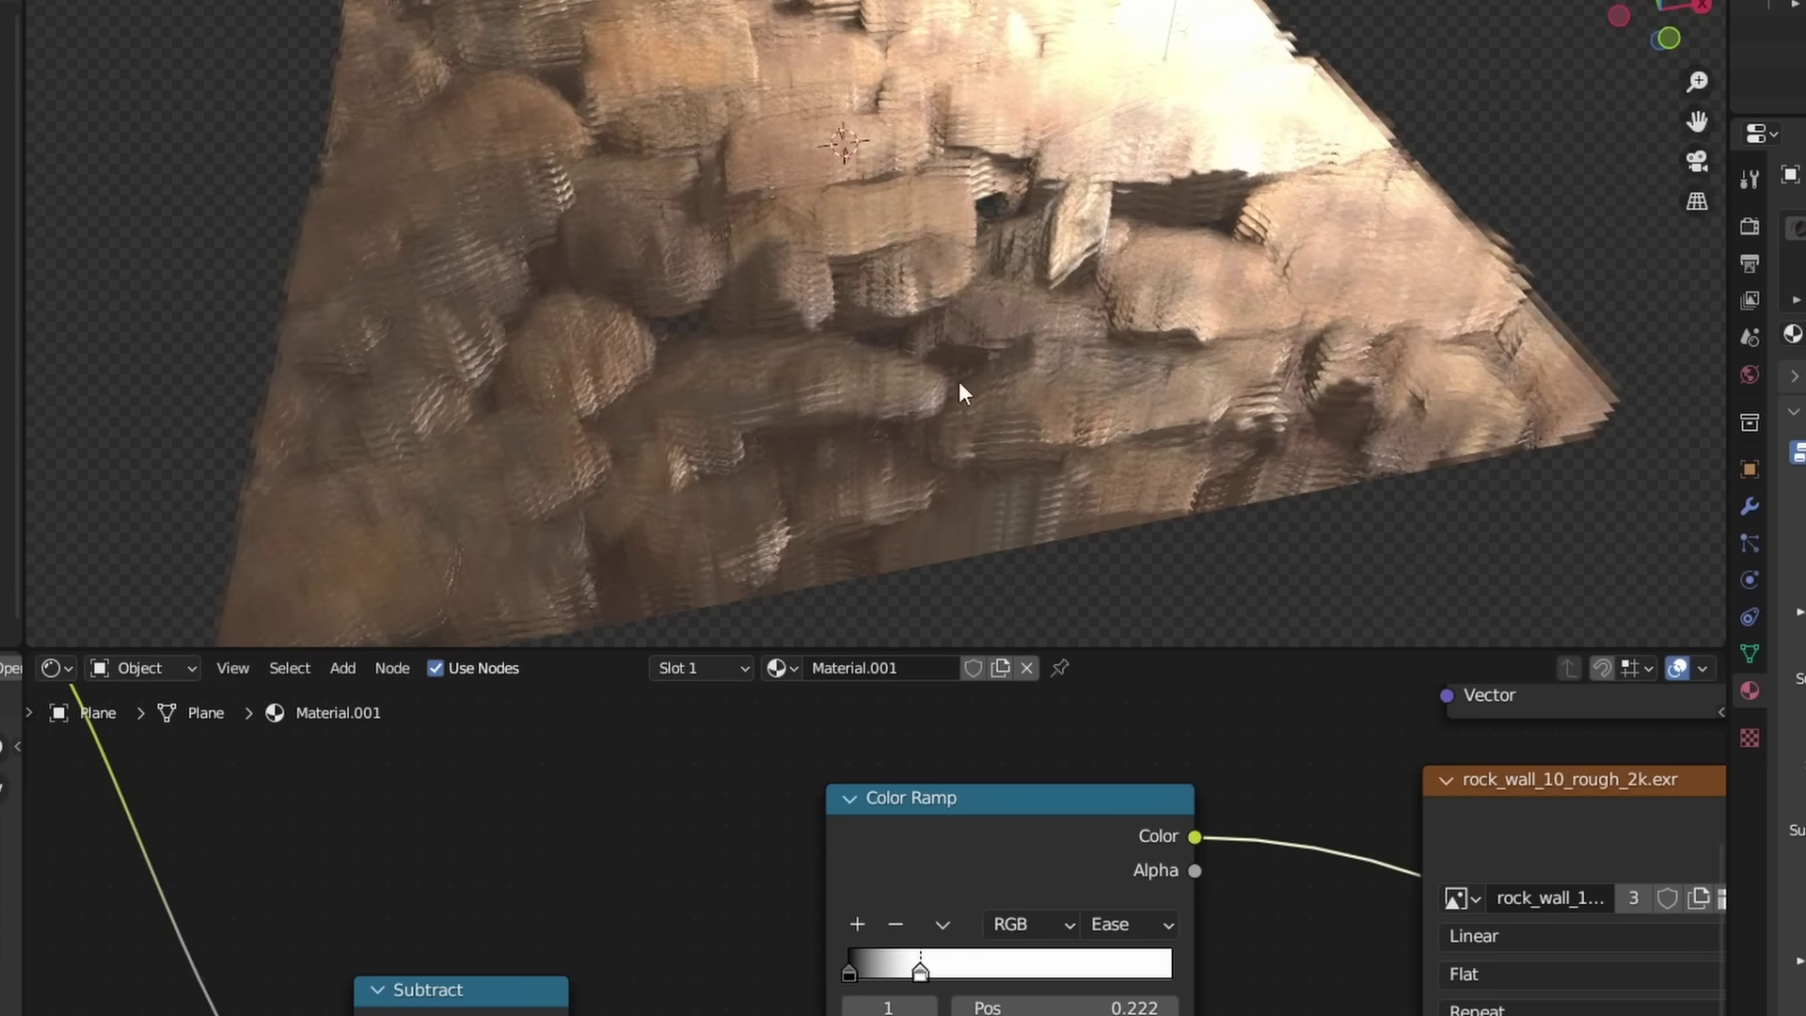
pyautogui.moveTo(886, 155); pyautogui.dragTo(880, 212, button='middle')
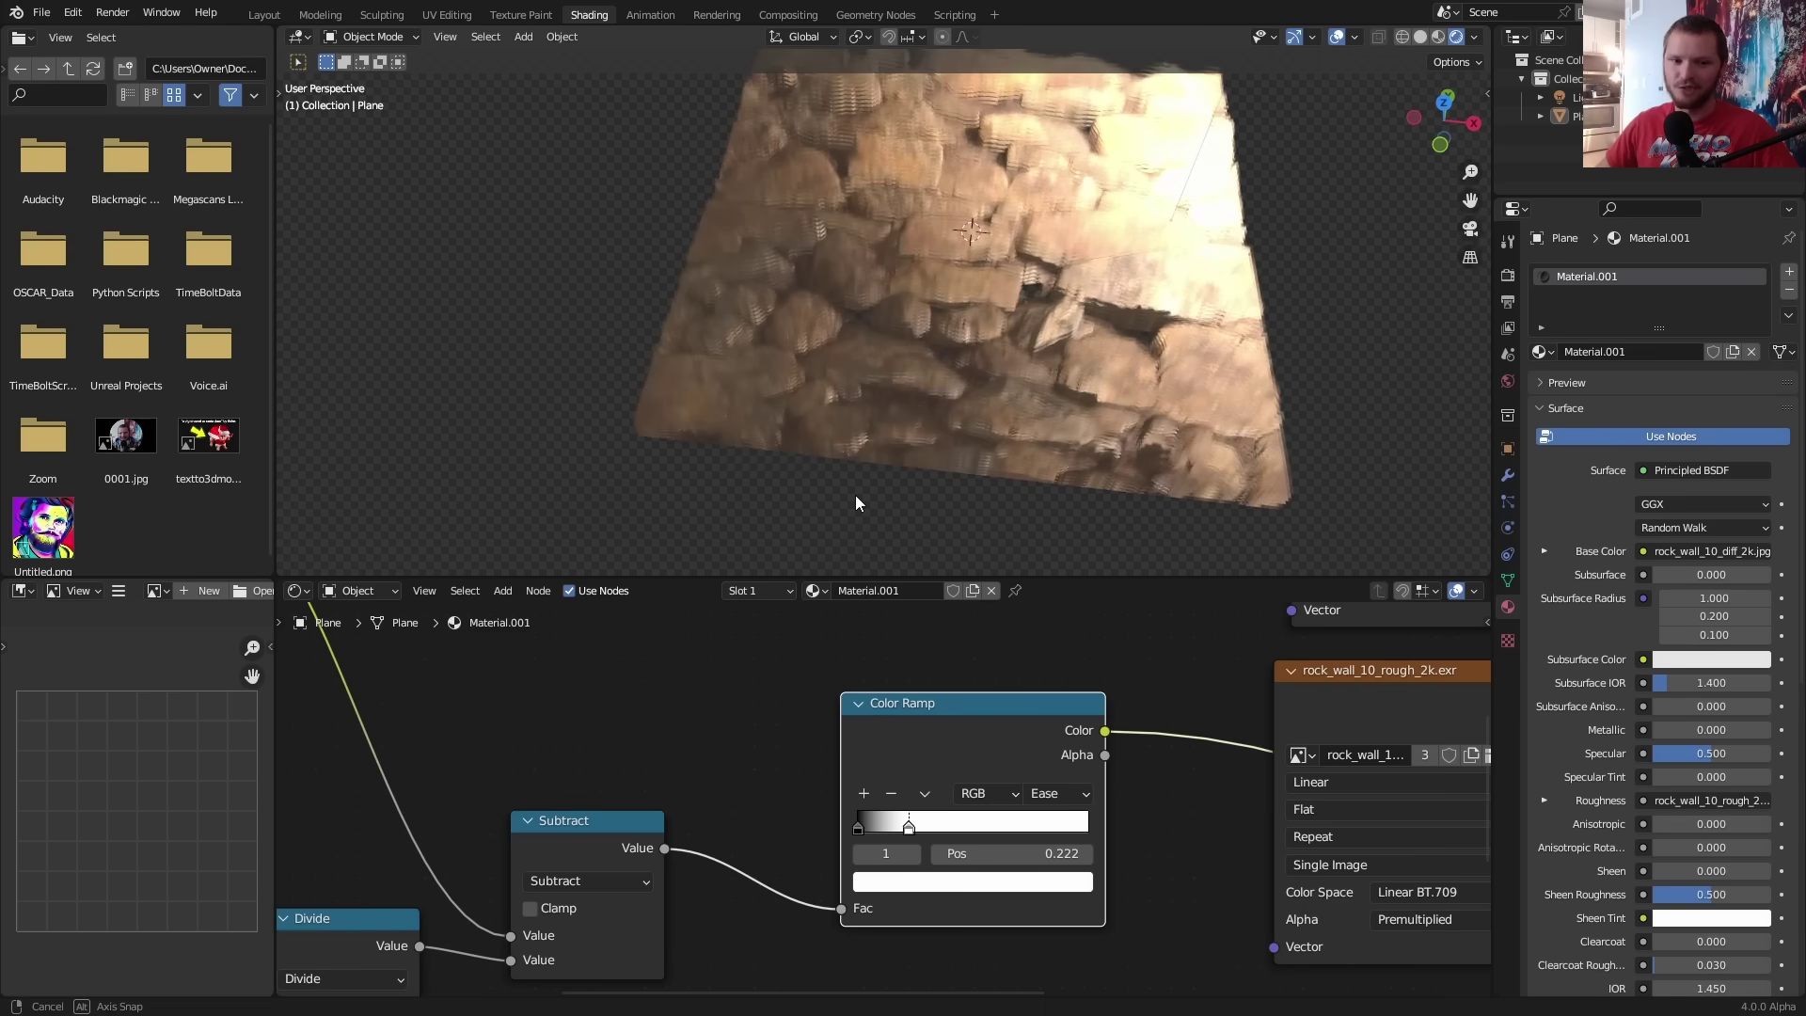
# Duplicate the Divide node as a Compare node, feed it the Floor output, and set its second value to 0
pyautogui.click(842, 854)
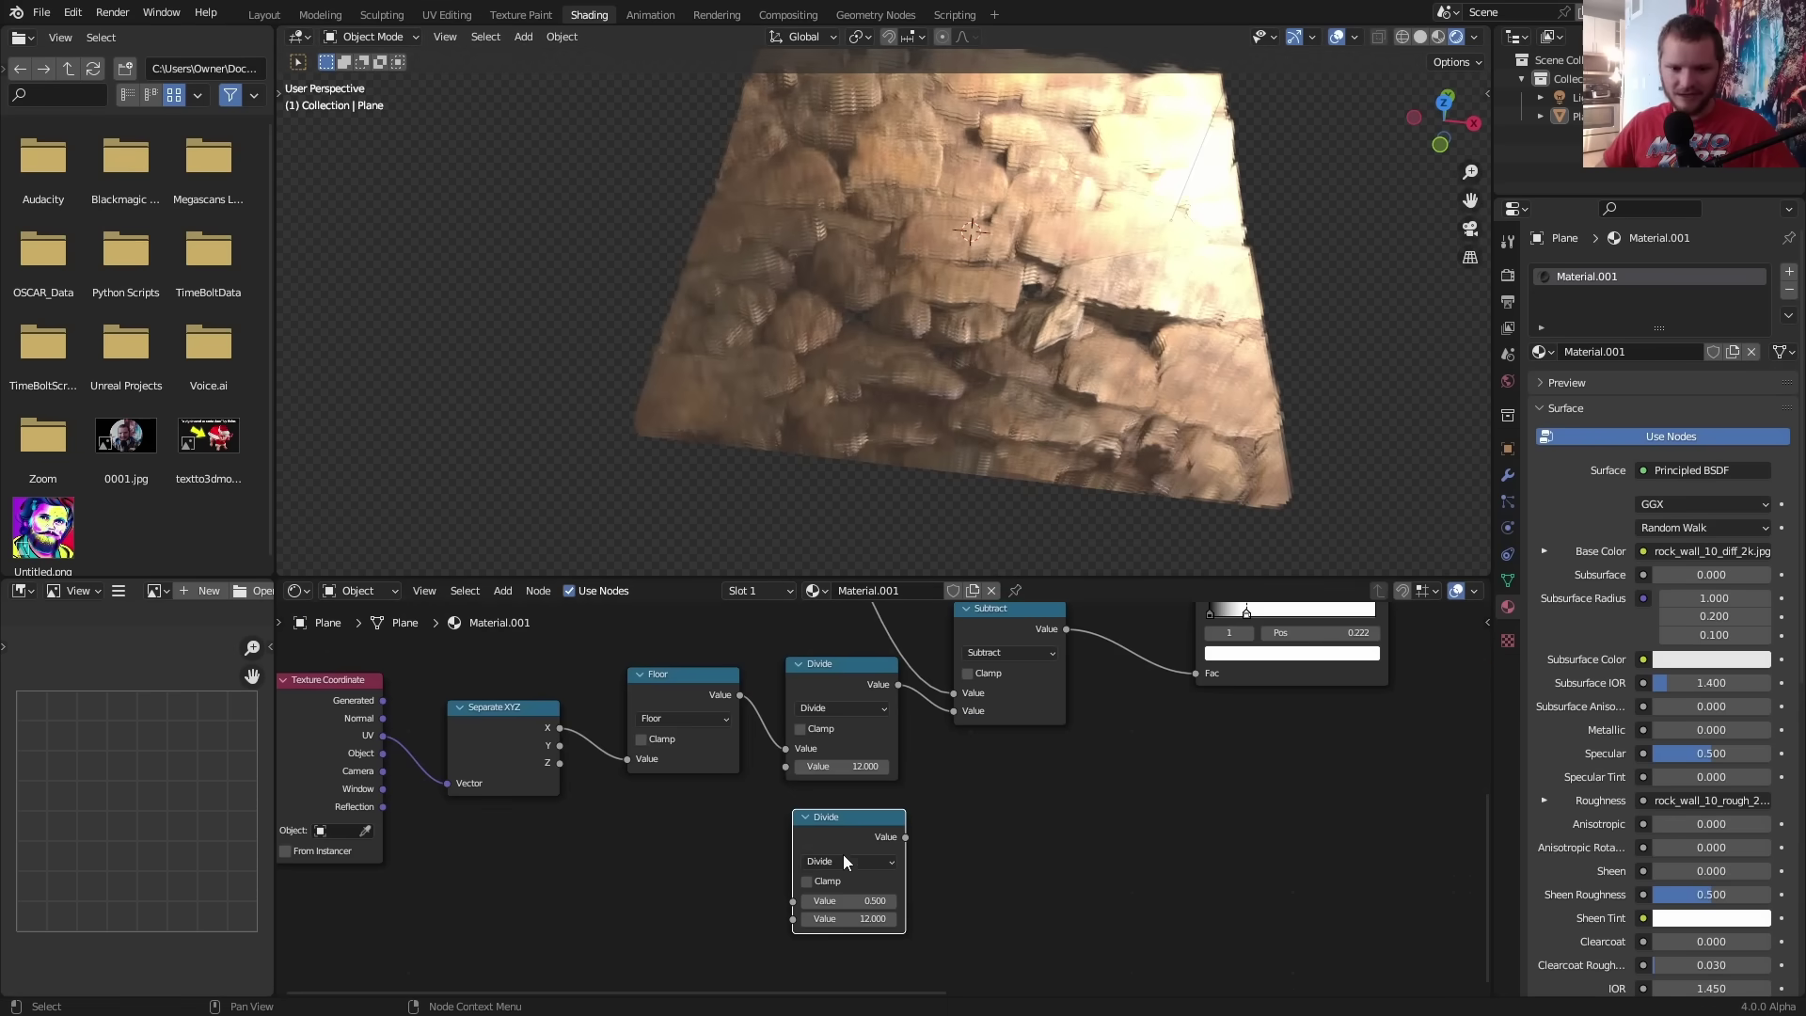
pyautogui.click(845, 860)
pyautogui.click(961, 749)
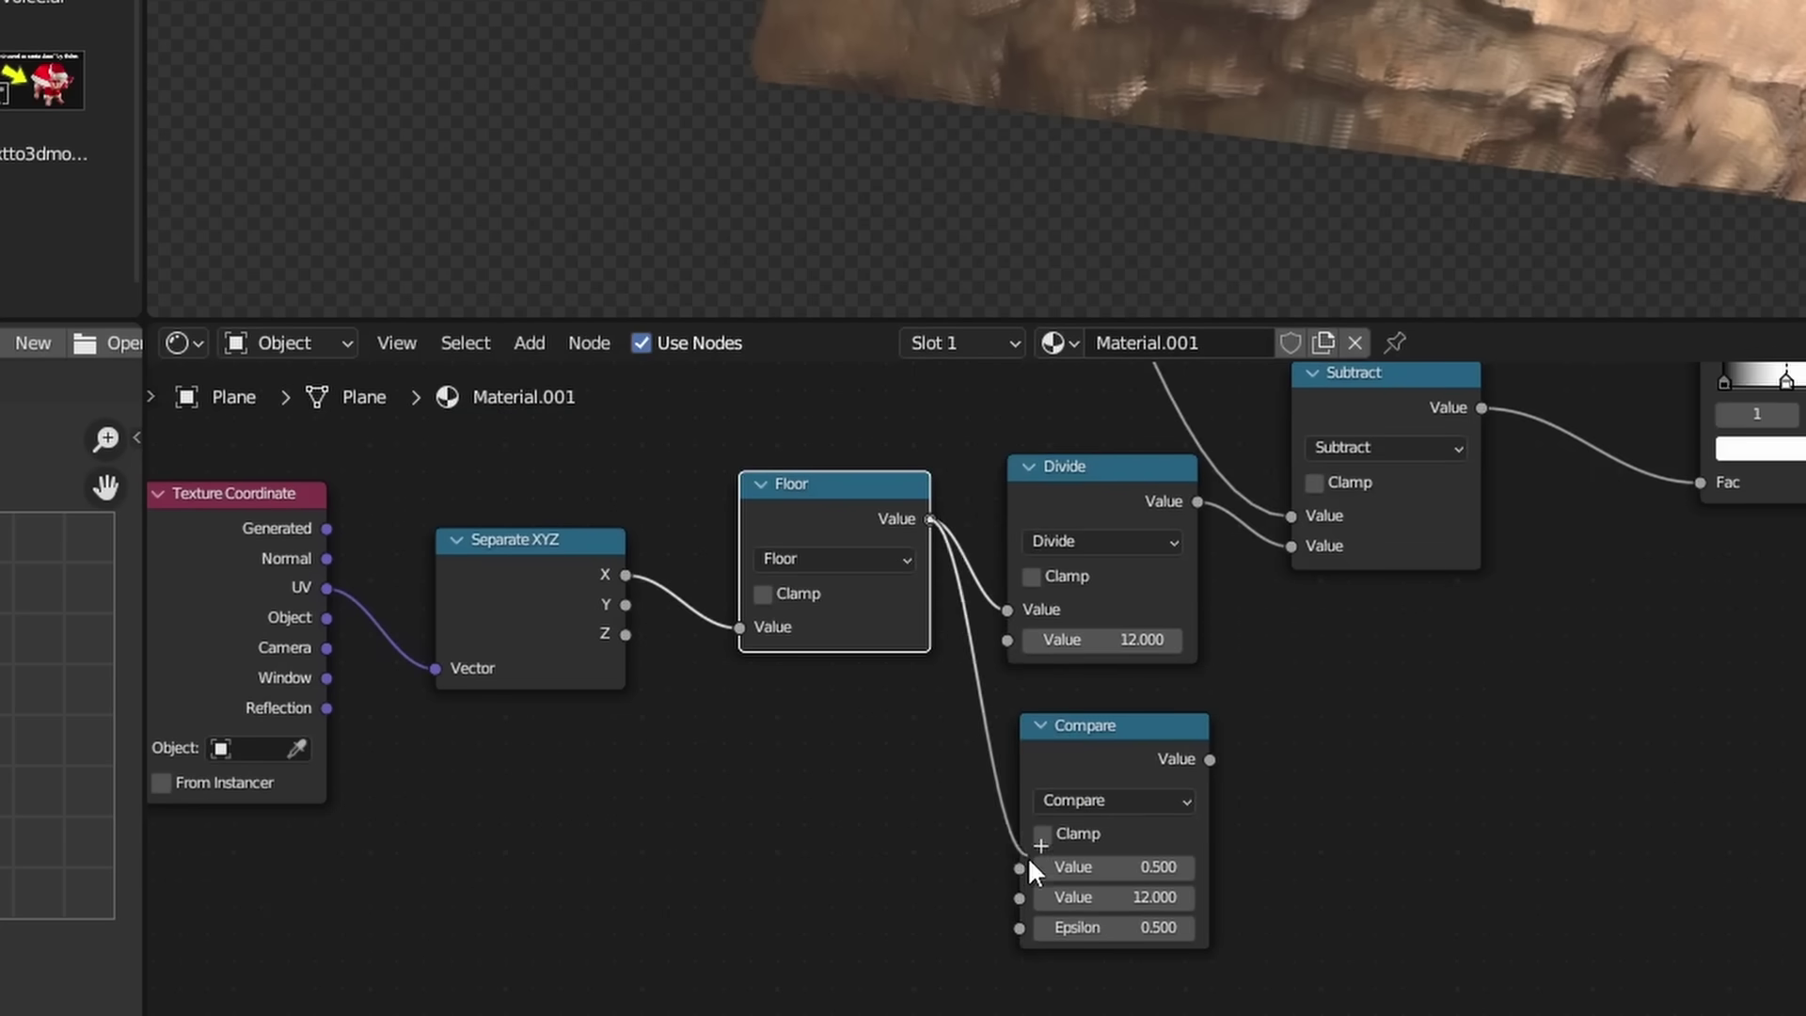
pyautogui.moveTo(1028, 859); pyautogui.dragTo(1021, 866)
pyautogui.click(1066, 758)
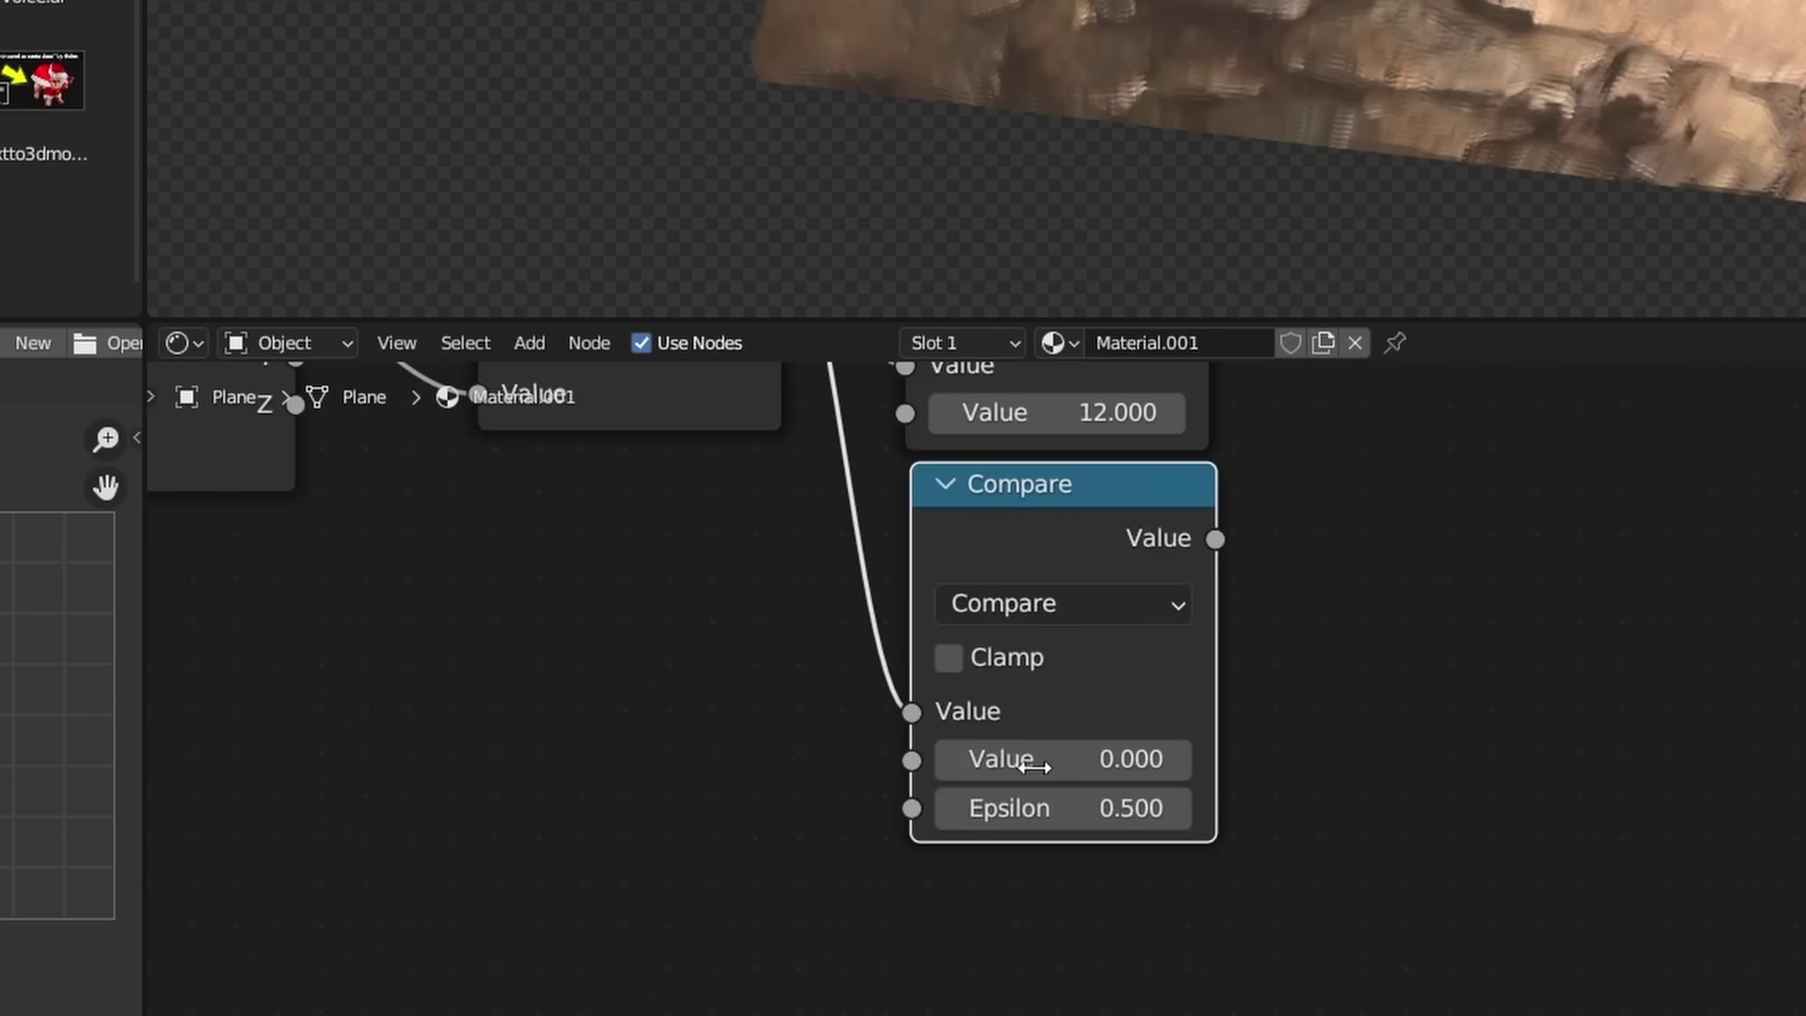
# Insert a float Mix node after the Color Ramp, using the Compare output as Factor and 1.000 for B
pyautogui.scroll(-3, 1167, 681)
pyautogui.moveTo(1206, 570); pyautogui.dragTo(622, 723, button='middle')
pyautogui.keyDown('ctrl'); pyautogui.keyDown('shift'); pyautogui.click(1365, 512); pyautogui.keyUp('shift'); pyautogui.keyUp('ctrl')
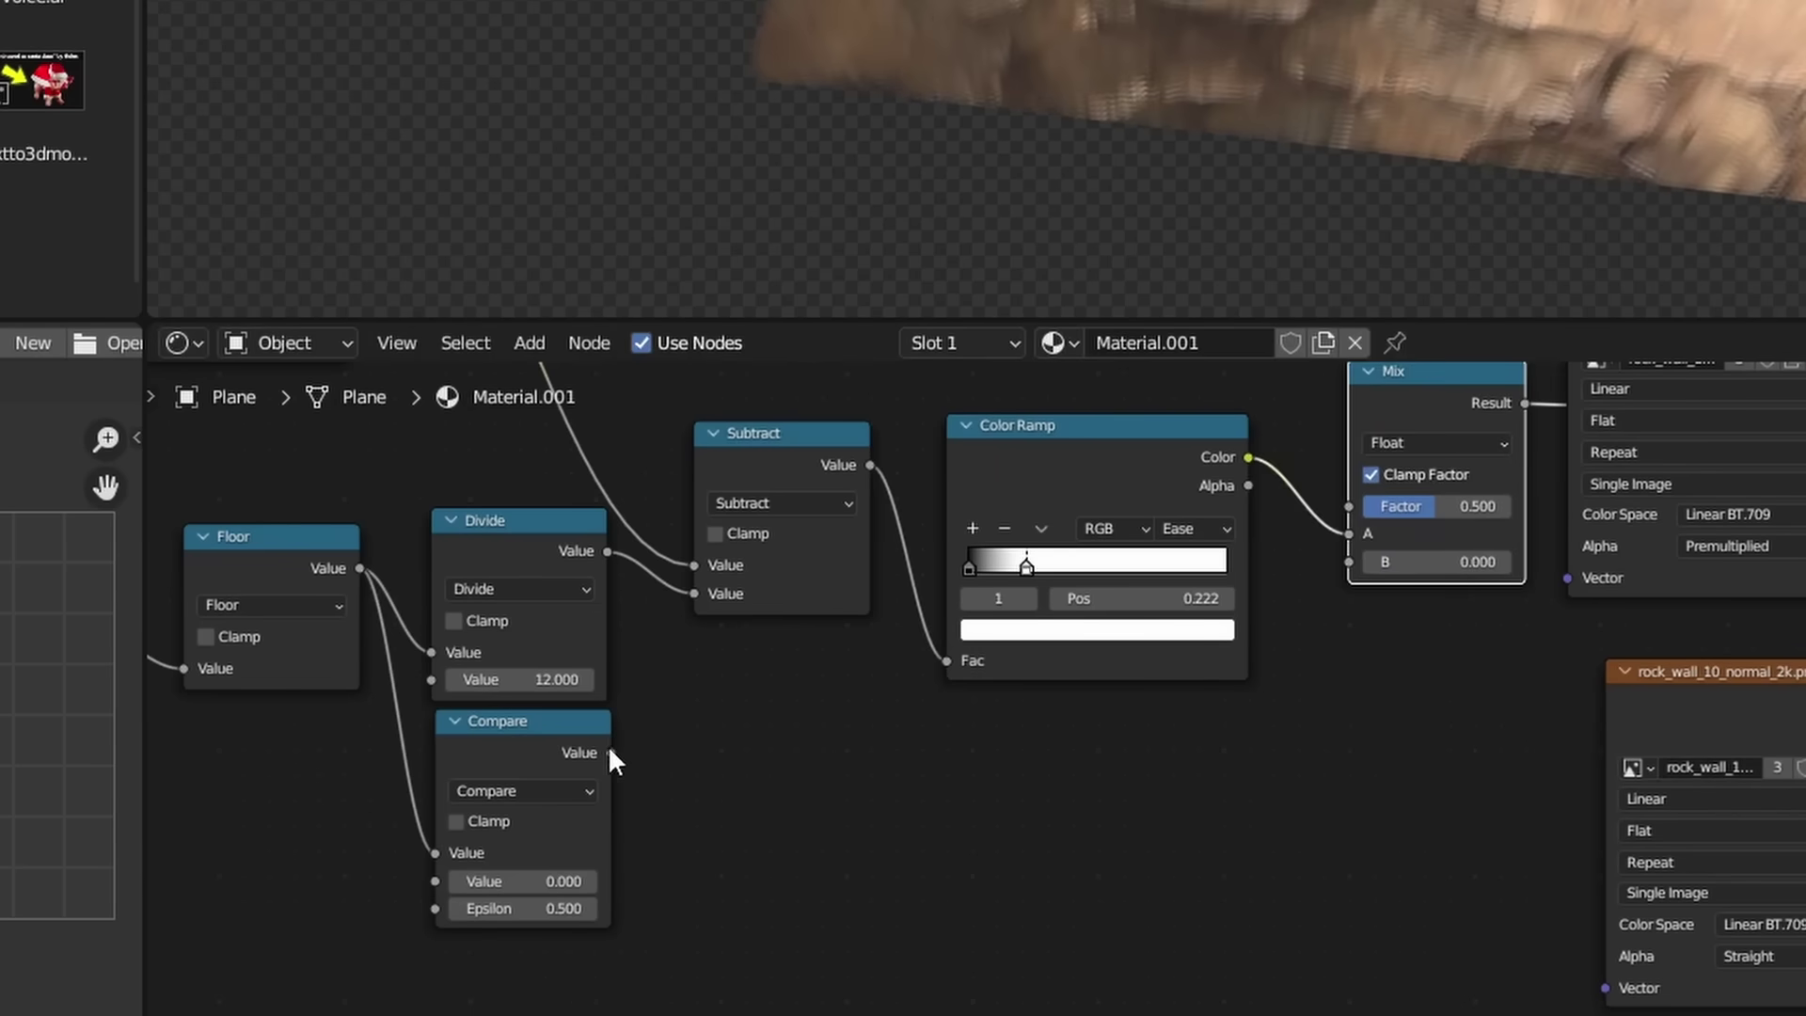
pyautogui.moveTo(1344, 502); pyautogui.dragTo(1349, 506)
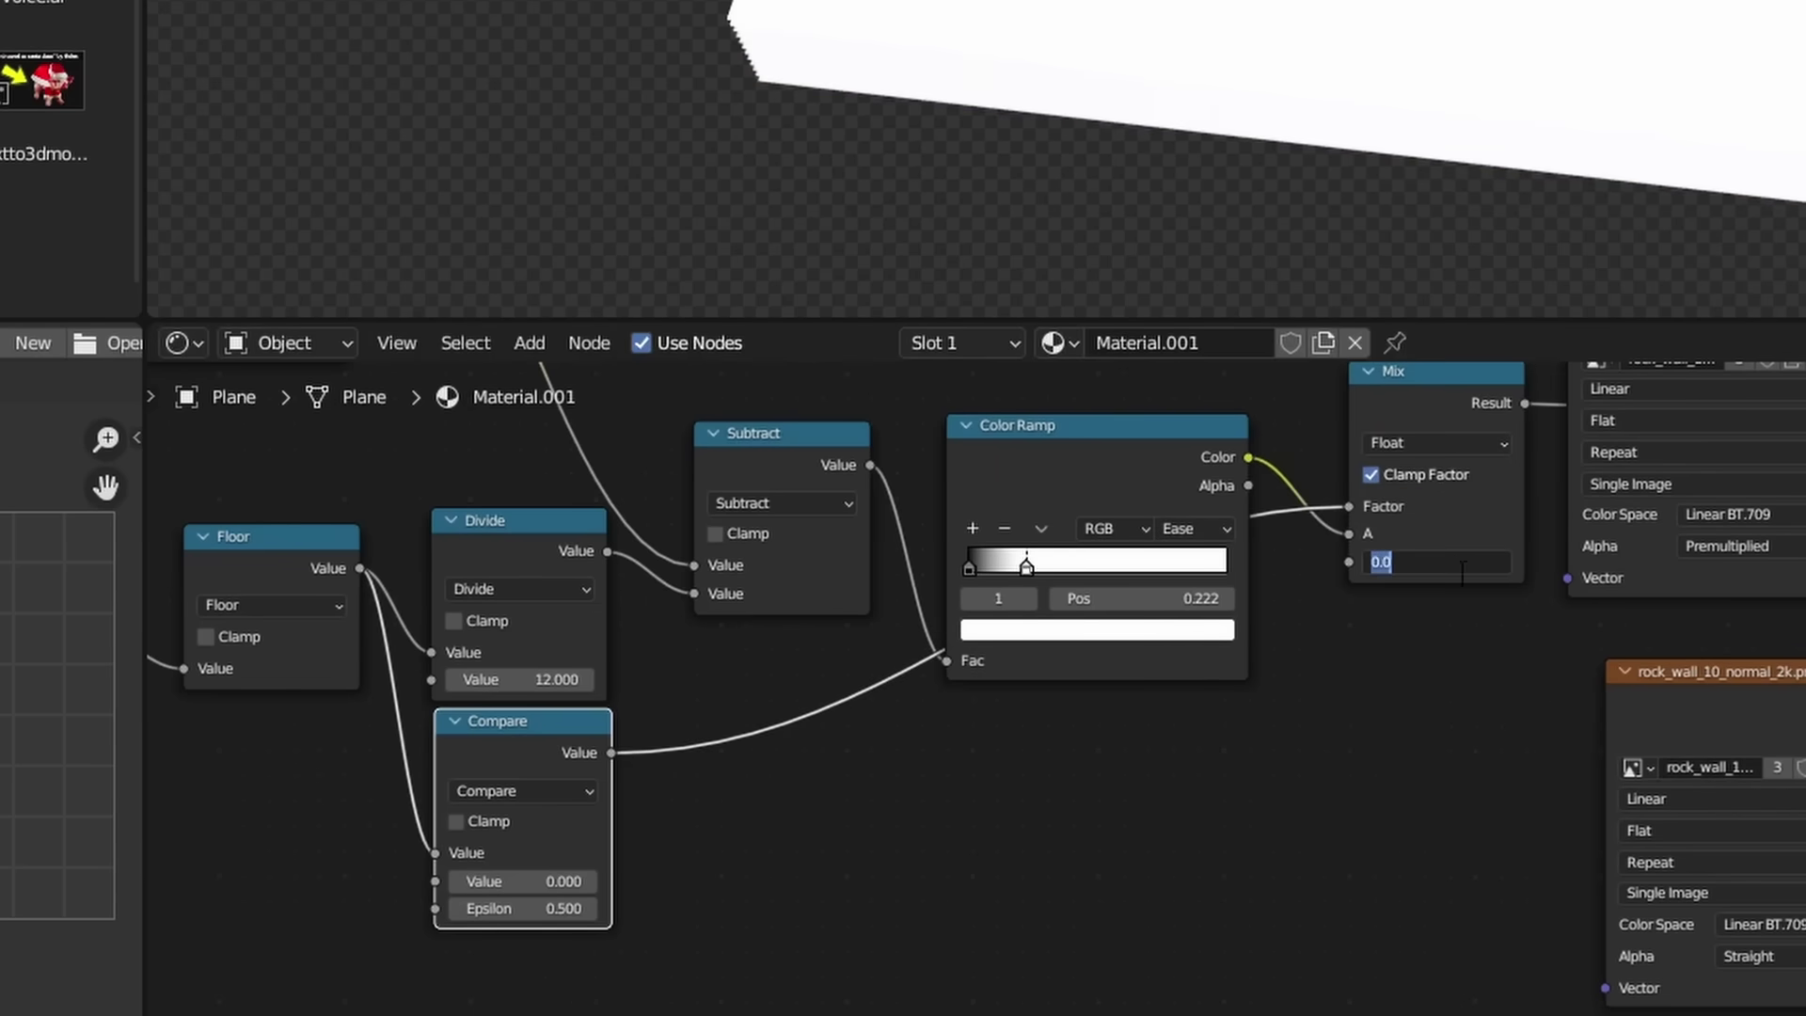
pyautogui.press('Return')
pyautogui.scroll(2, 1236, 4)
pyautogui.click(1394, 380)
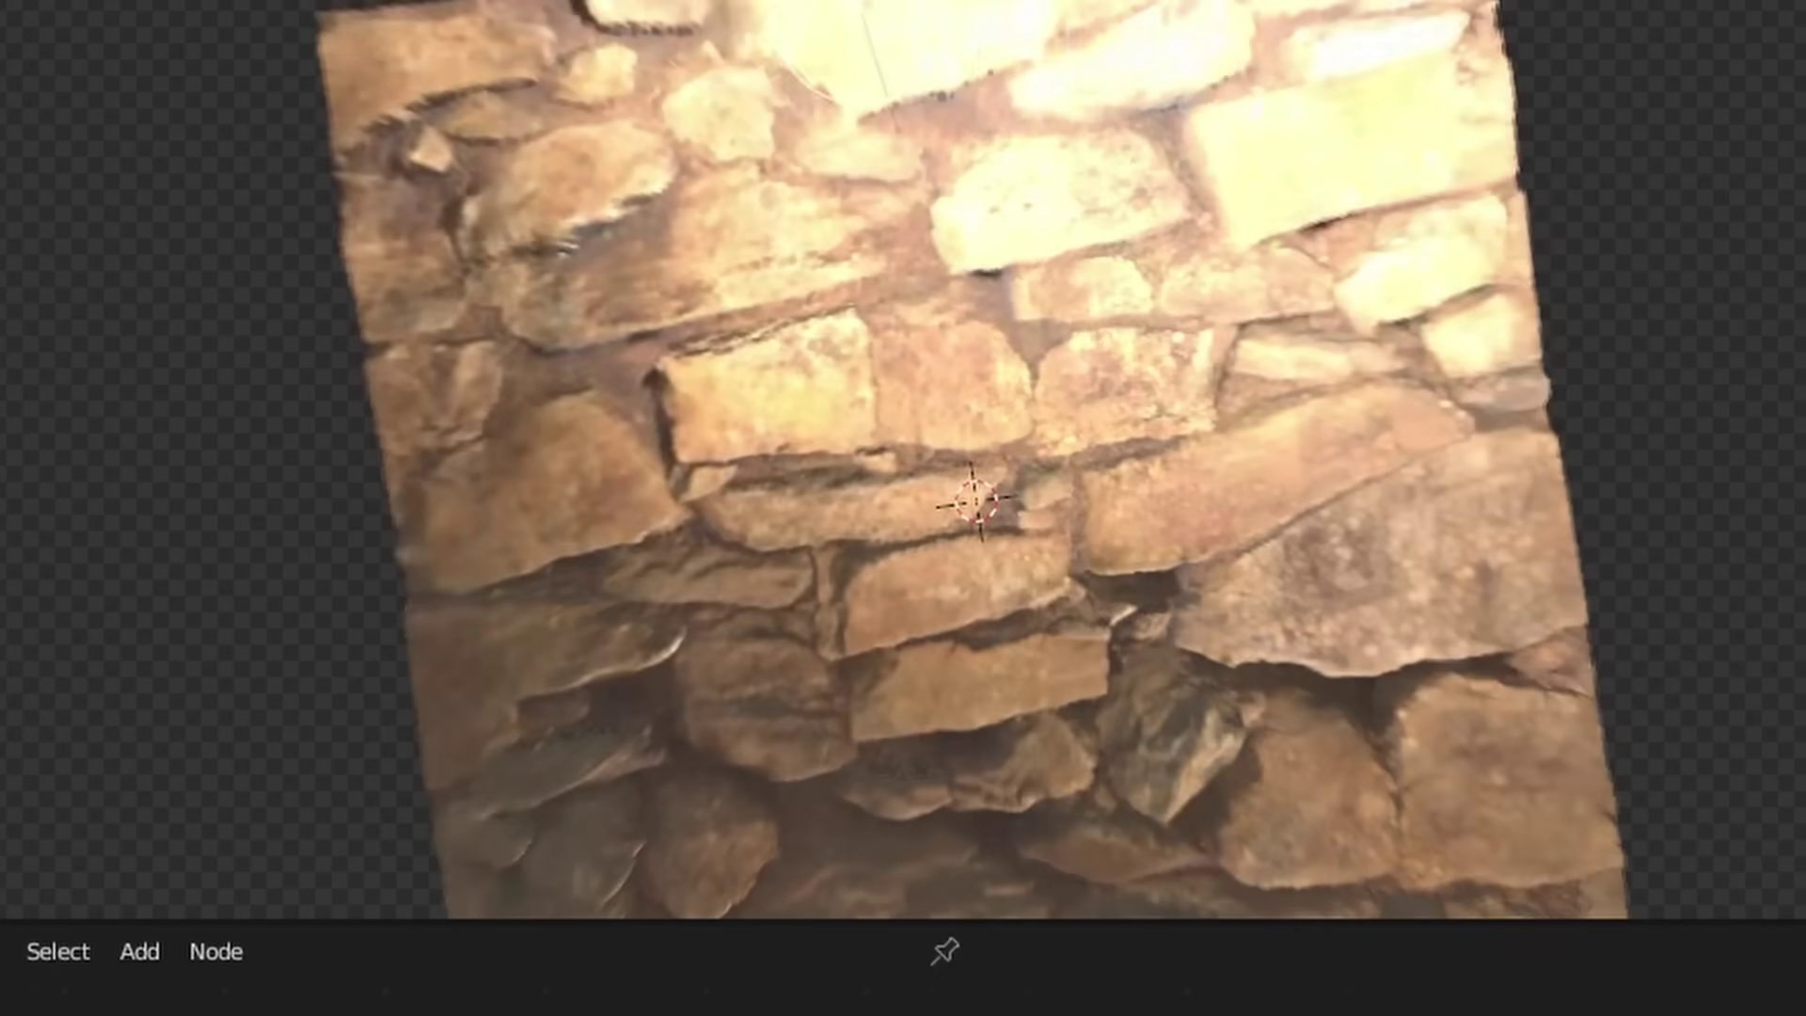
# Set the Array modifier's count to 60 and the Divide node's divisor to 60 to match
pyautogui.press('g')
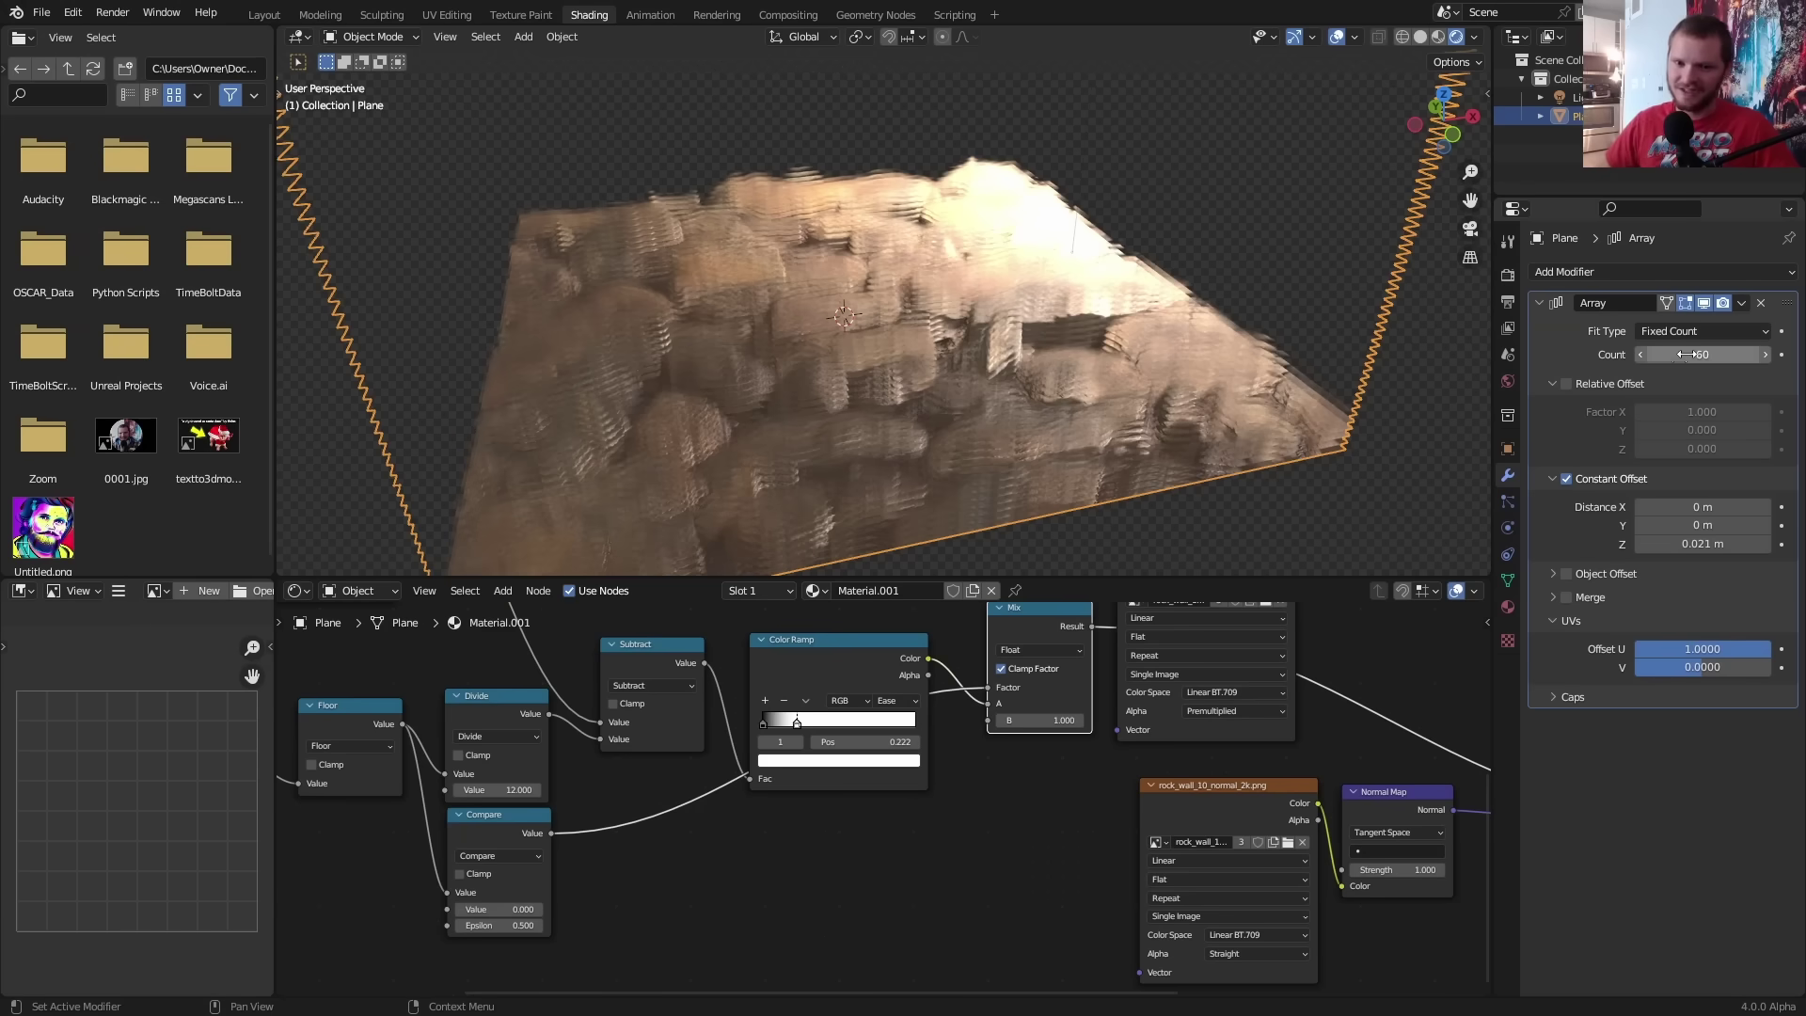
pyautogui.press('Return')
pyautogui.press('r')
pyautogui.moveTo(884, 311); pyautogui.dragTo(912, 295, button='middle')
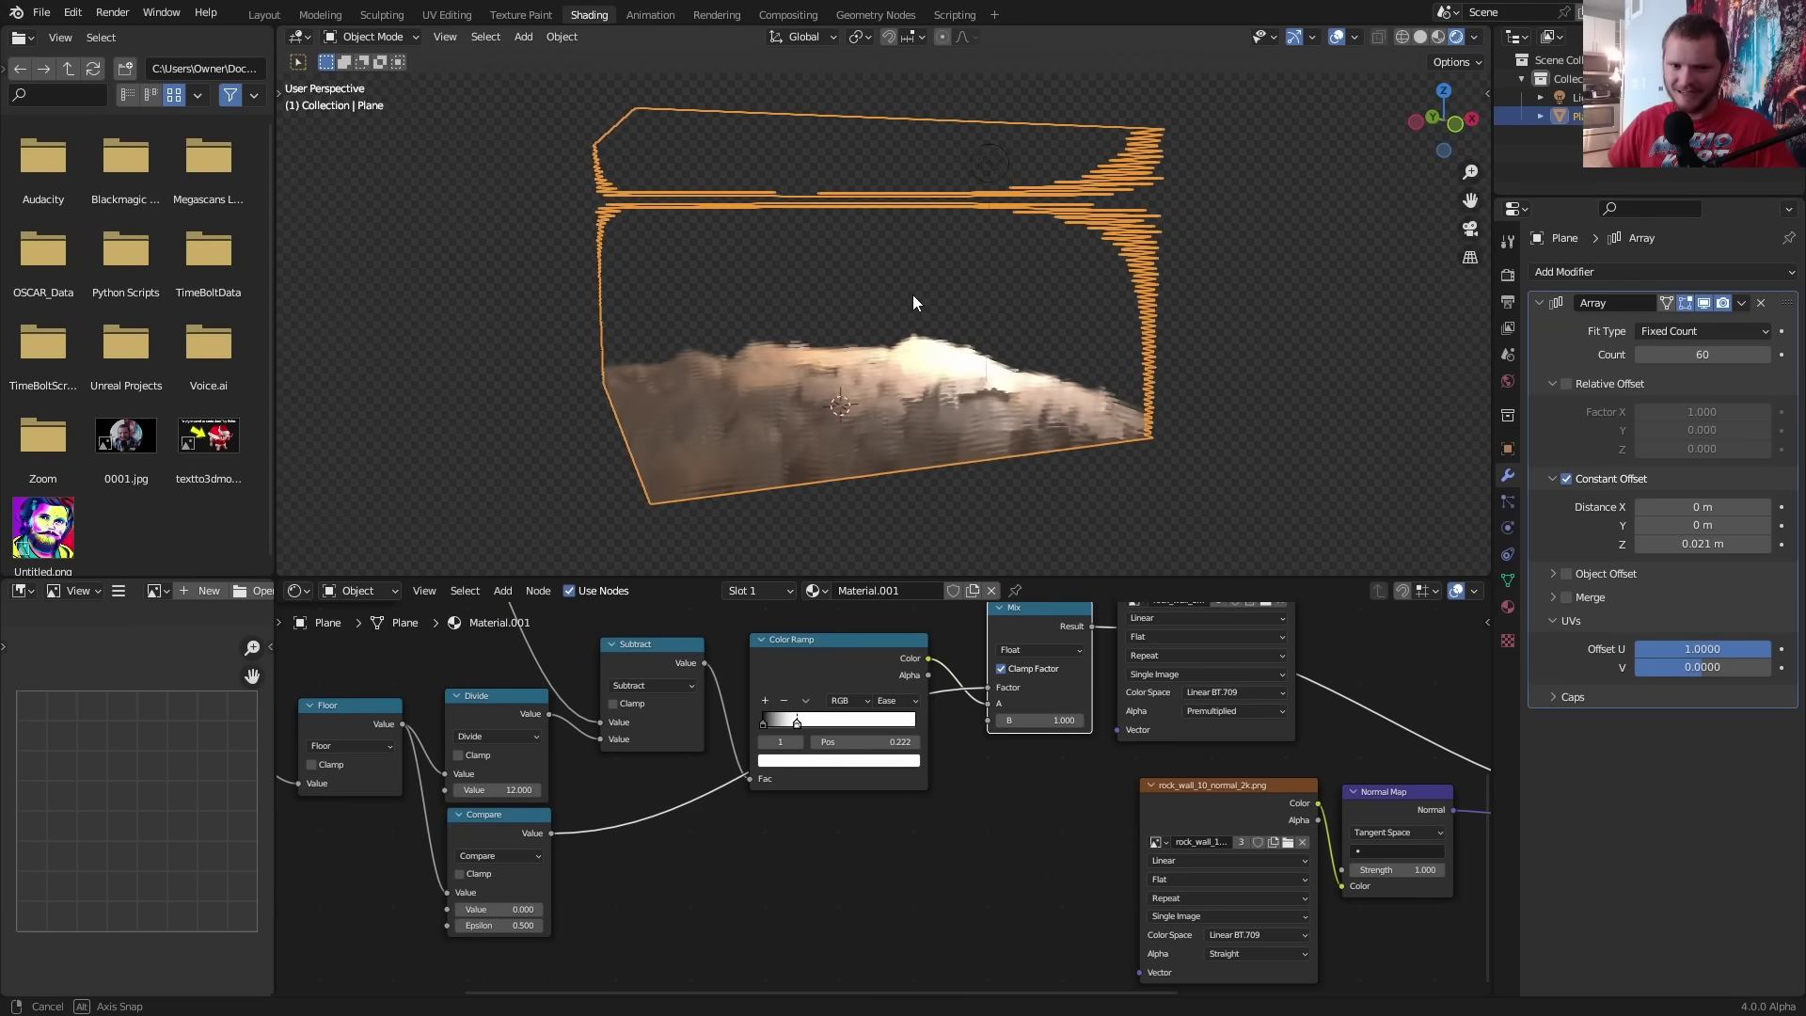
pyautogui.scroll(2, 774, 742)
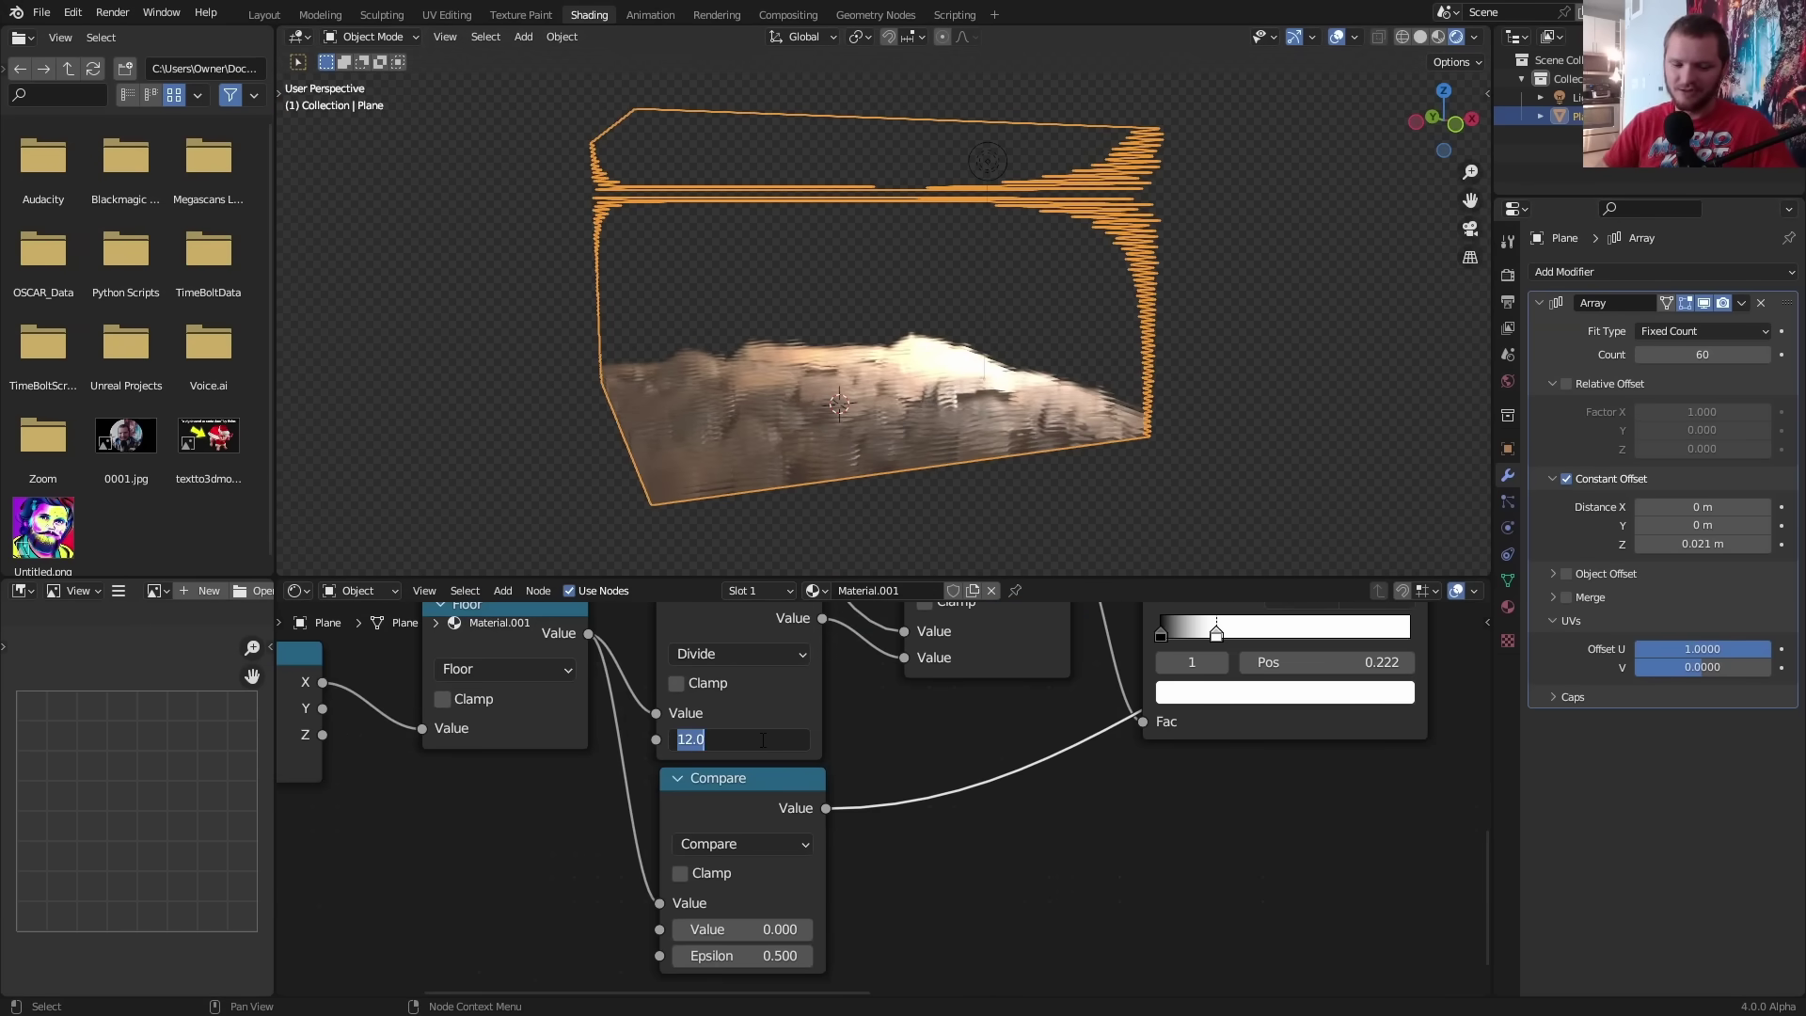
pyautogui.press('Return')
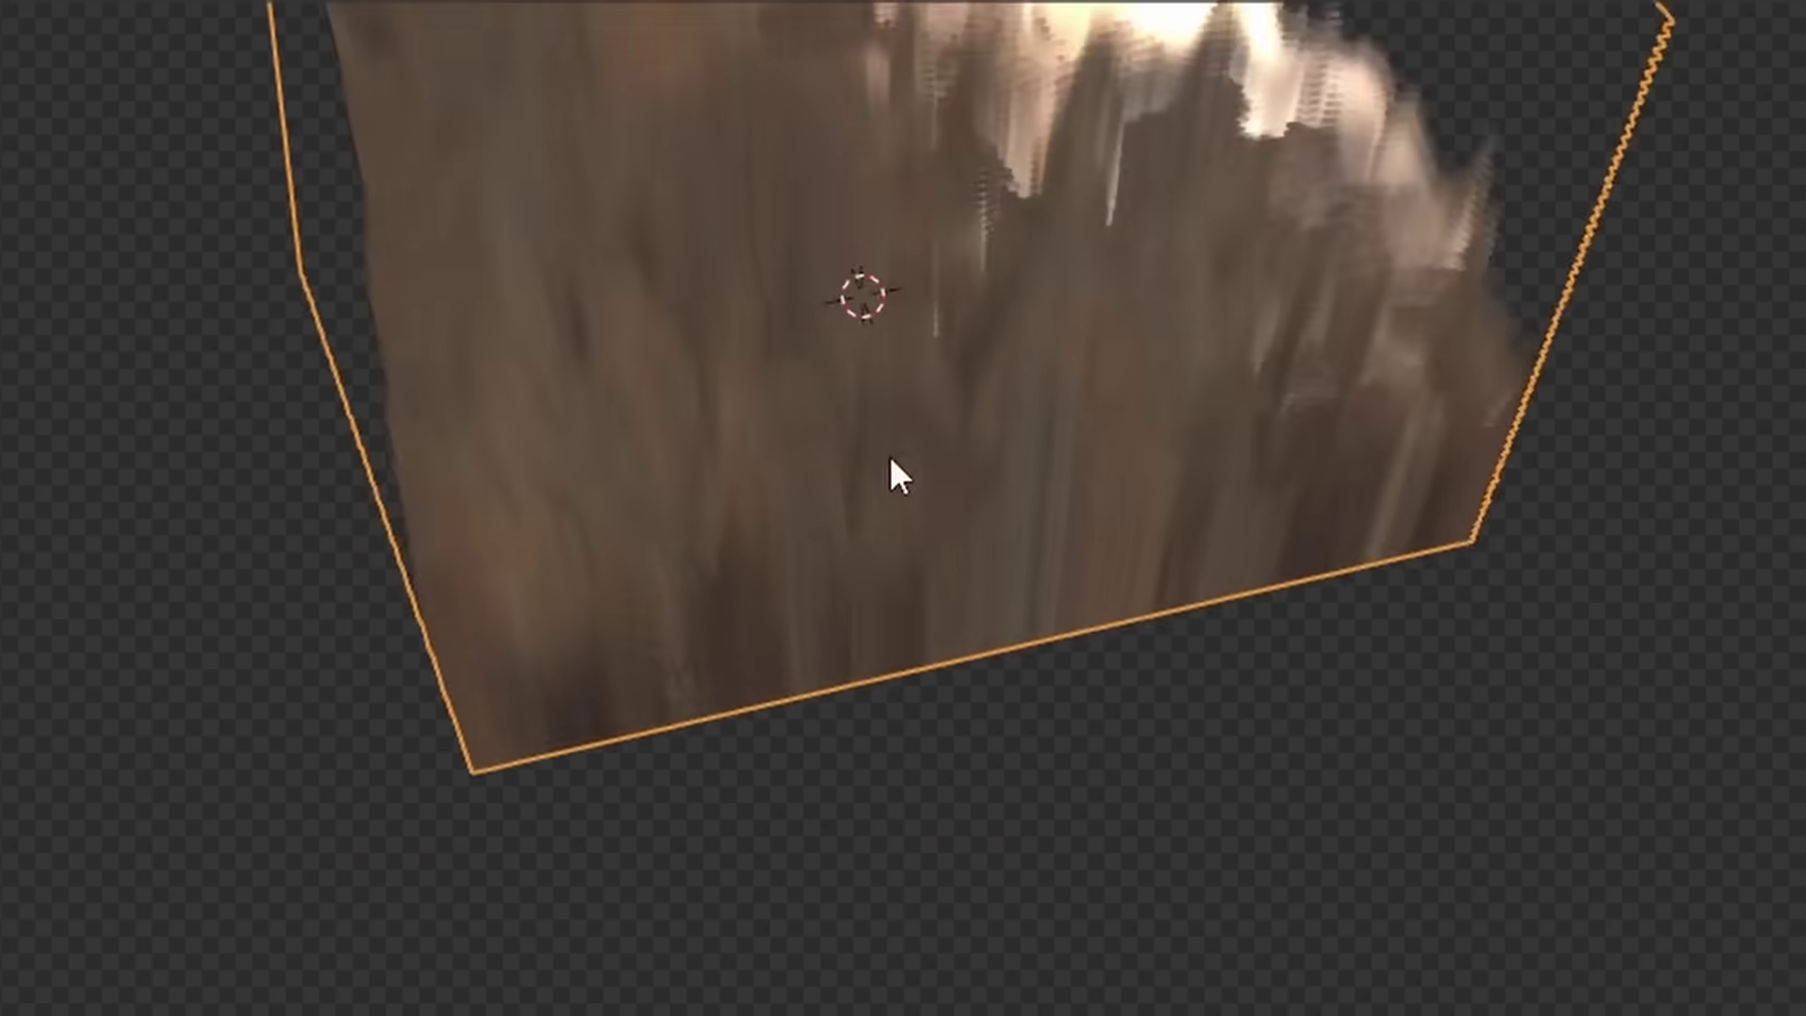
# Reduce the Array modifier's constant Z offset to 0.0042 m
pyautogui.moveTo(890, 457); pyautogui.dragTo(910, 593, button='middle')
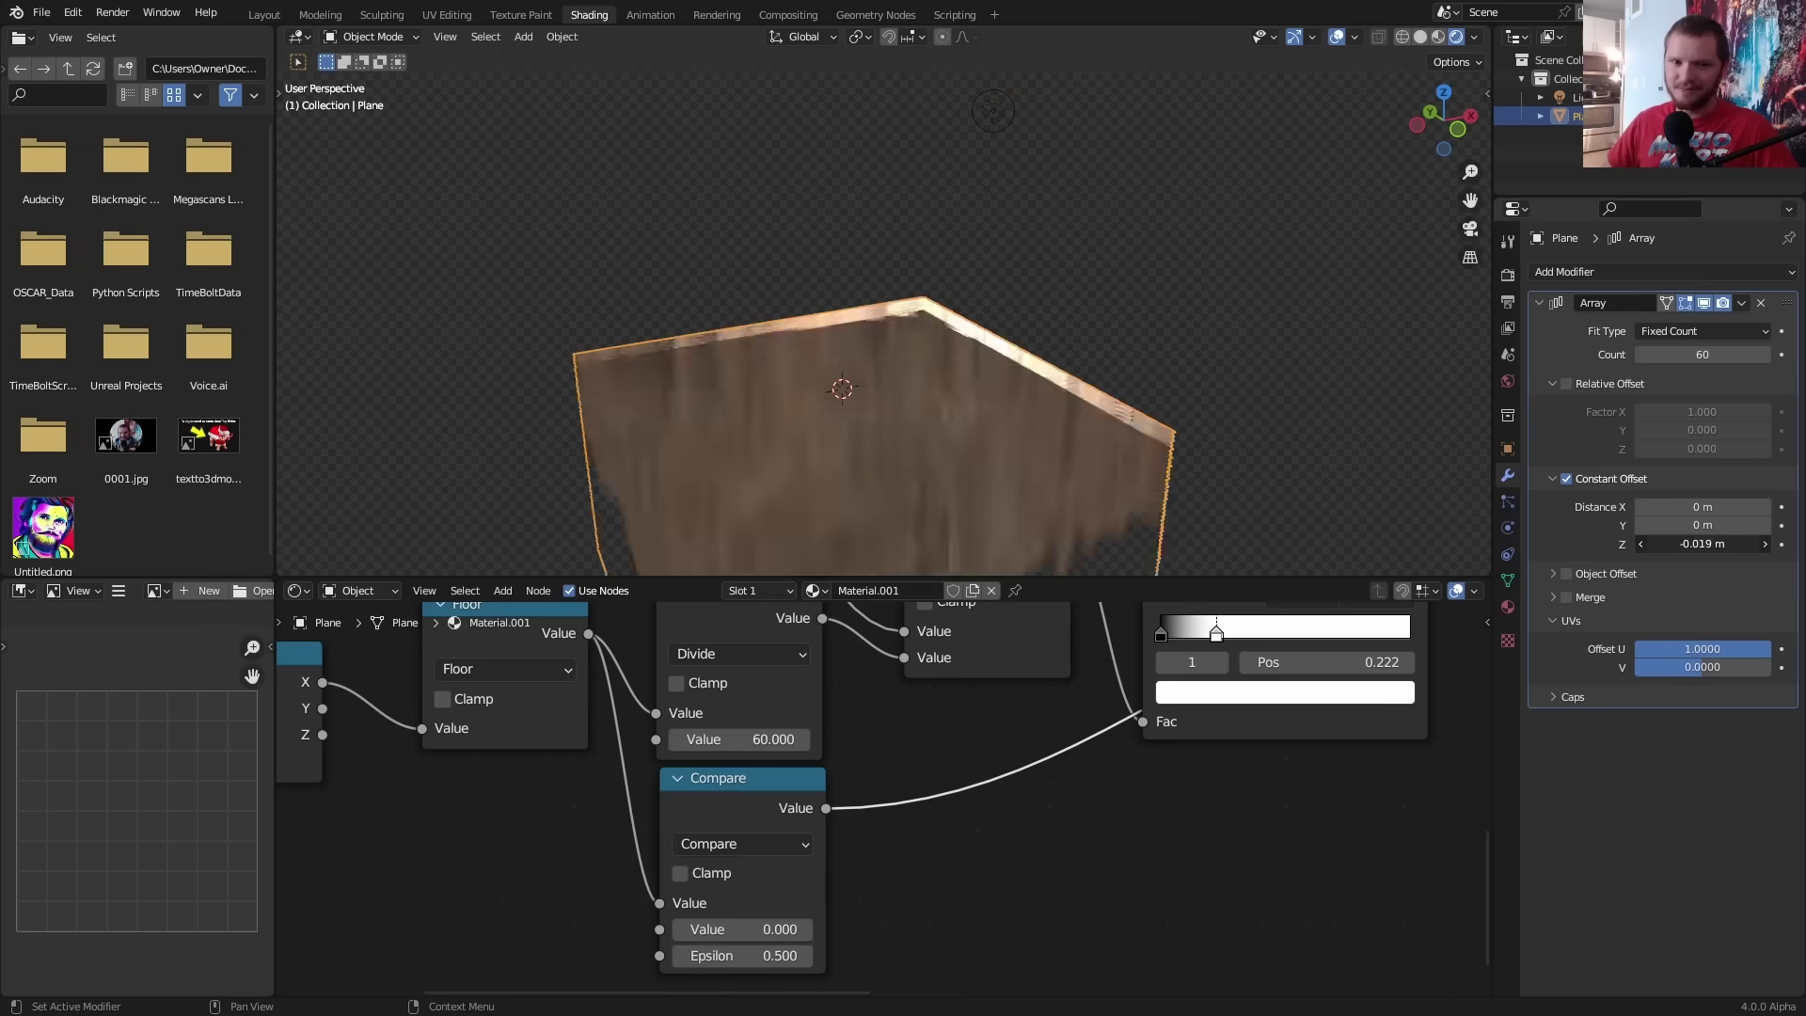
pyautogui.moveTo(1708, 544); pyautogui.dragTo(1701, 552)
pyautogui.hotkey('ctrl', 'z')
pyautogui.click(1716, 548)
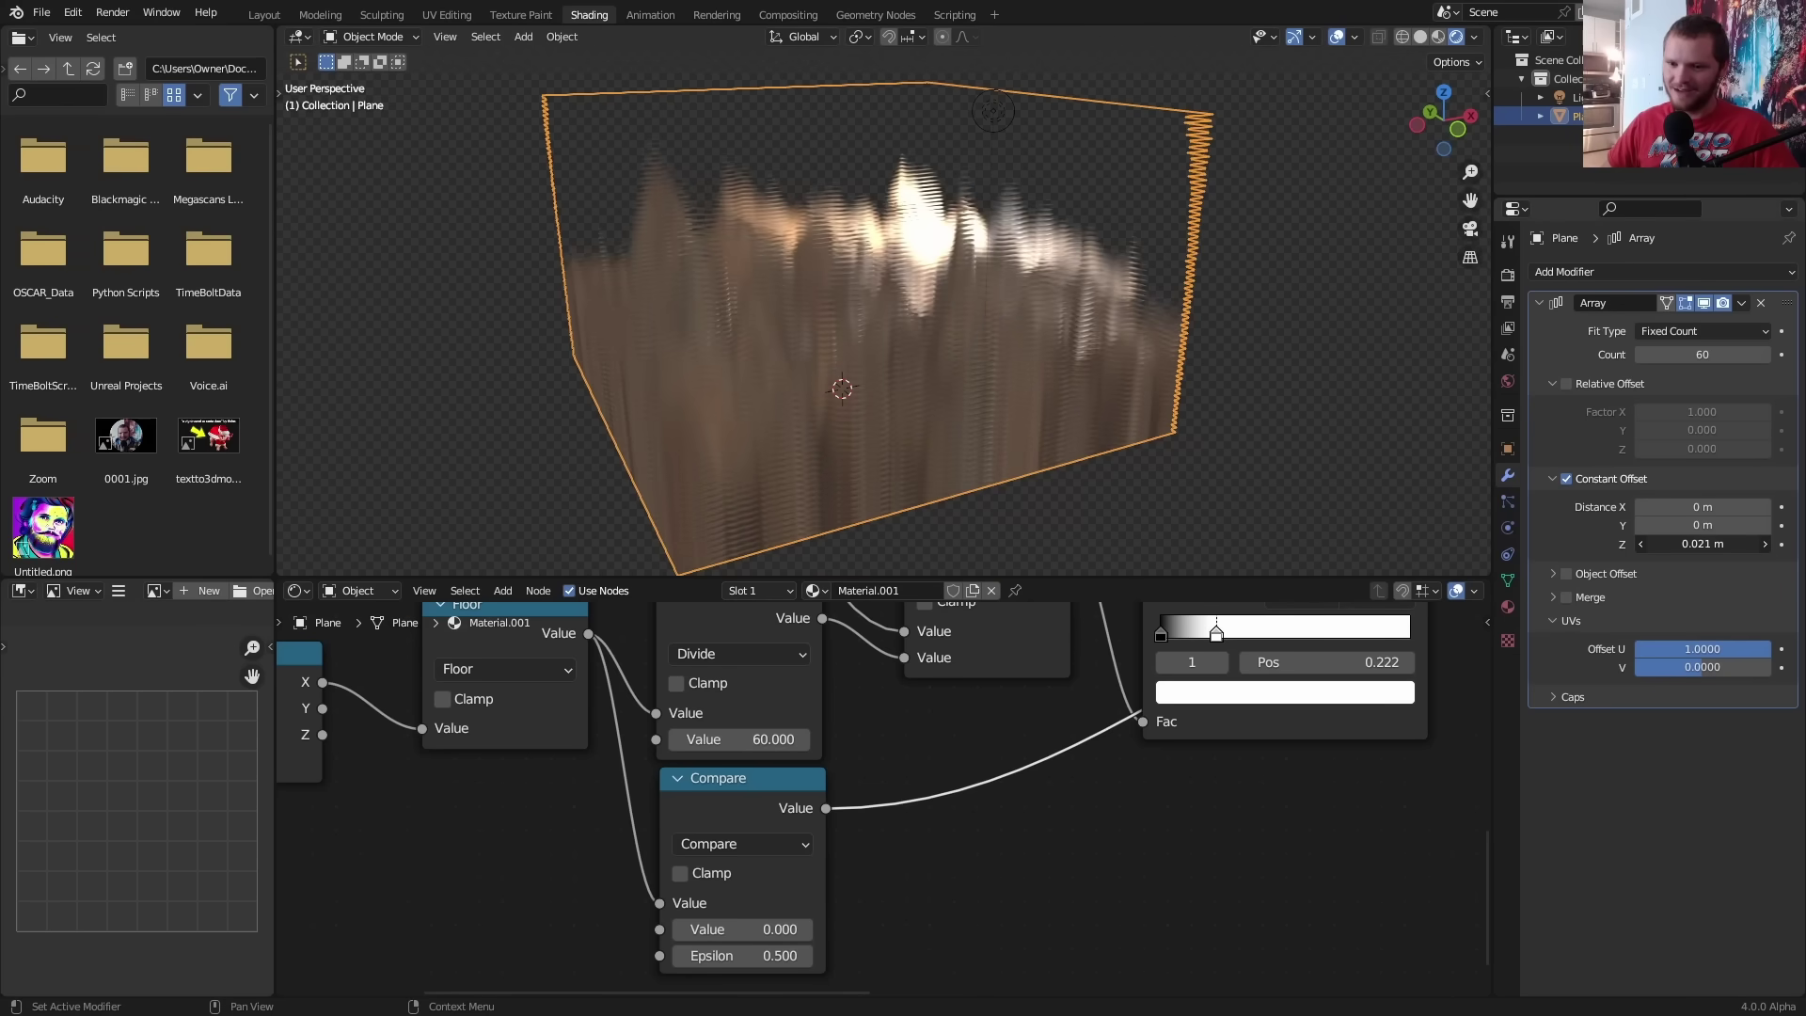
pyautogui.click(1715, 548)
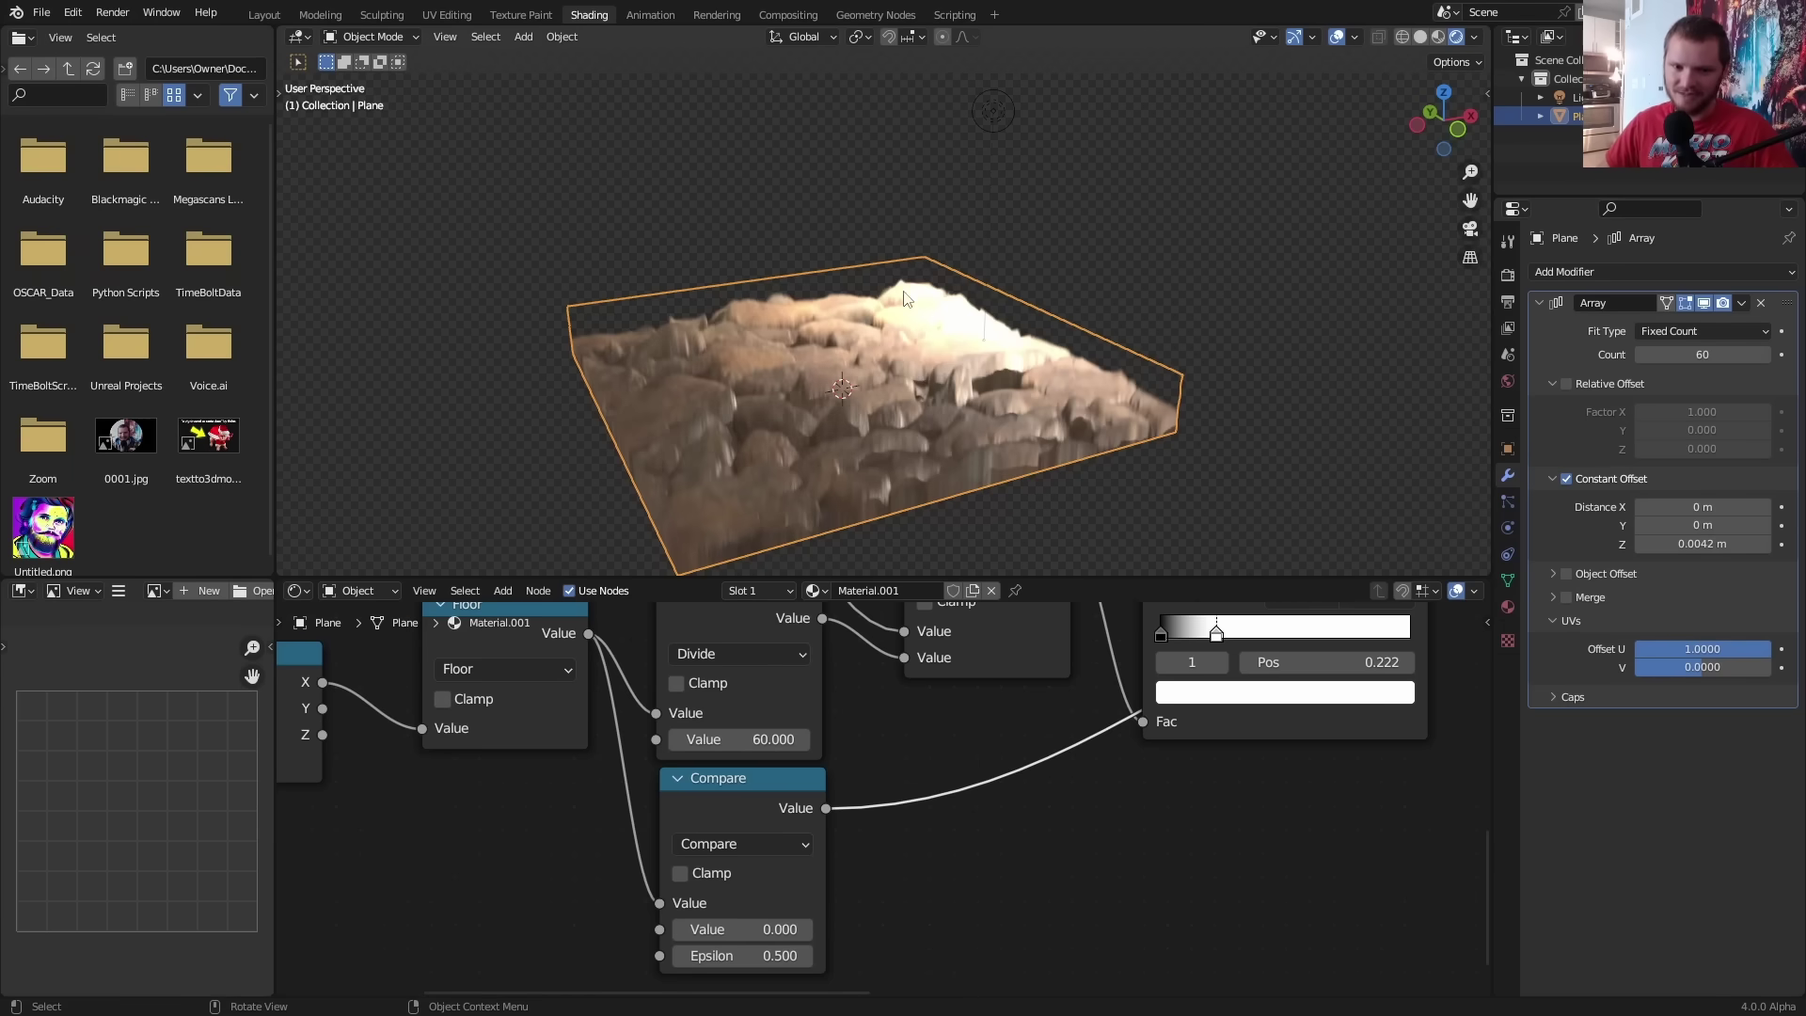
# Switch the render engine to Cycles and view the layered rock wall from several angles
pyautogui.moveTo(905, 294); pyautogui.dragTo(810, 485, button='middle')
pyautogui.scroll(4, 822, 412)
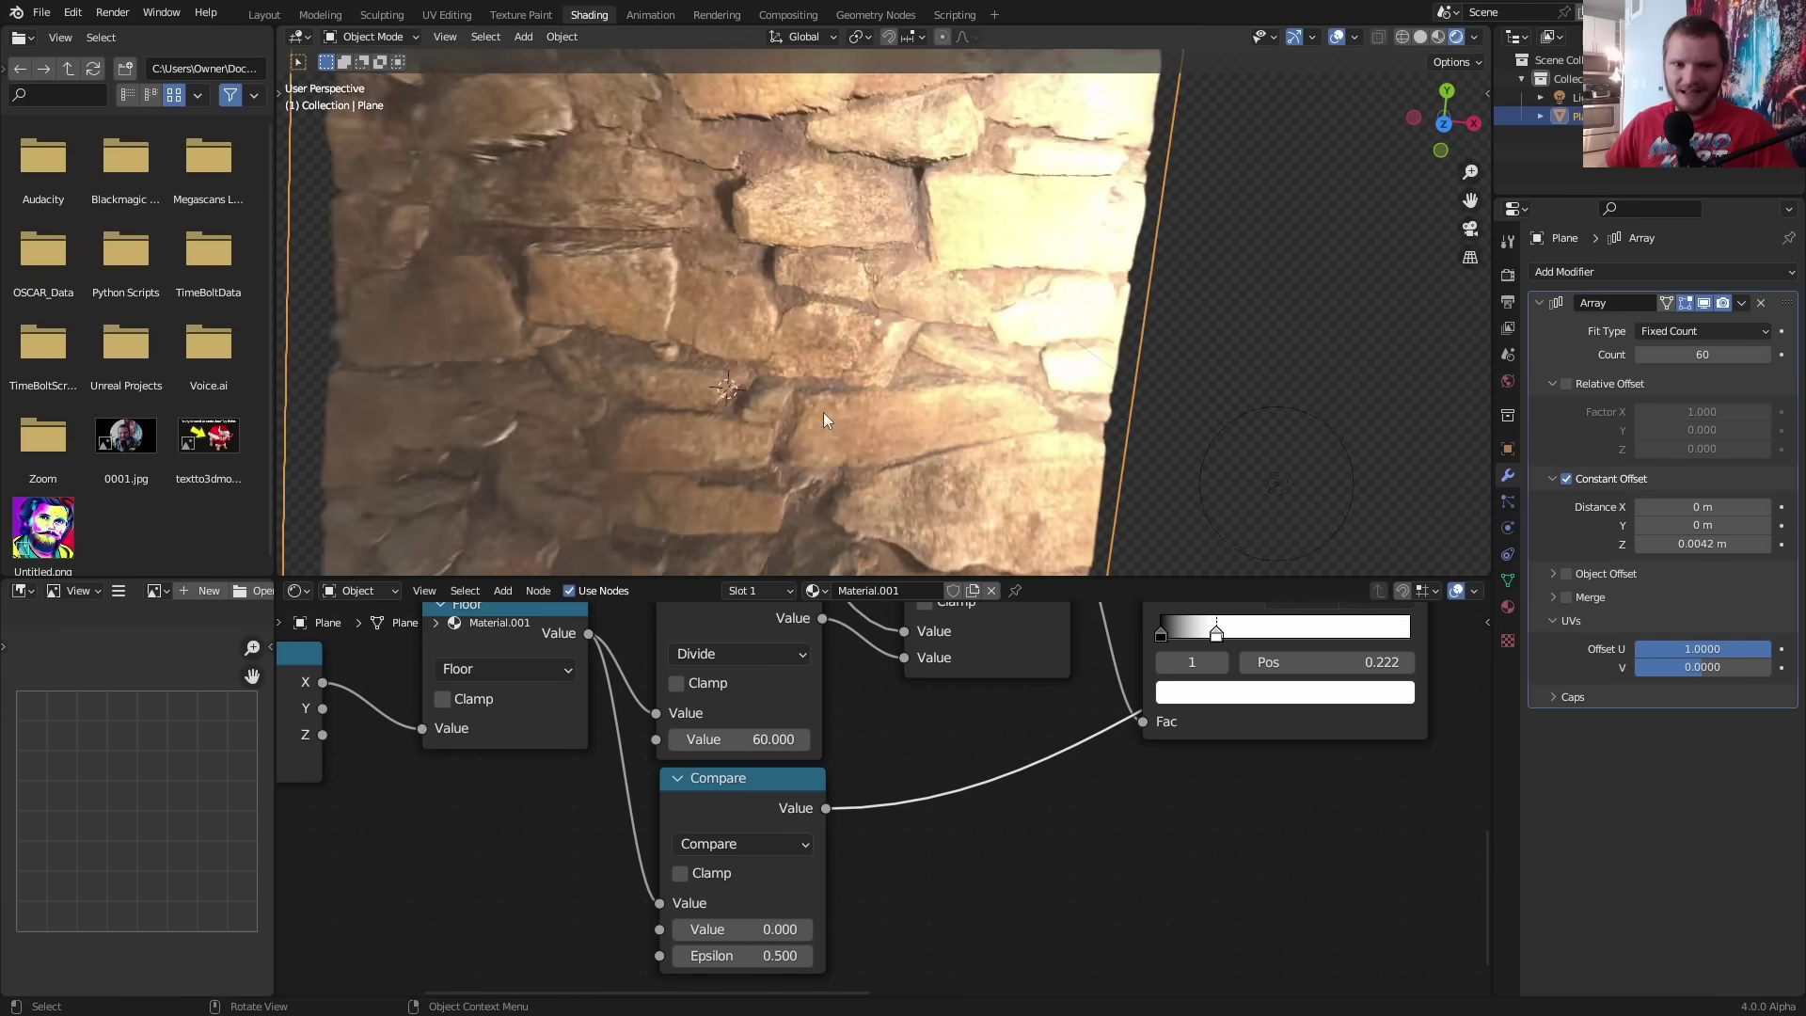
pyautogui.moveTo(822, 412); pyautogui.dragTo(1034, 207, button='middle')
pyautogui.click(1508, 274)
pyautogui.click(1686, 337)
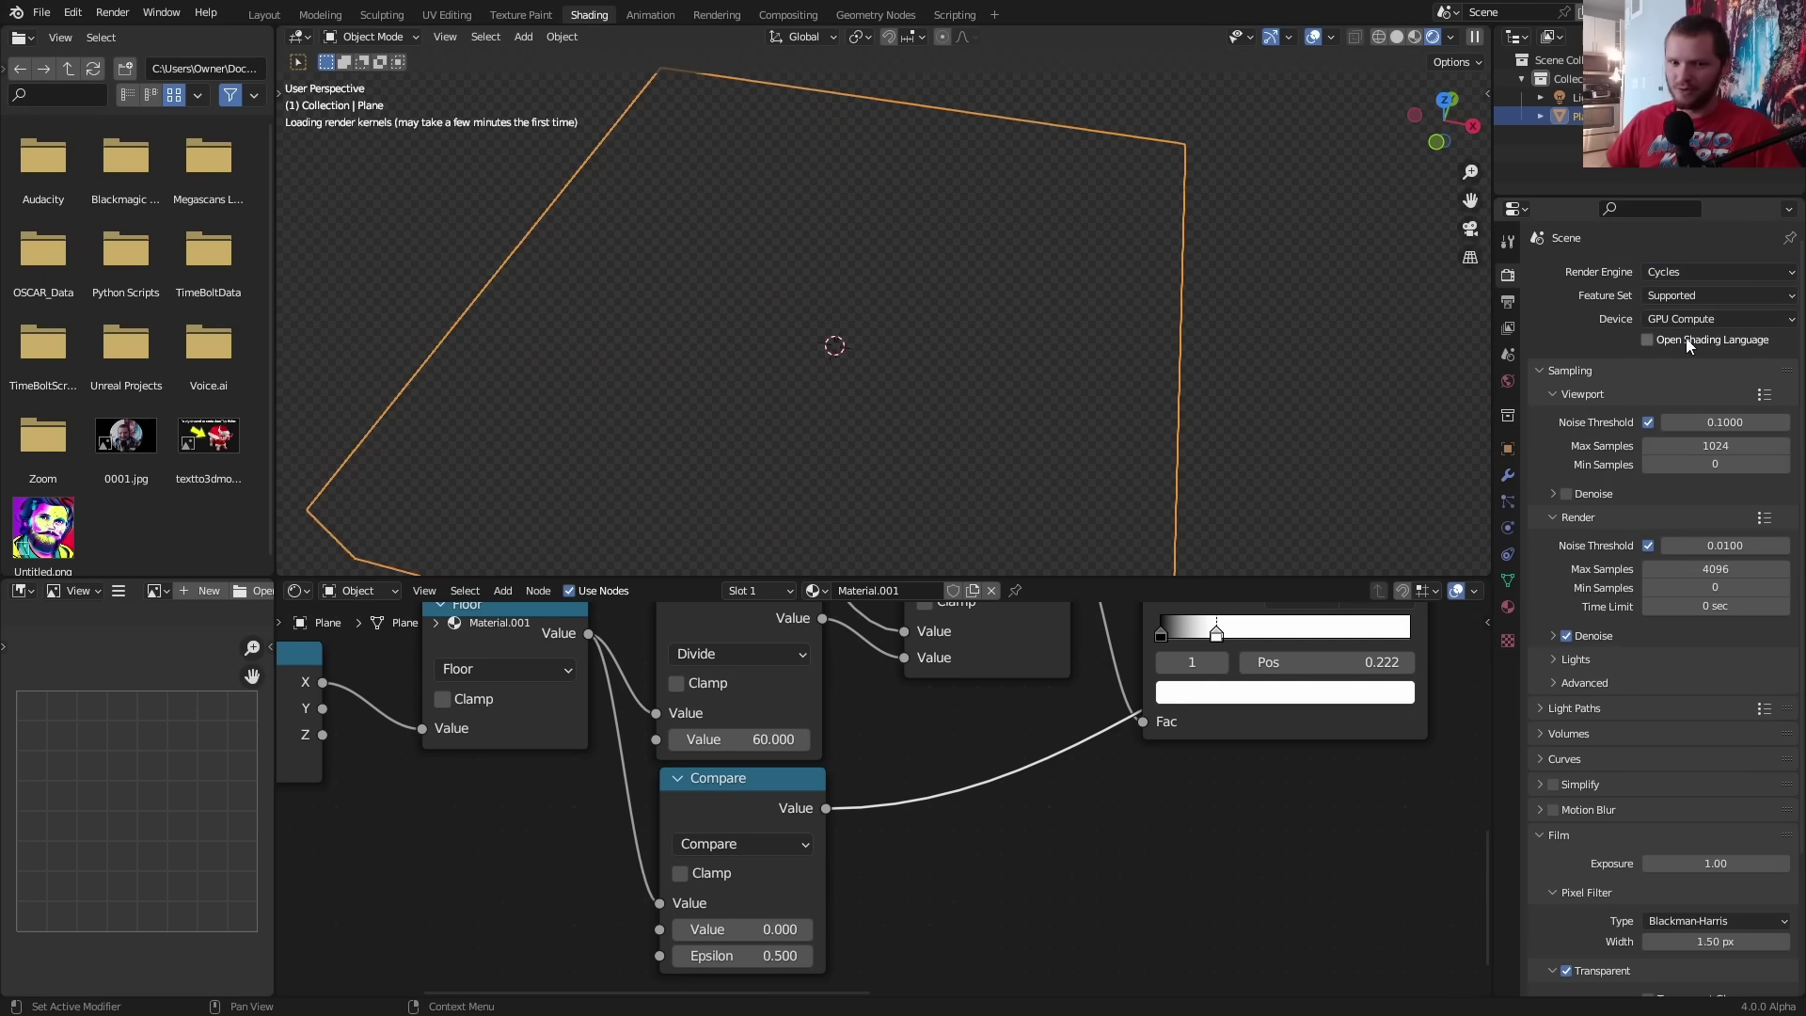
pyautogui.moveTo(777, 185); pyautogui.dragTo(786, 244, button='middle')
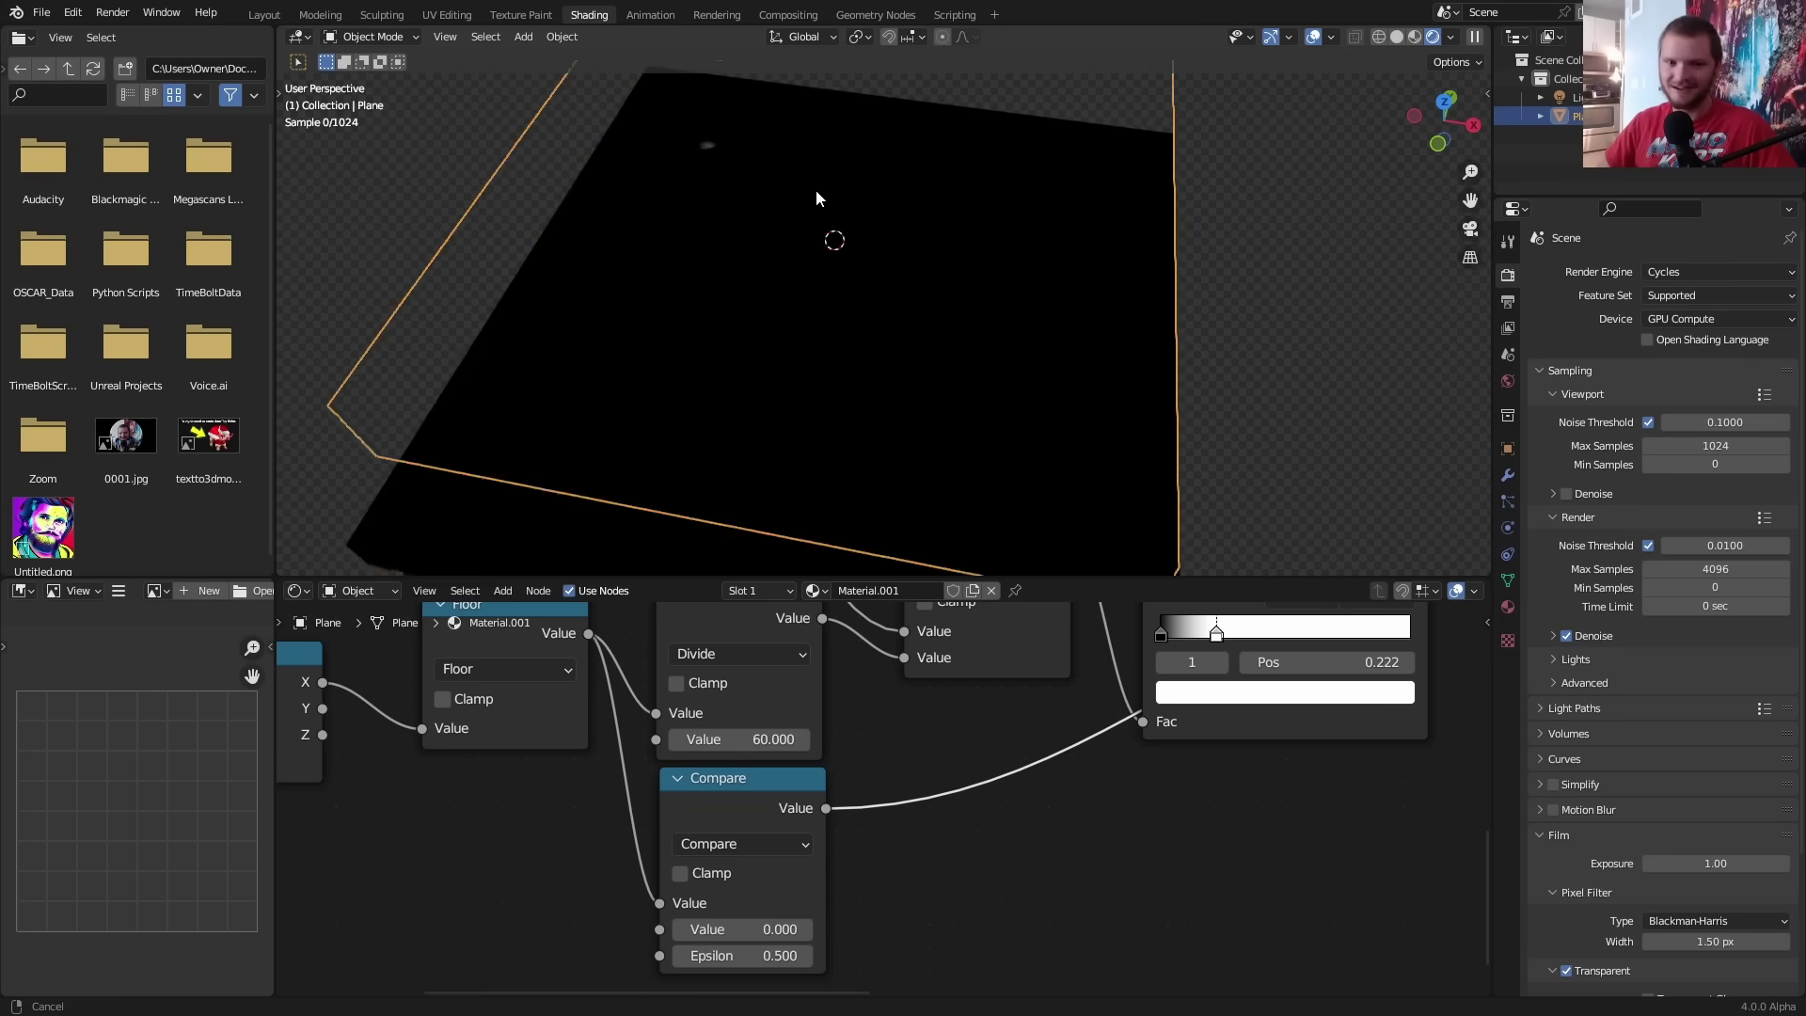
pyautogui.keyDown('shift'); pyautogui.moveTo(826, 228); pyautogui.dragTo(817, 355, button='middle'); pyautogui.keyUp('shift')
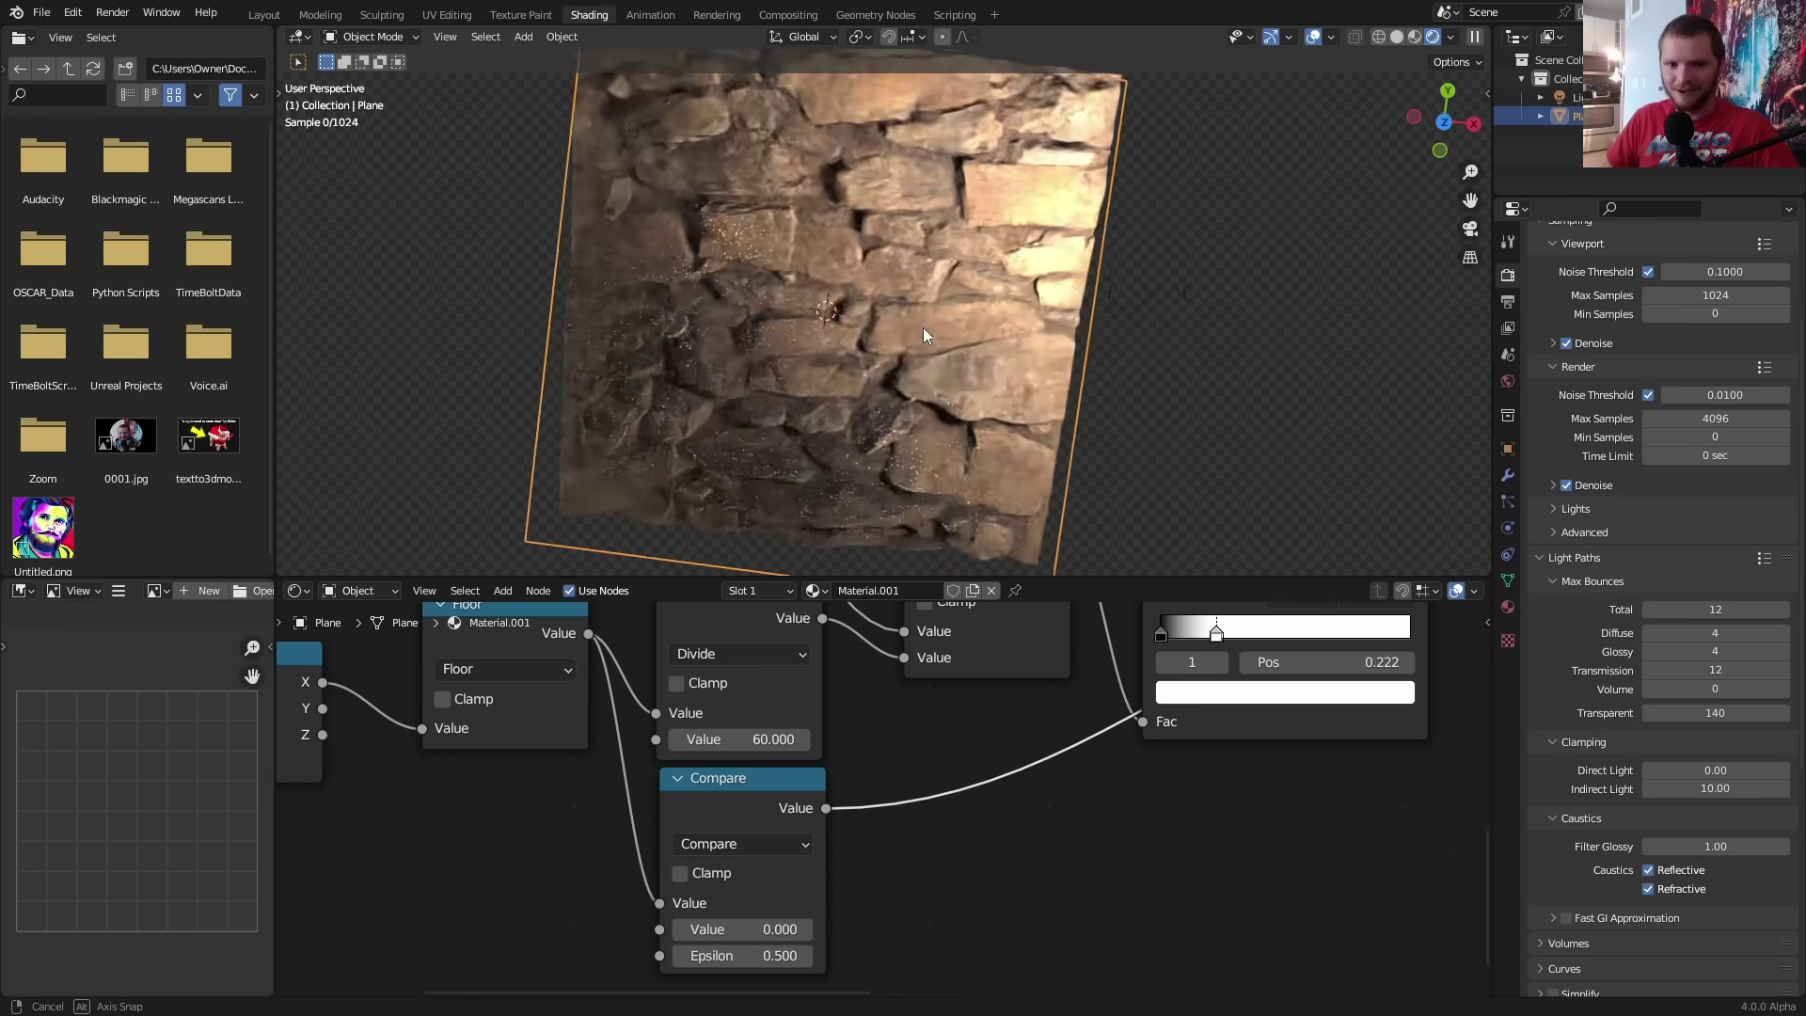
# Move the light to different positions on both sides of the rock wall to test its shading
pyautogui.moveTo(923, 327); pyautogui.dragTo(918, 540, button='middle')
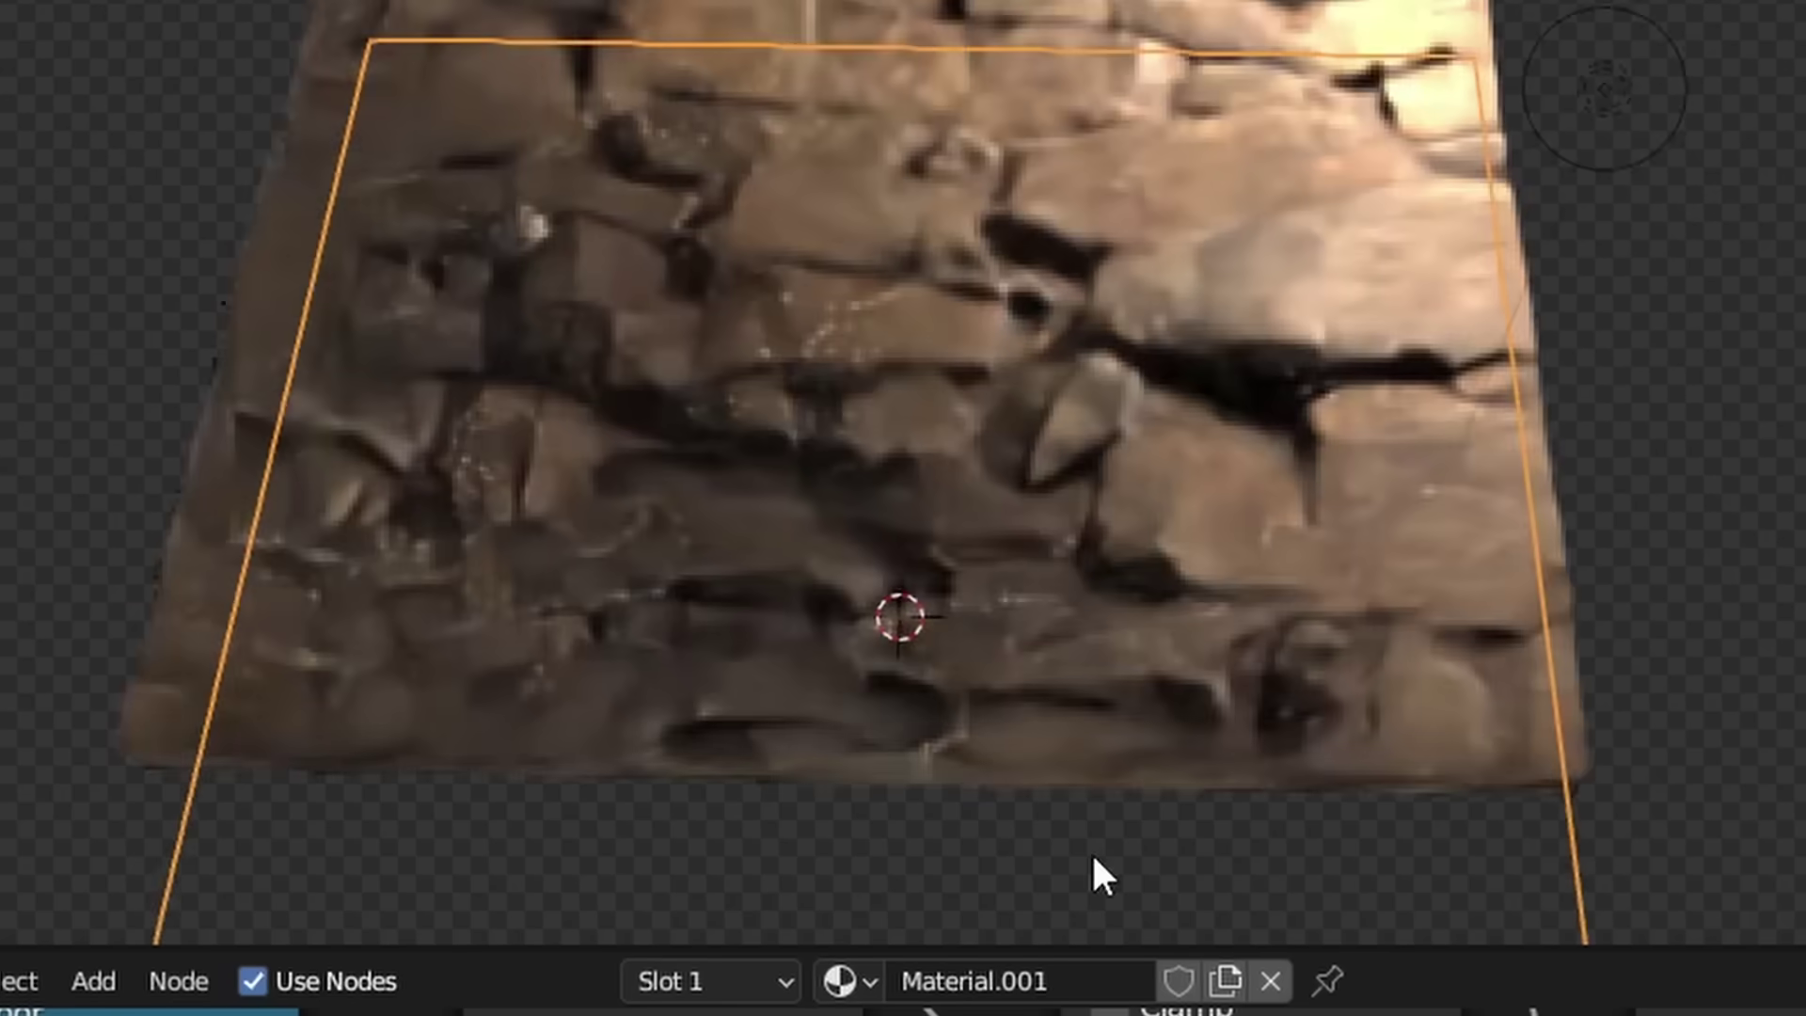
pyautogui.moveTo(1093, 857); pyautogui.dragTo(1094, 870, button='middle')
pyautogui.moveTo(1527, 273); pyautogui.dragTo(1804, 2)
pyautogui.press('g')
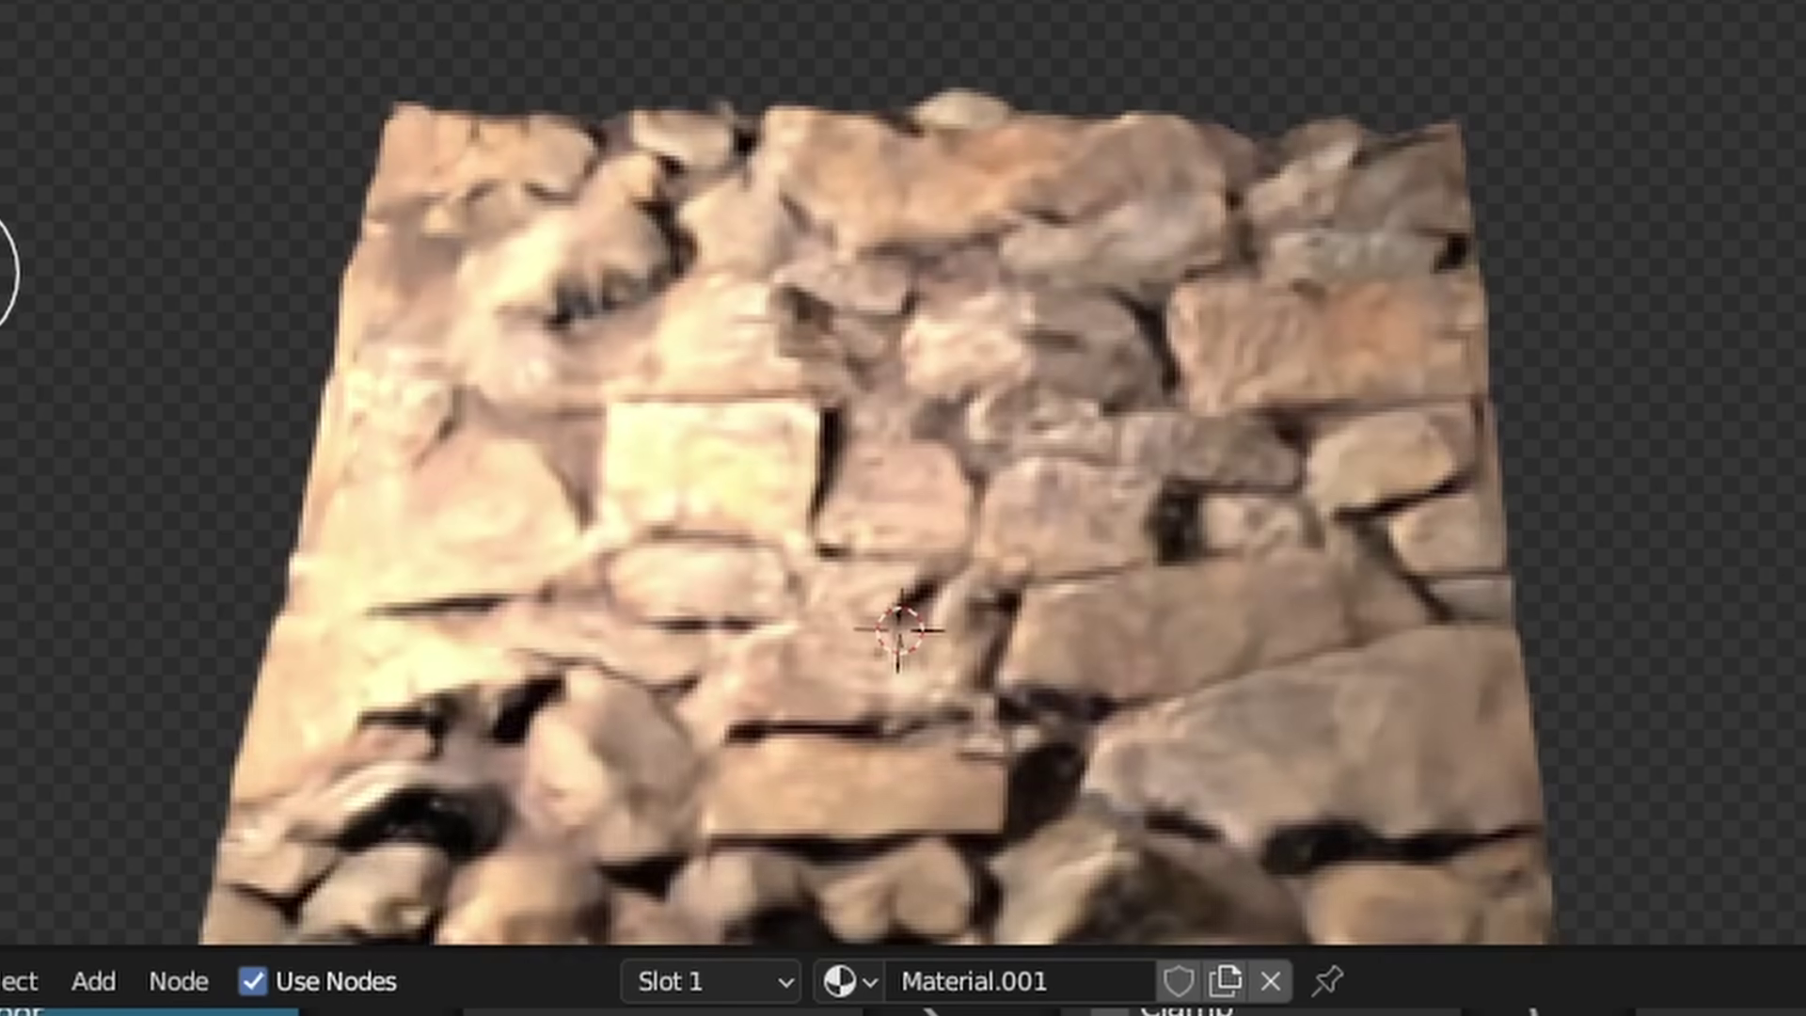
pyautogui.click(449, 316)
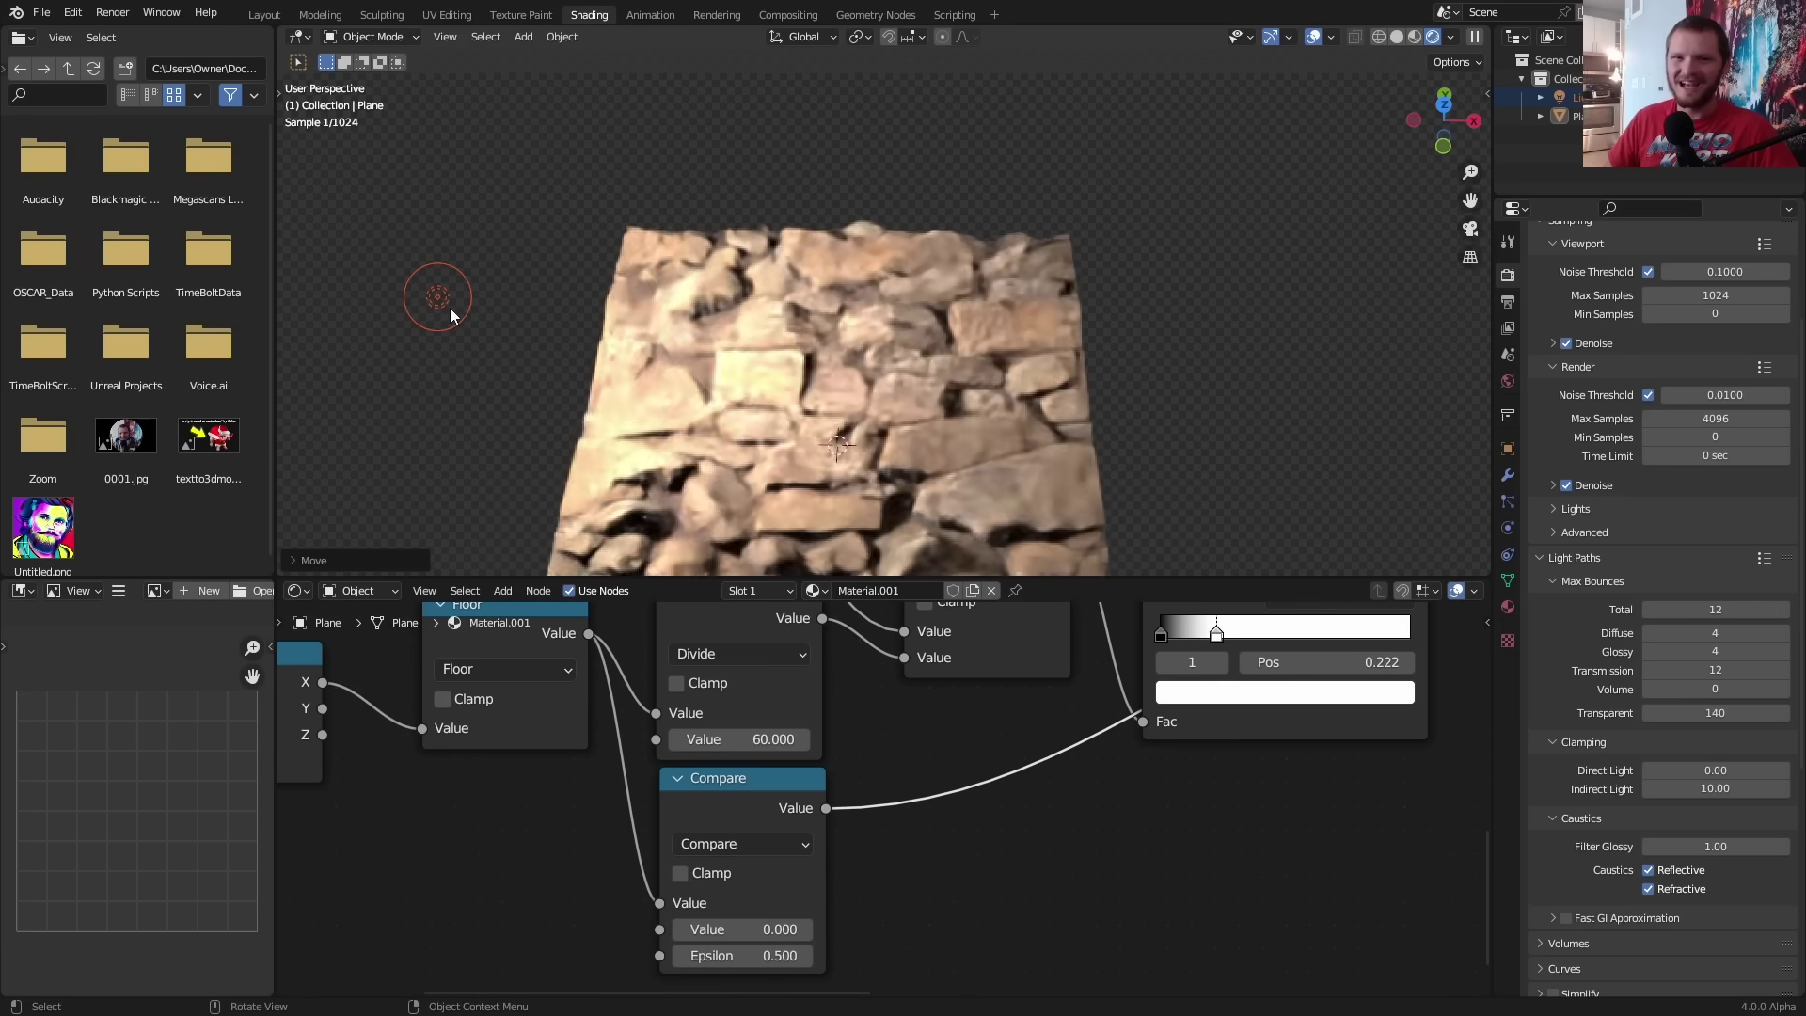
pyautogui.press('g')
pyautogui.click(1225, 286)
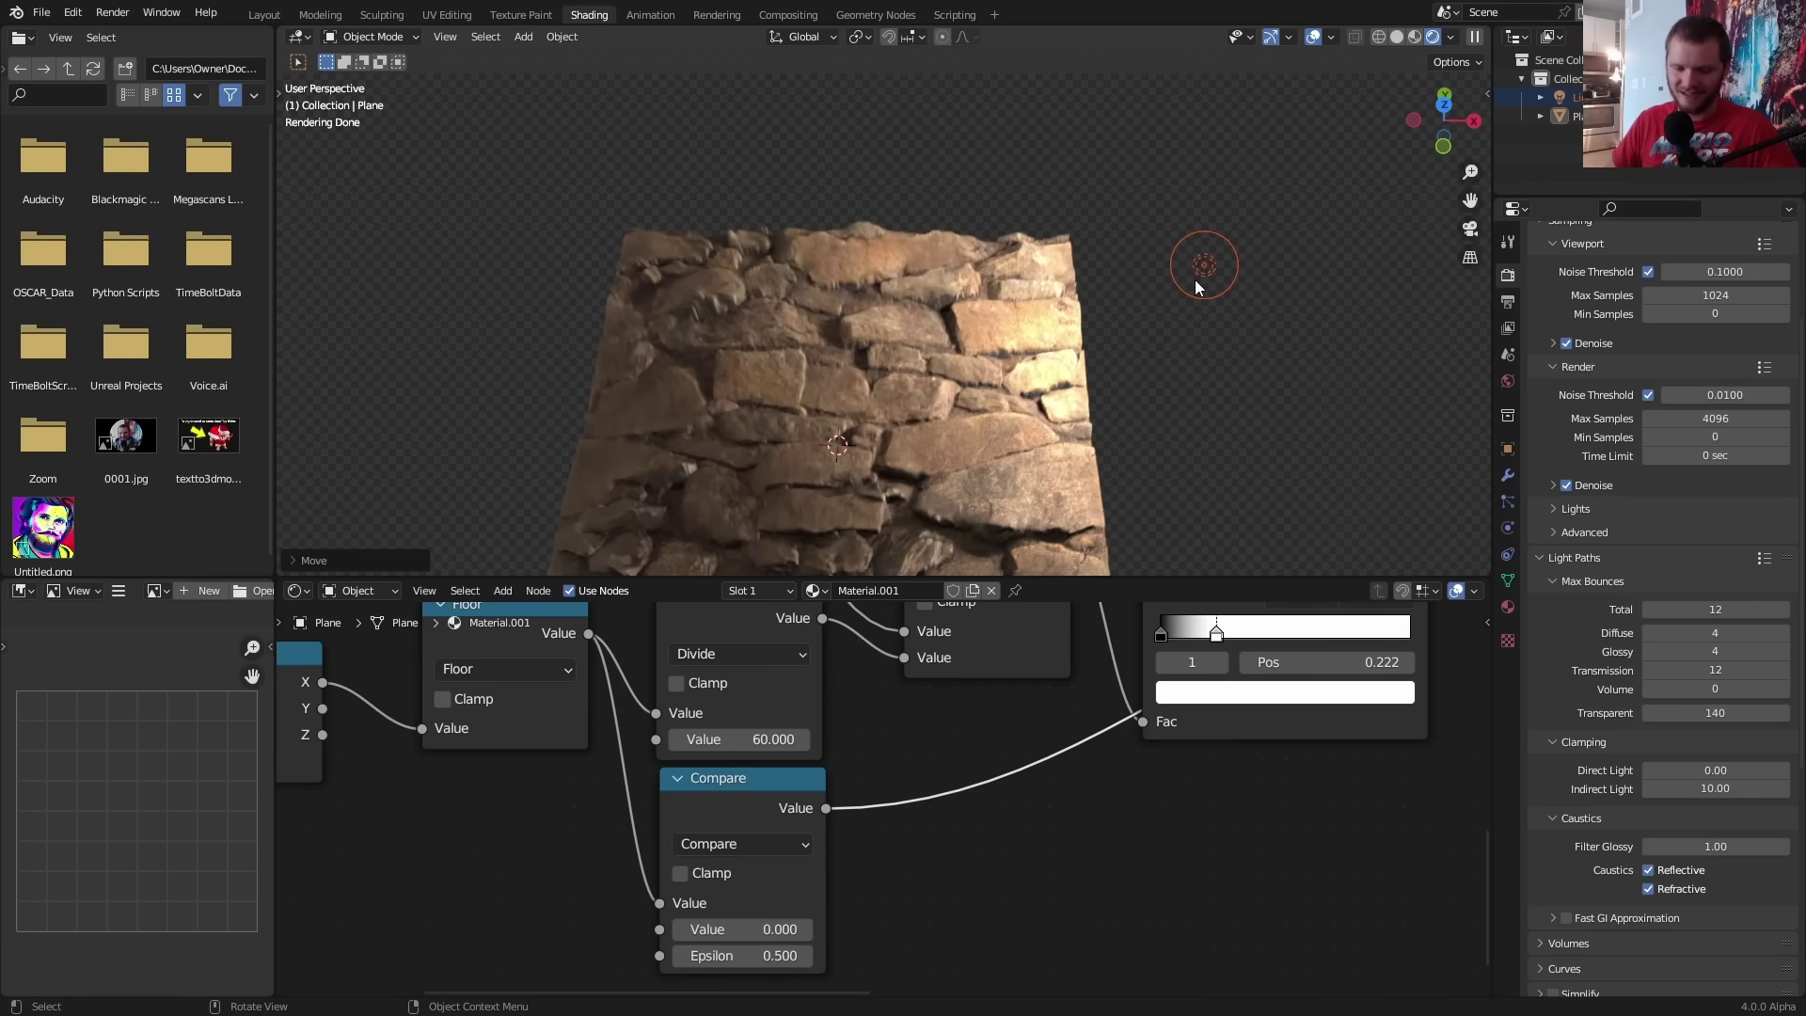
pyautogui.press('g')
pyautogui.click(1188, 285)
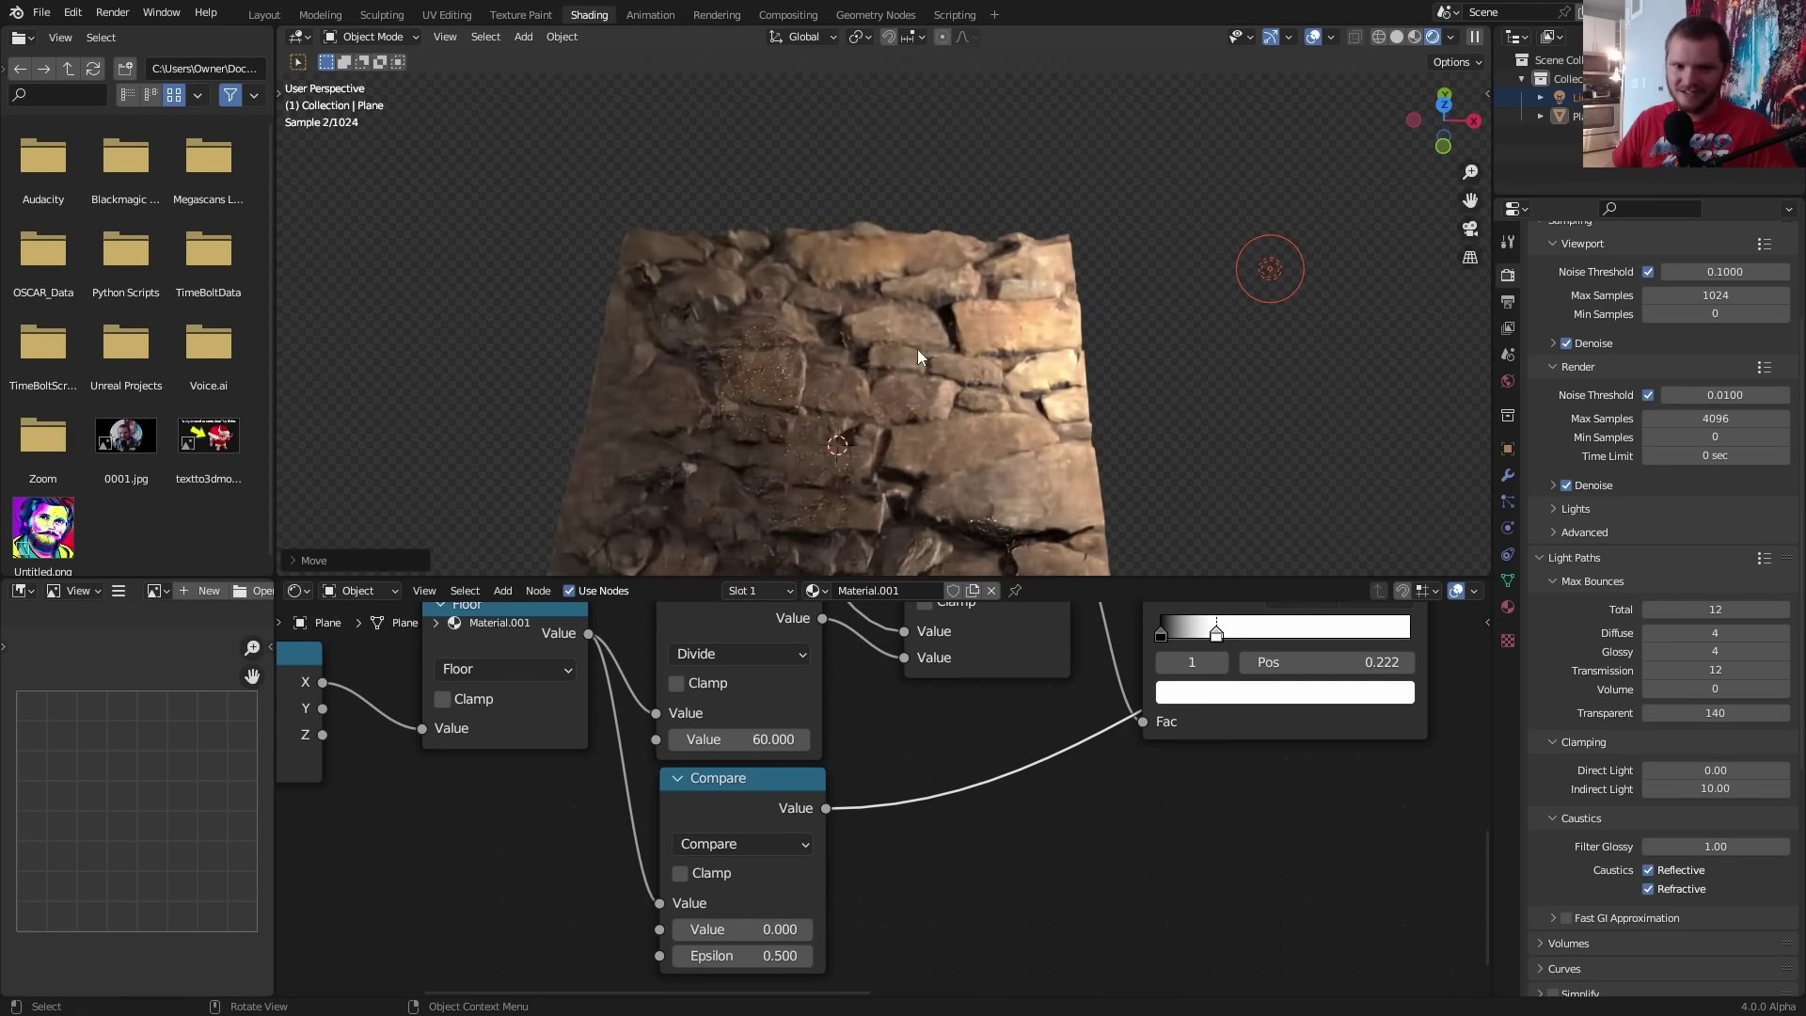
# Add evenly spaced loop cuts across the plane and switch to edge selection
pyautogui.moveTo(912, 346); pyautogui.dragTo(903, 451, button='middle')
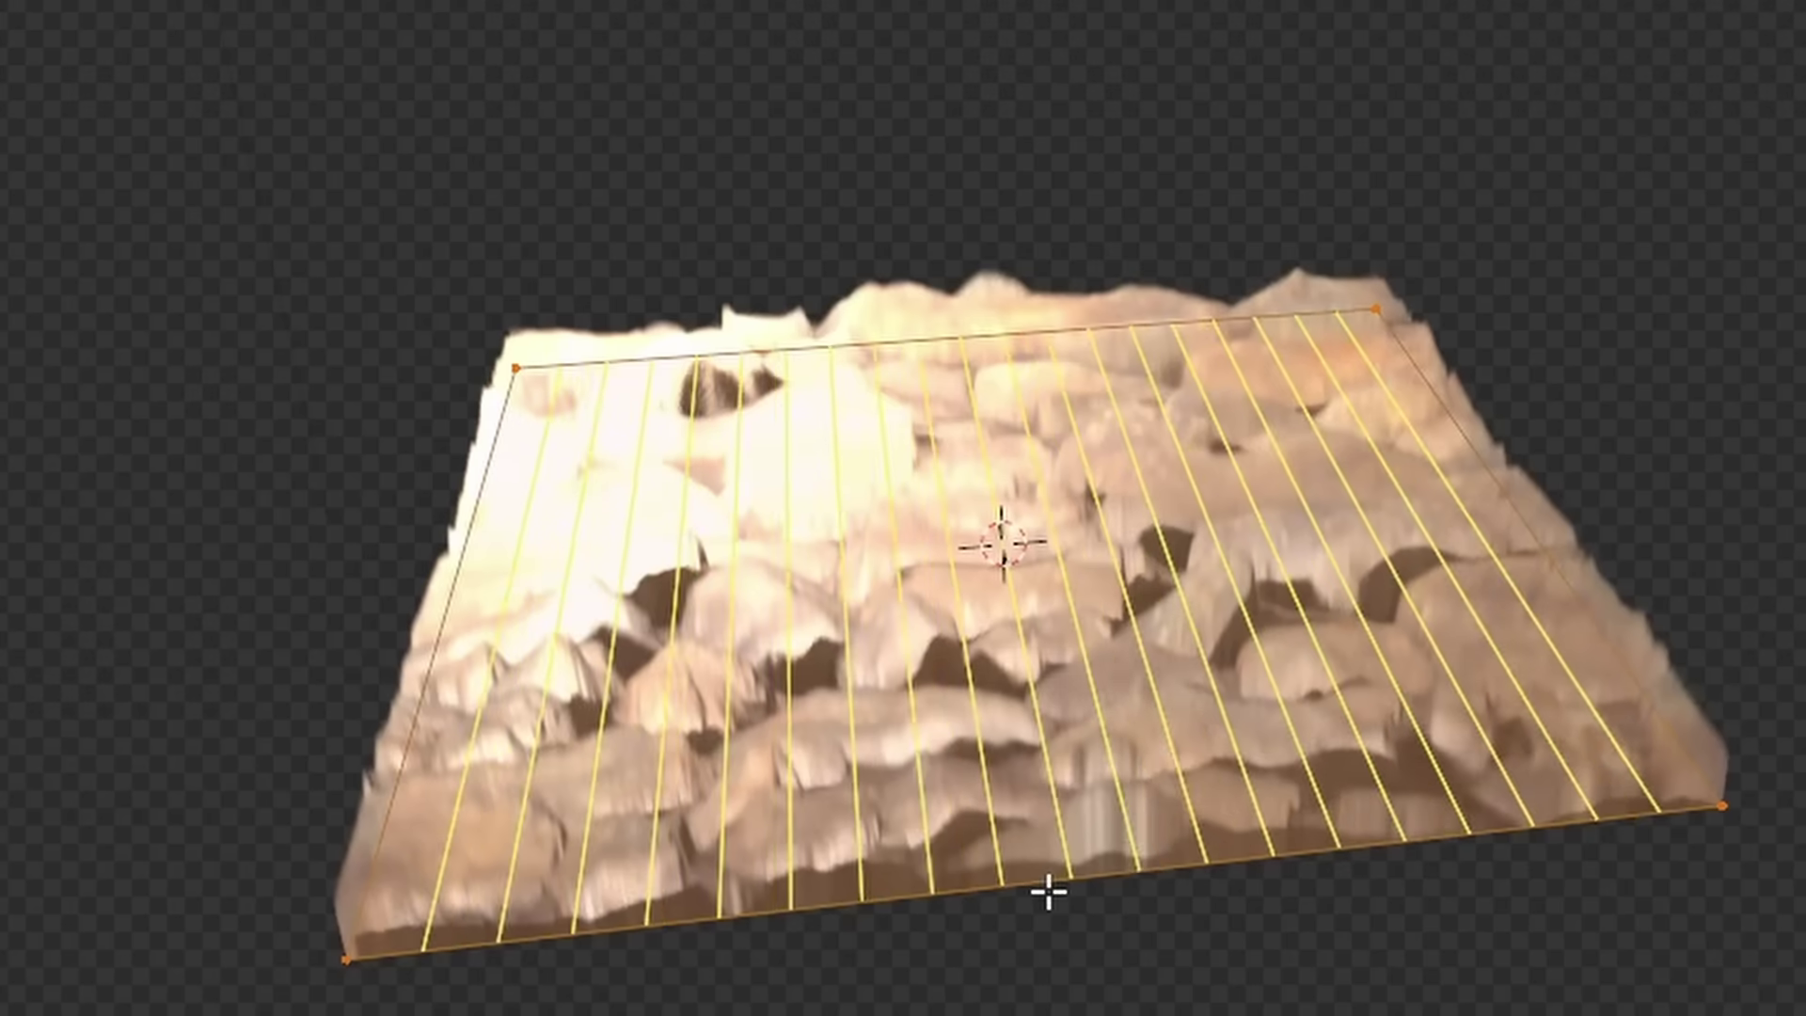
pyautogui.scroll(4, 1048, 892)
pyautogui.click(1049, 892)
pyautogui.rightClick(1049, 891)
pyautogui.press('2')
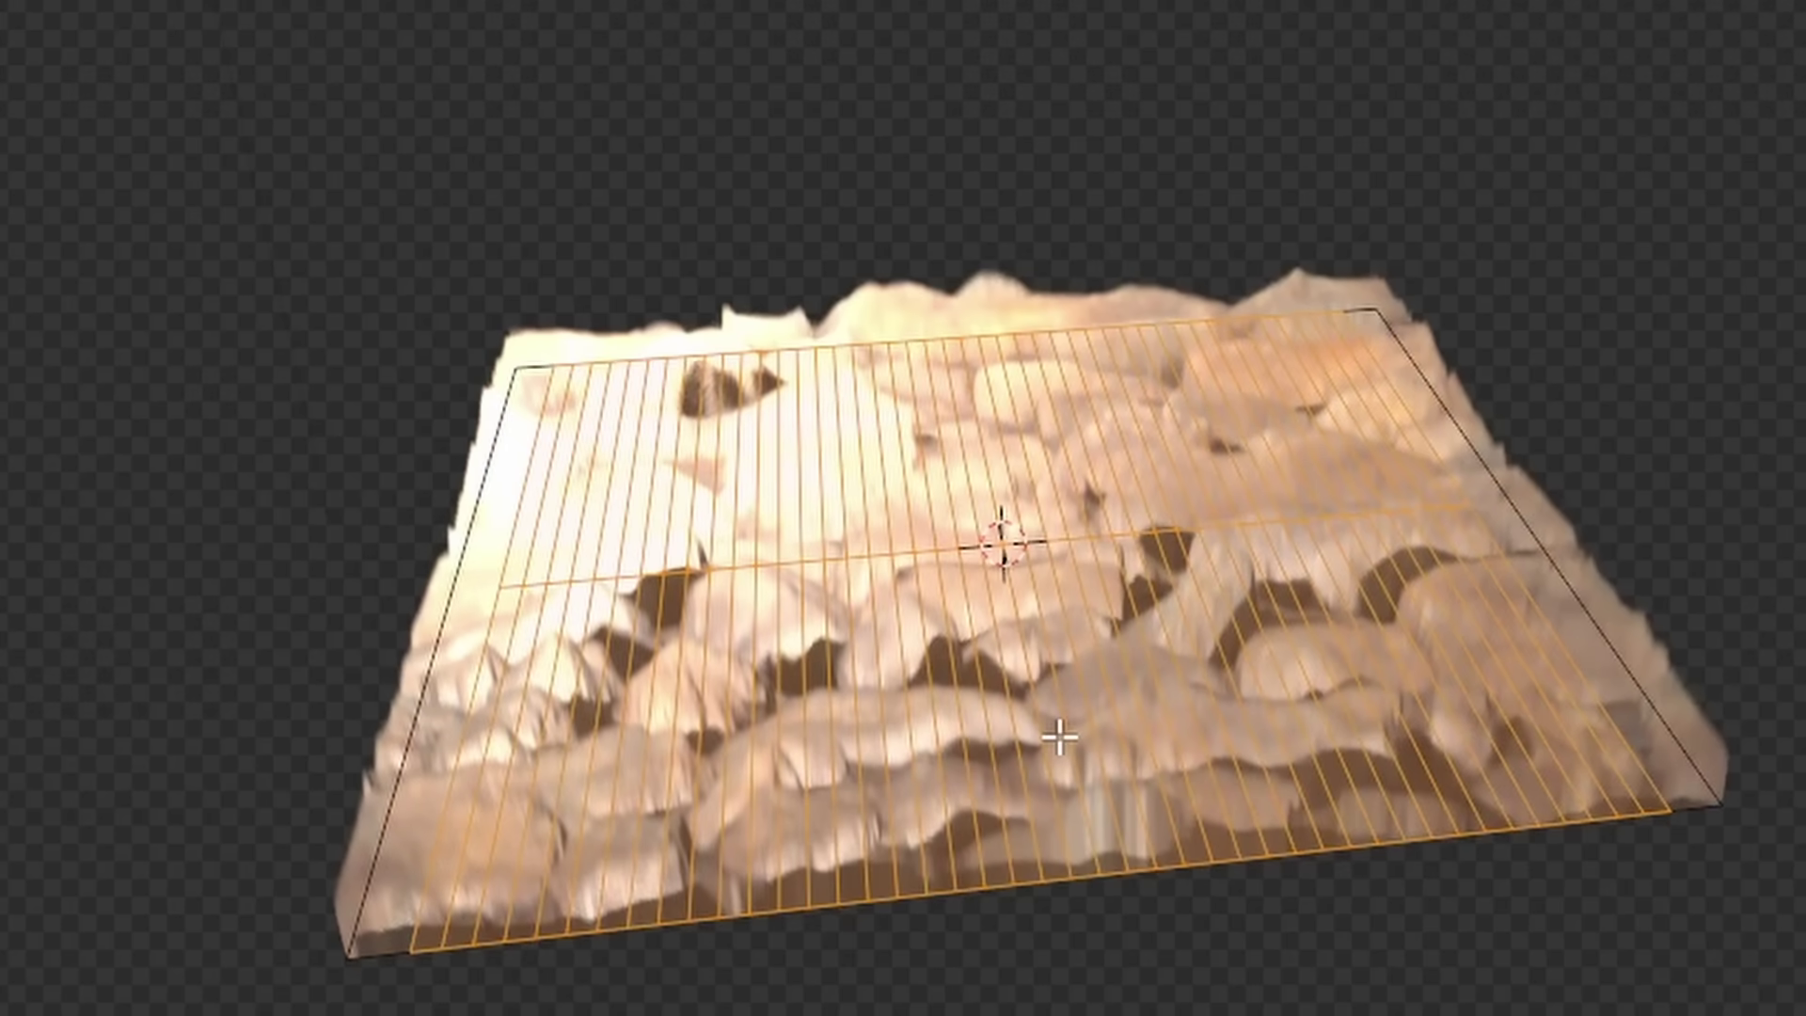
# Raise an edge at the middle of the plane along Z with proportional editing to form a smooth hump
pyautogui.click(1063, 737)
pyautogui.press('g')
pyautogui.press('z')
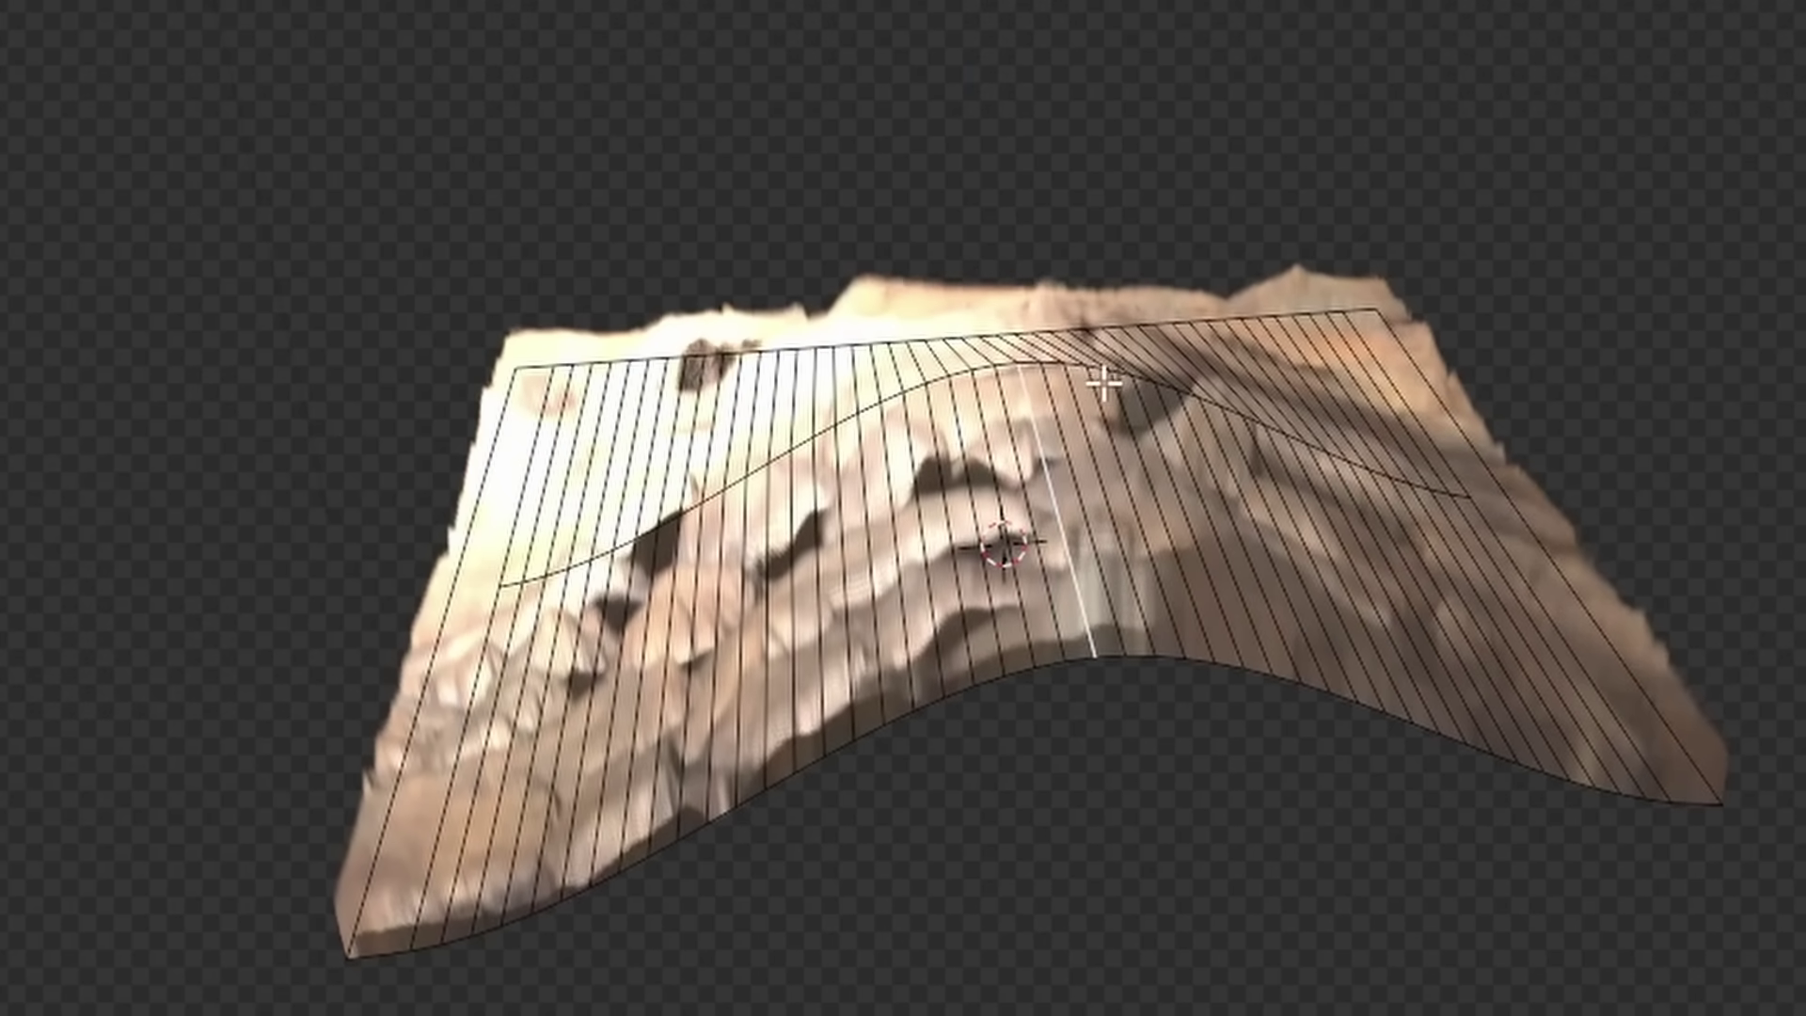
pyautogui.click(1132, 463)
pyautogui.scroll(5, 1132, 462)
pyautogui.moveTo(1132, 463); pyautogui.dragTo(903, 395, button='middle')
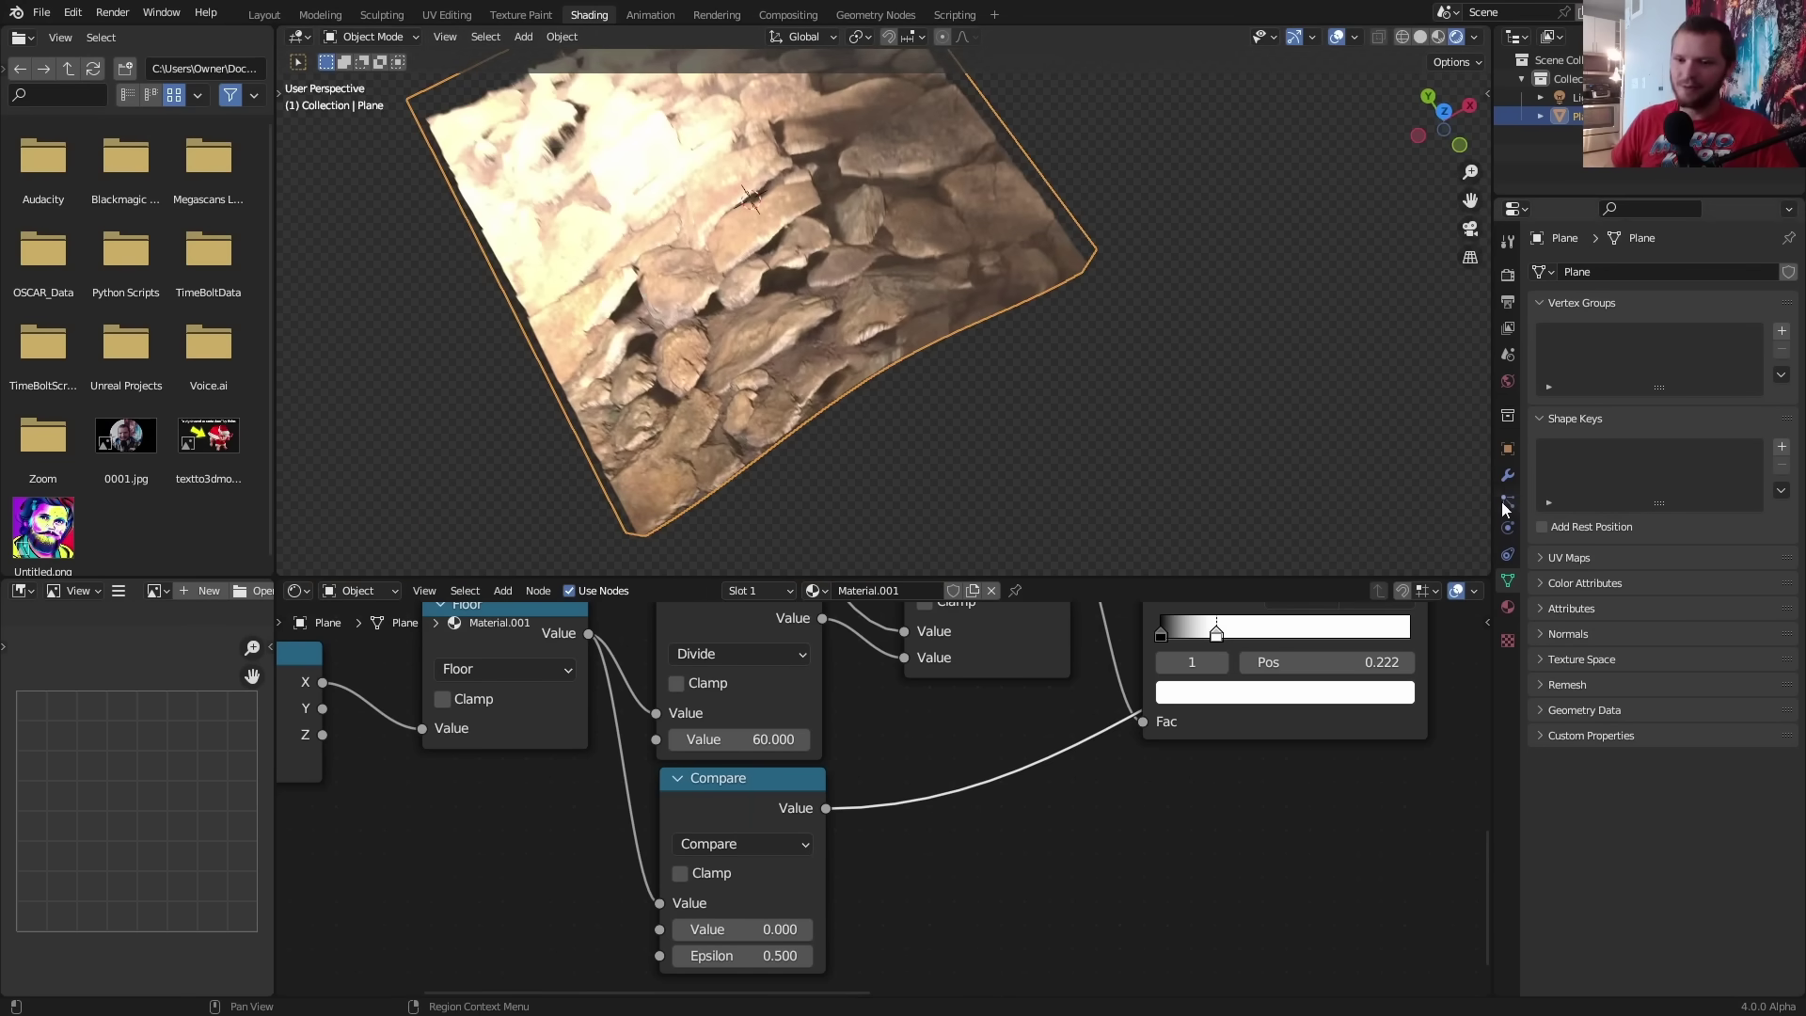
# Undo the proportional hump edit on the plane's mesh and return to Object Mode with the Array modifier settings shown
pyautogui.click(1508, 475)
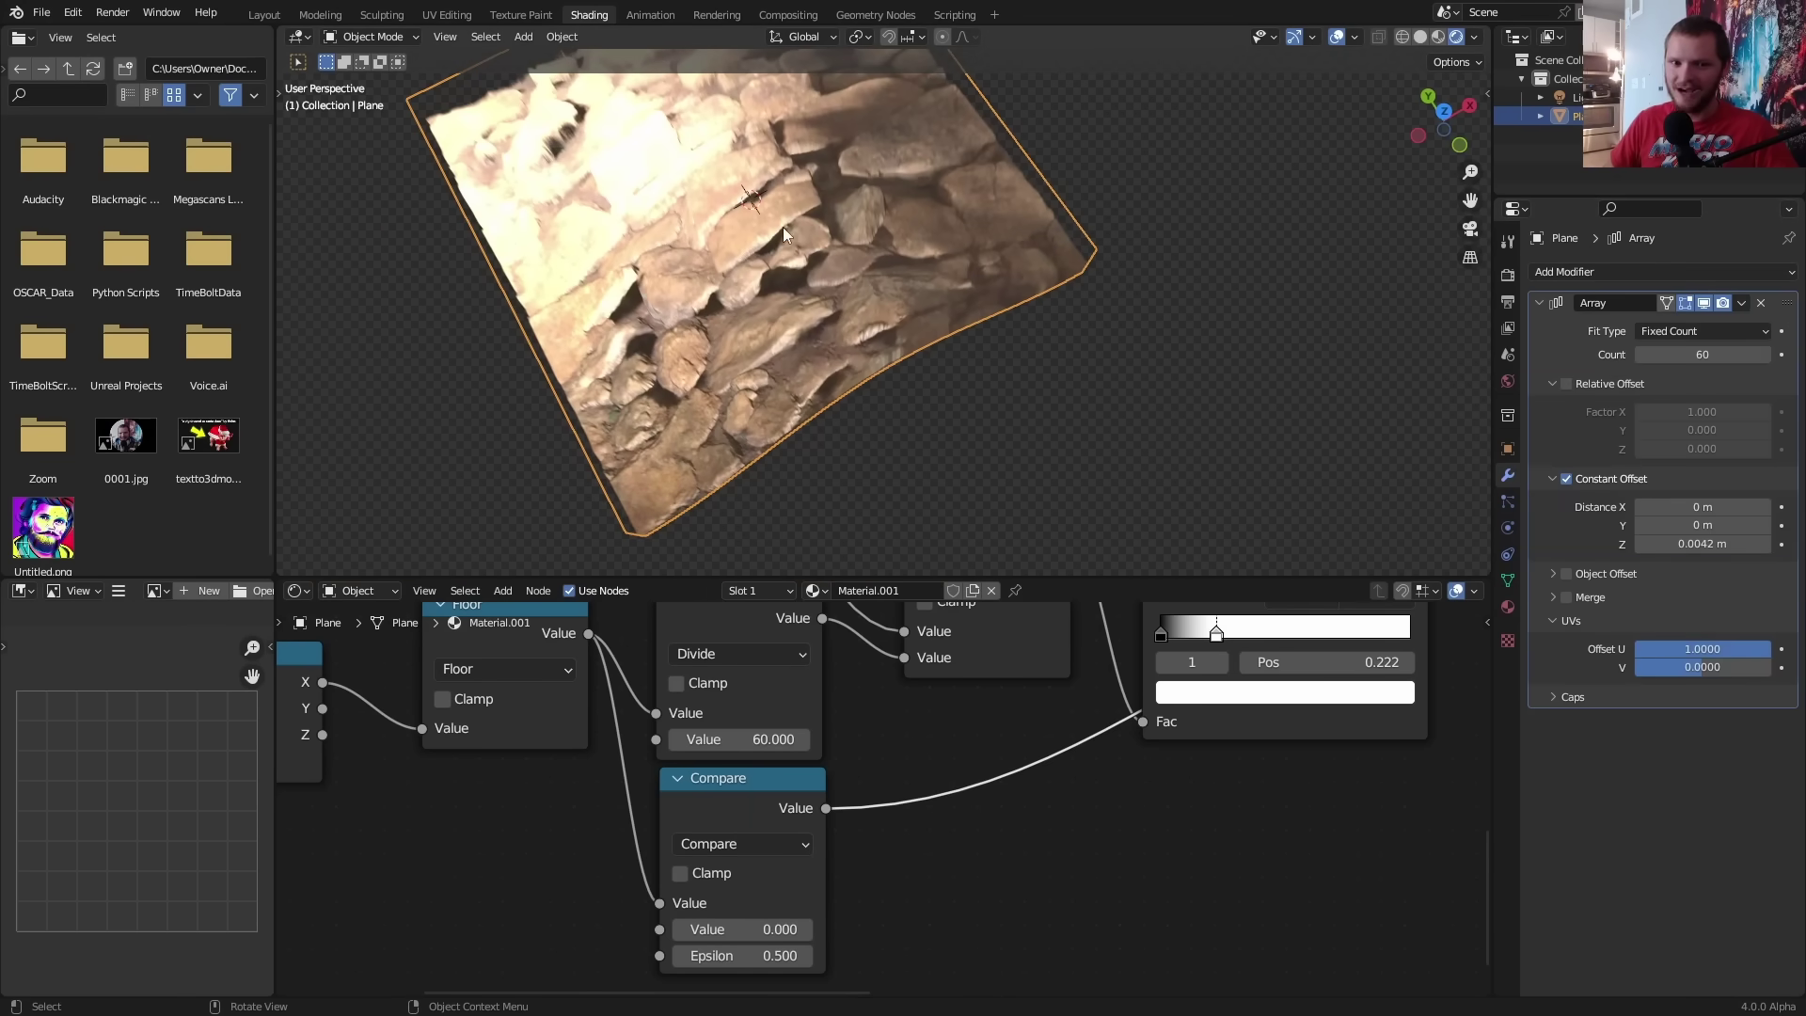
pyautogui.moveTo(783, 227); pyautogui.dragTo(824, 253, button='middle')
pyautogui.press('Tab')
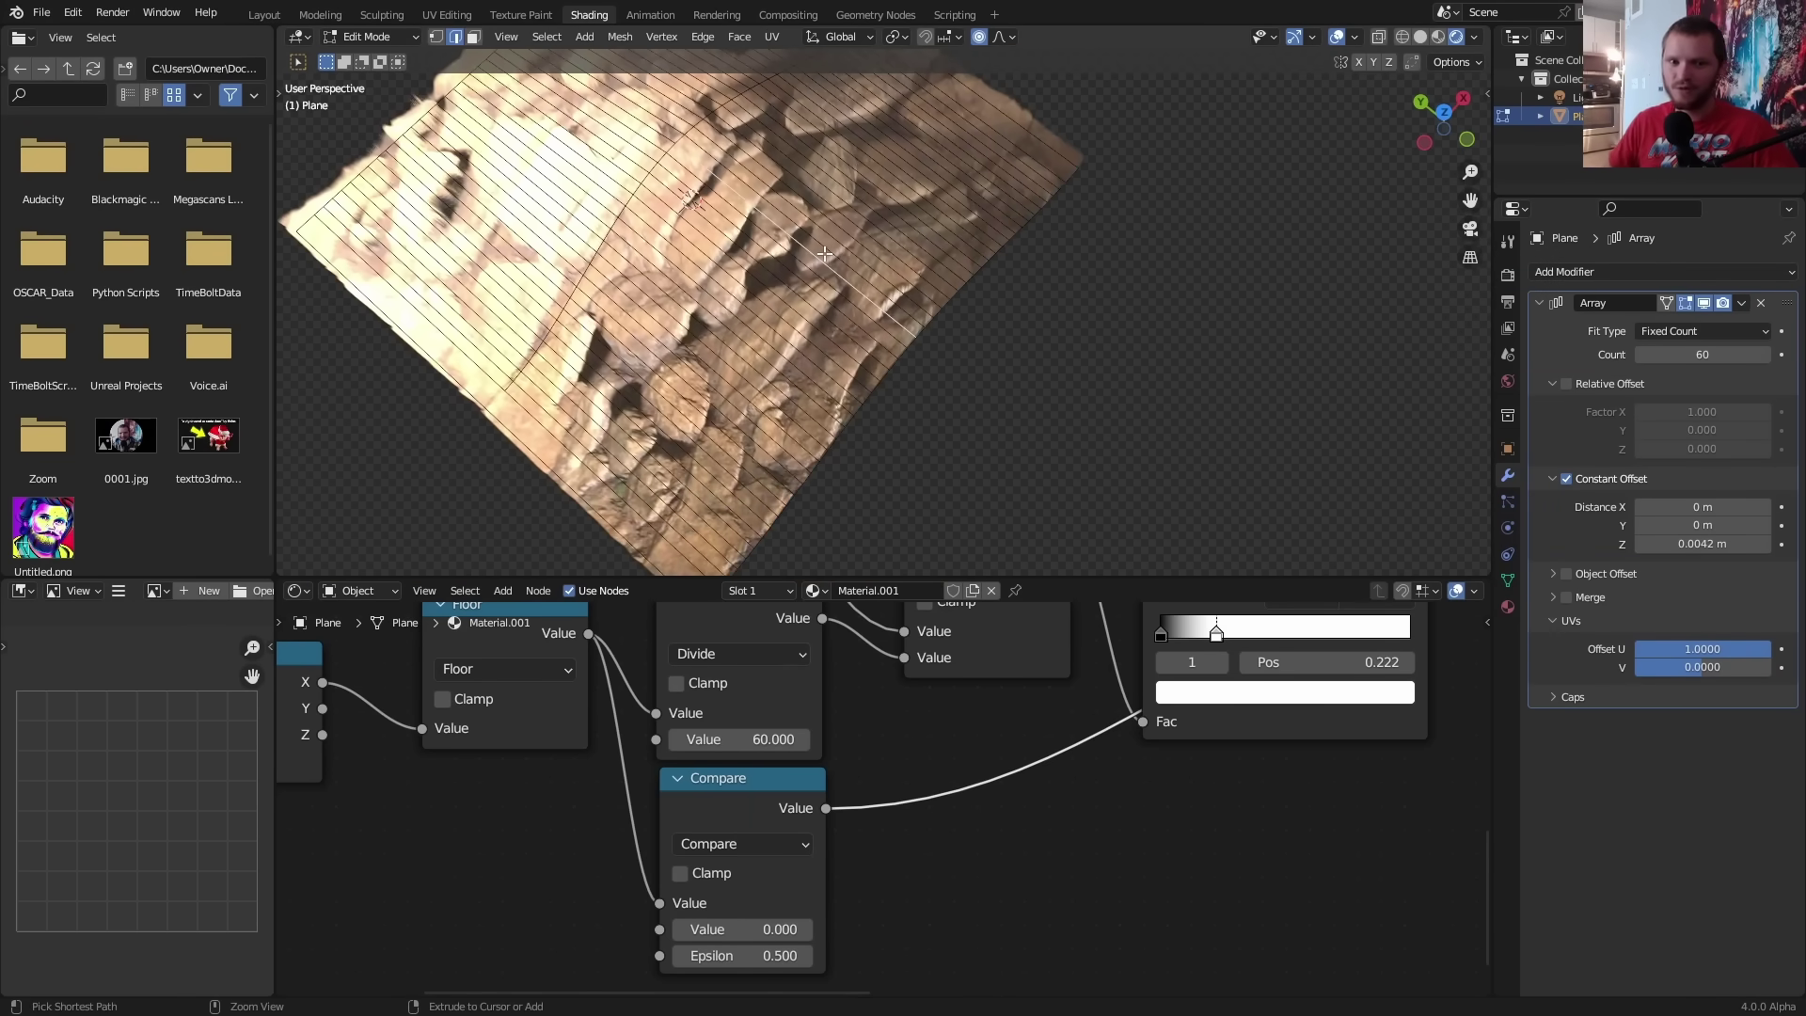
pyautogui.hotkey('ctrl', 'z')
pyautogui.press('Tab')
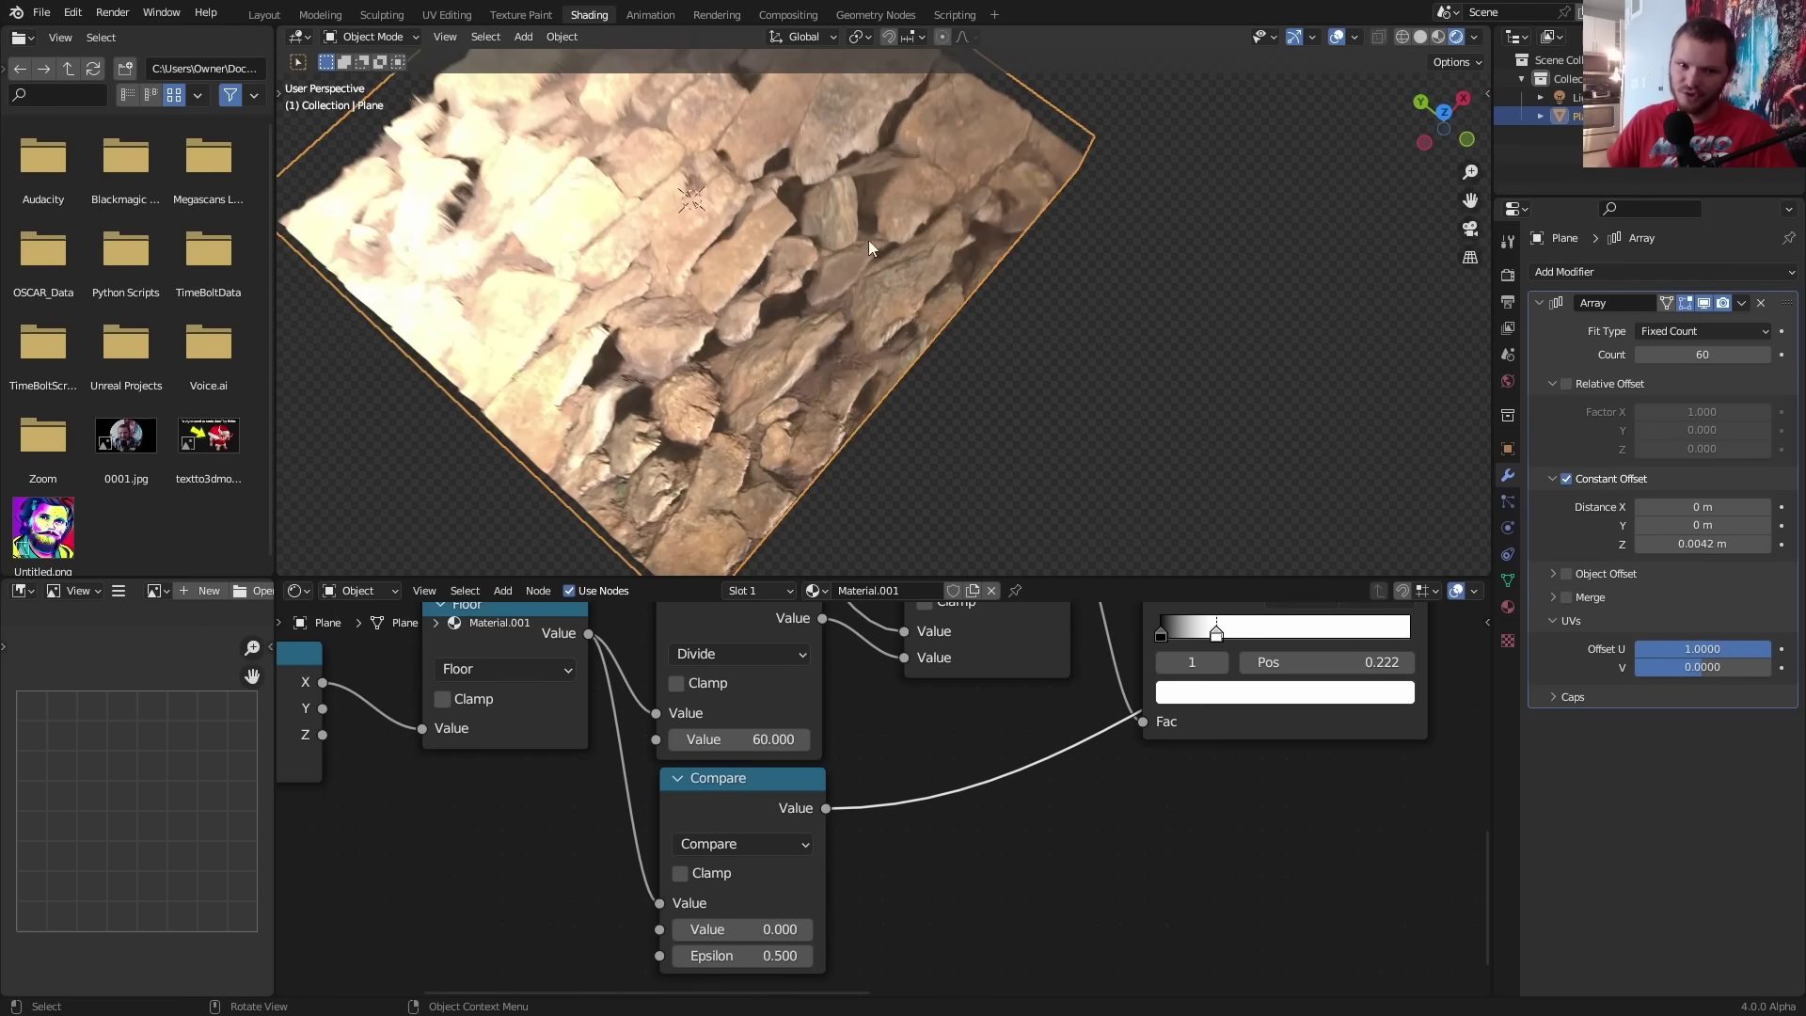
pyautogui.moveTo(867, 240); pyautogui.dragTo(1033, 314, button='middle')
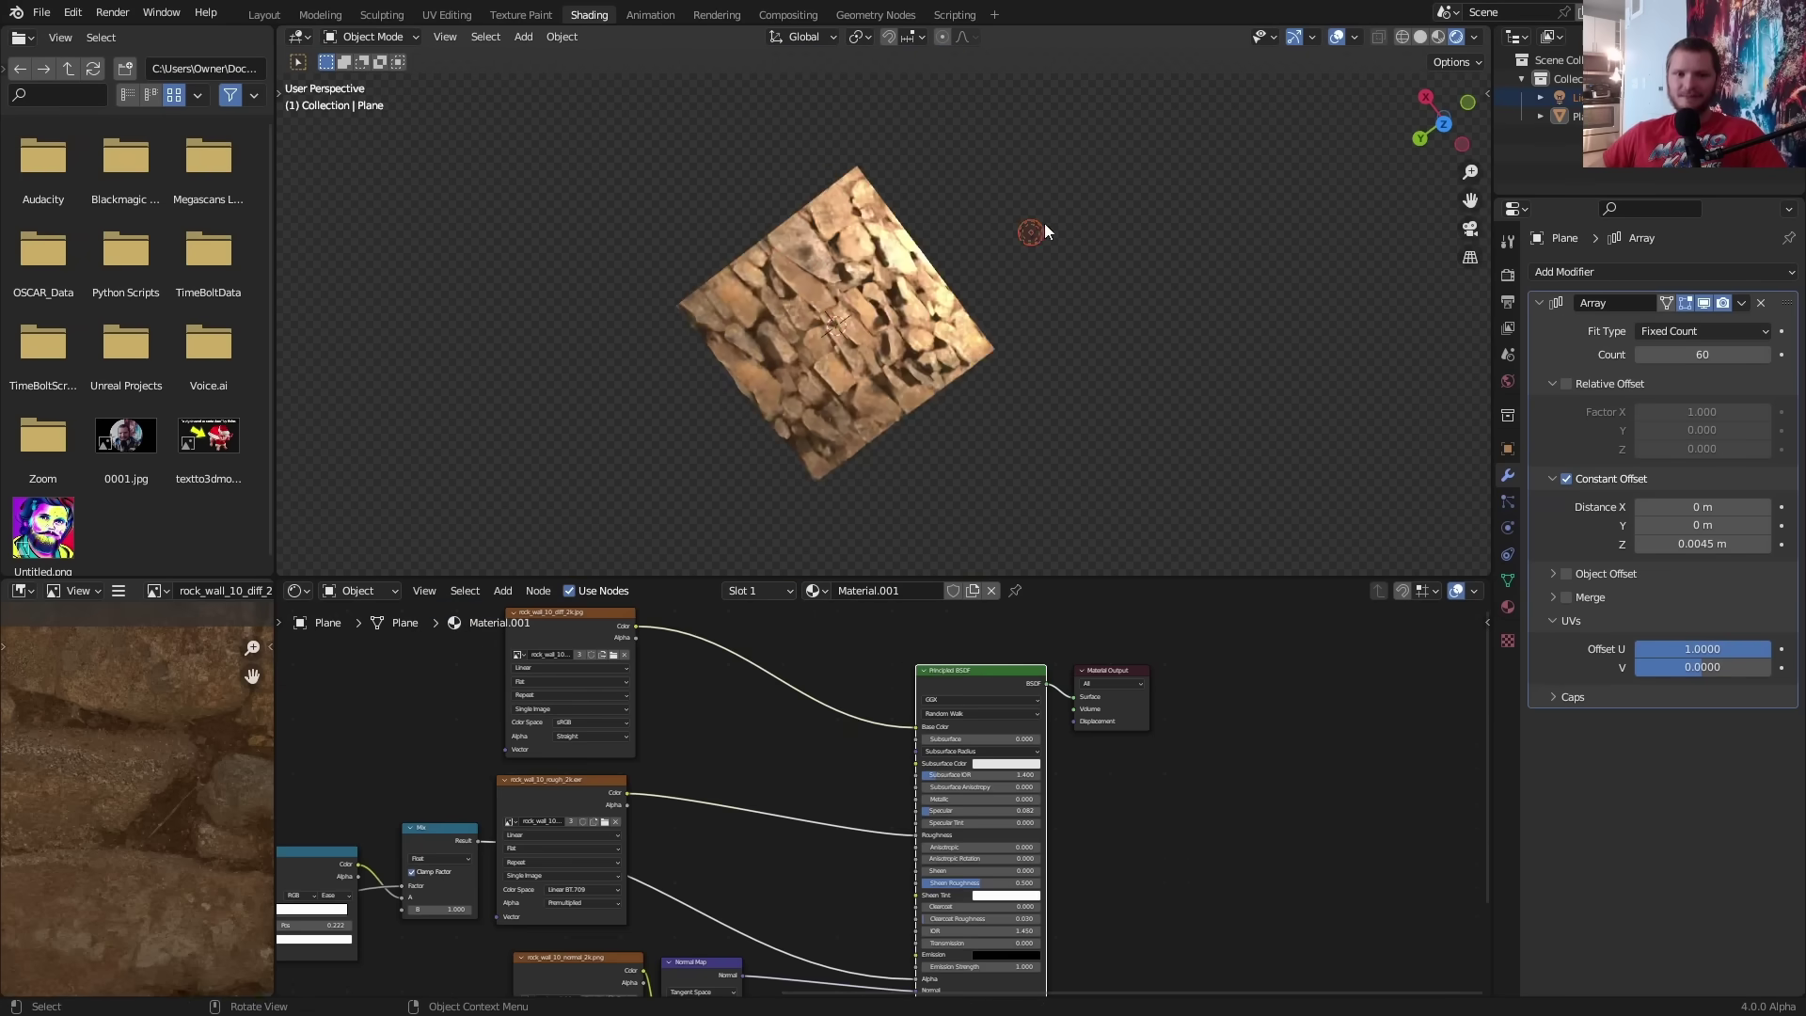
# Move the light across the layered rock wall, select the wall plane and view it from another angle
pyautogui.press('g')
pyautogui.click(798, 336)
pyautogui.click(798, 337)
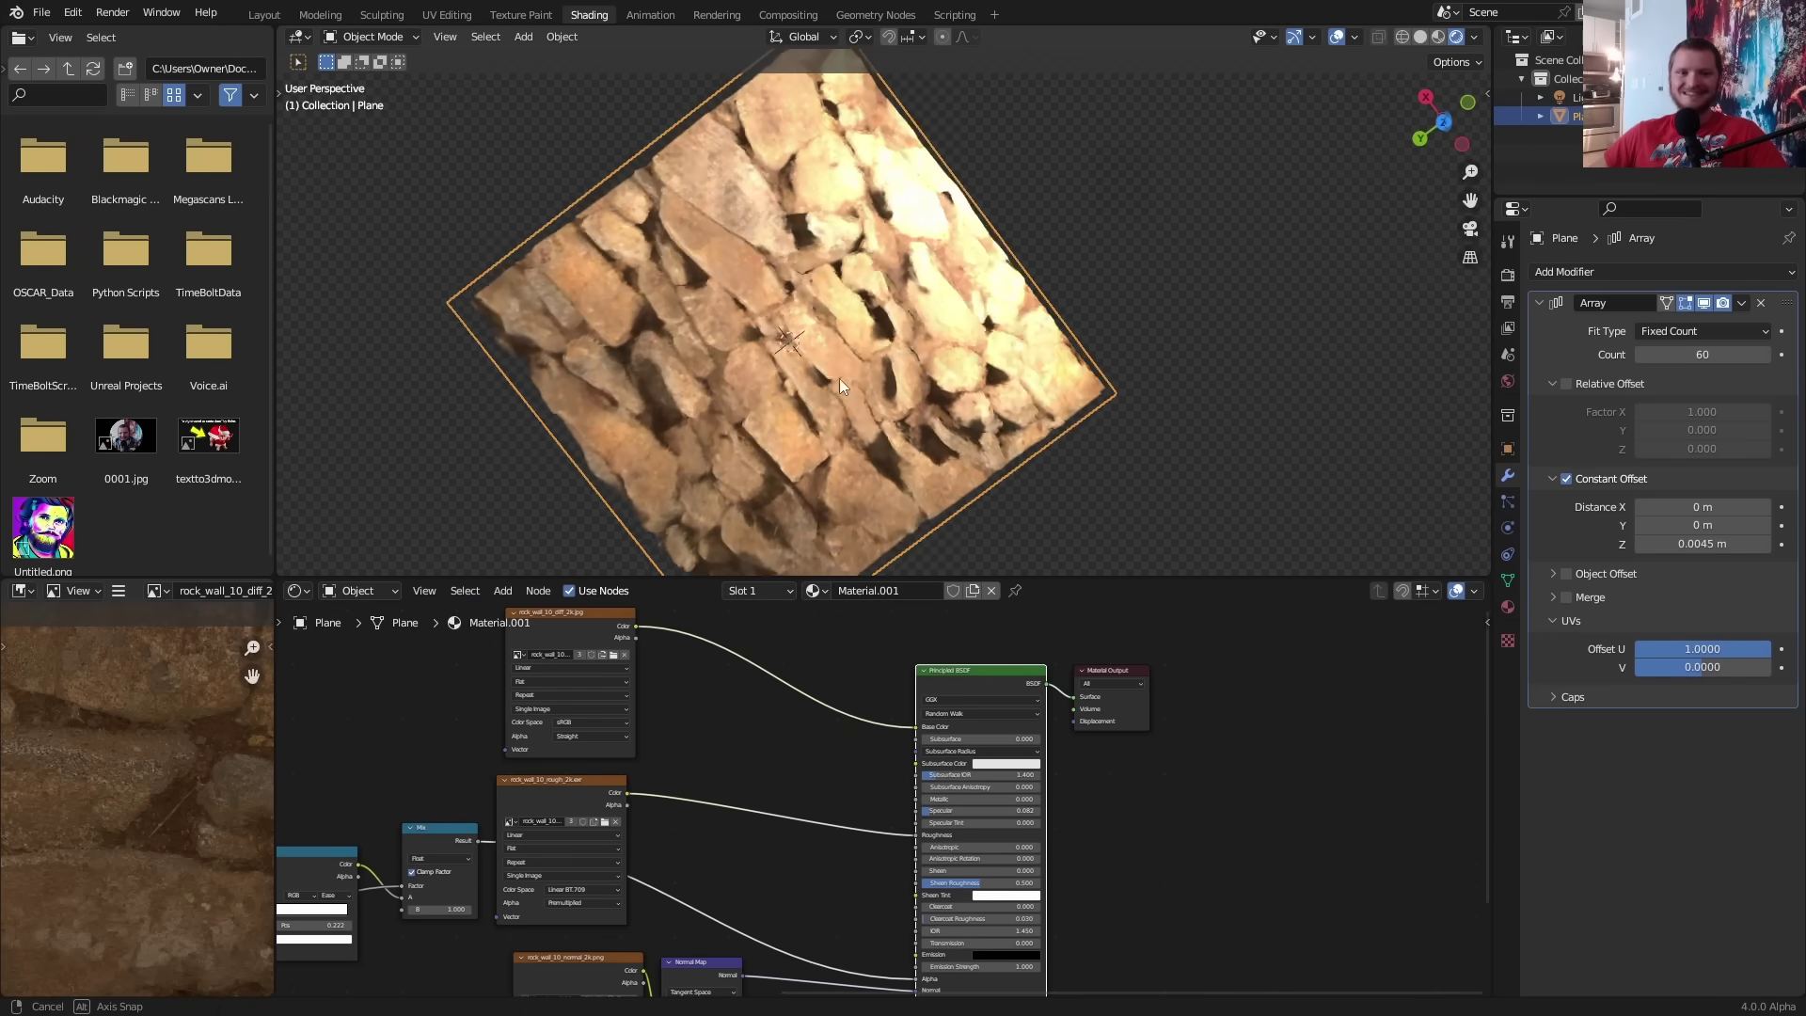
pyautogui.moveTo(839, 378); pyautogui.dragTo(900, 163, button='middle')
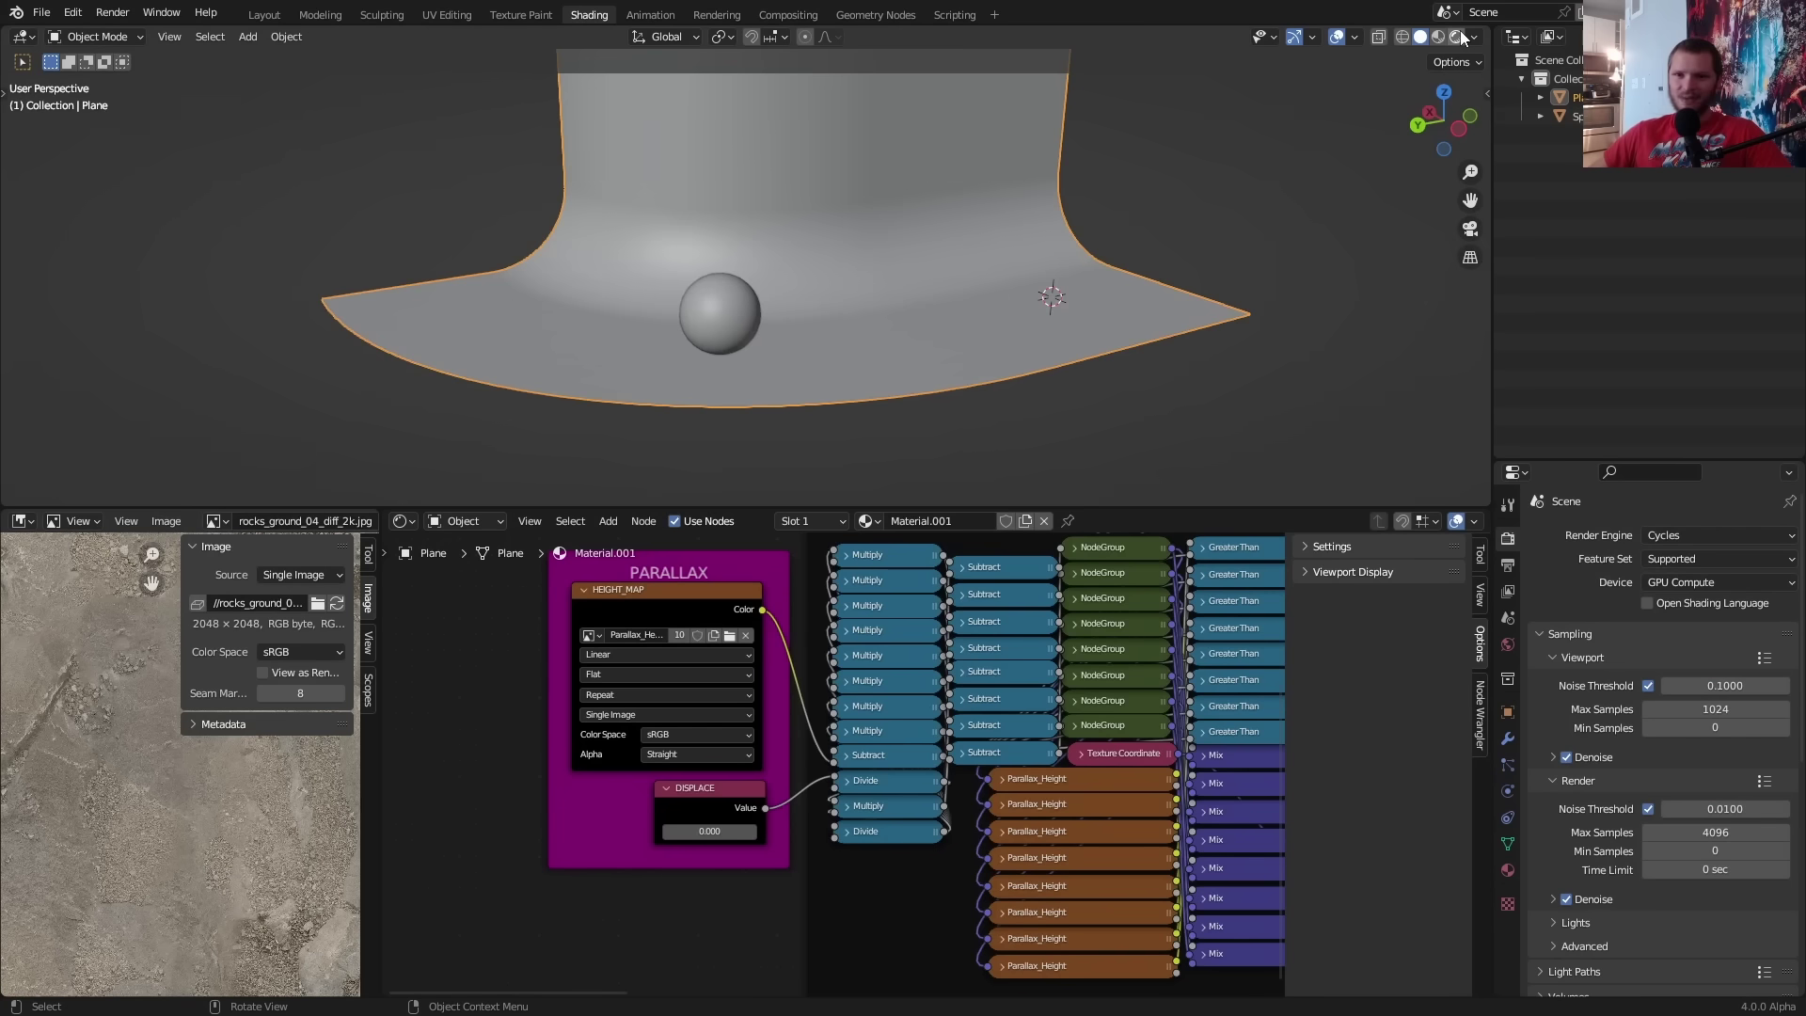
# Render the curved parallax ground plane in the viewport and examine its surface around the sphere, briefly checking its mesh in Edit Mode
pyautogui.click(1433, 36)
pyautogui.moveTo(933, 254); pyautogui.dragTo(827, 246, button='middle')
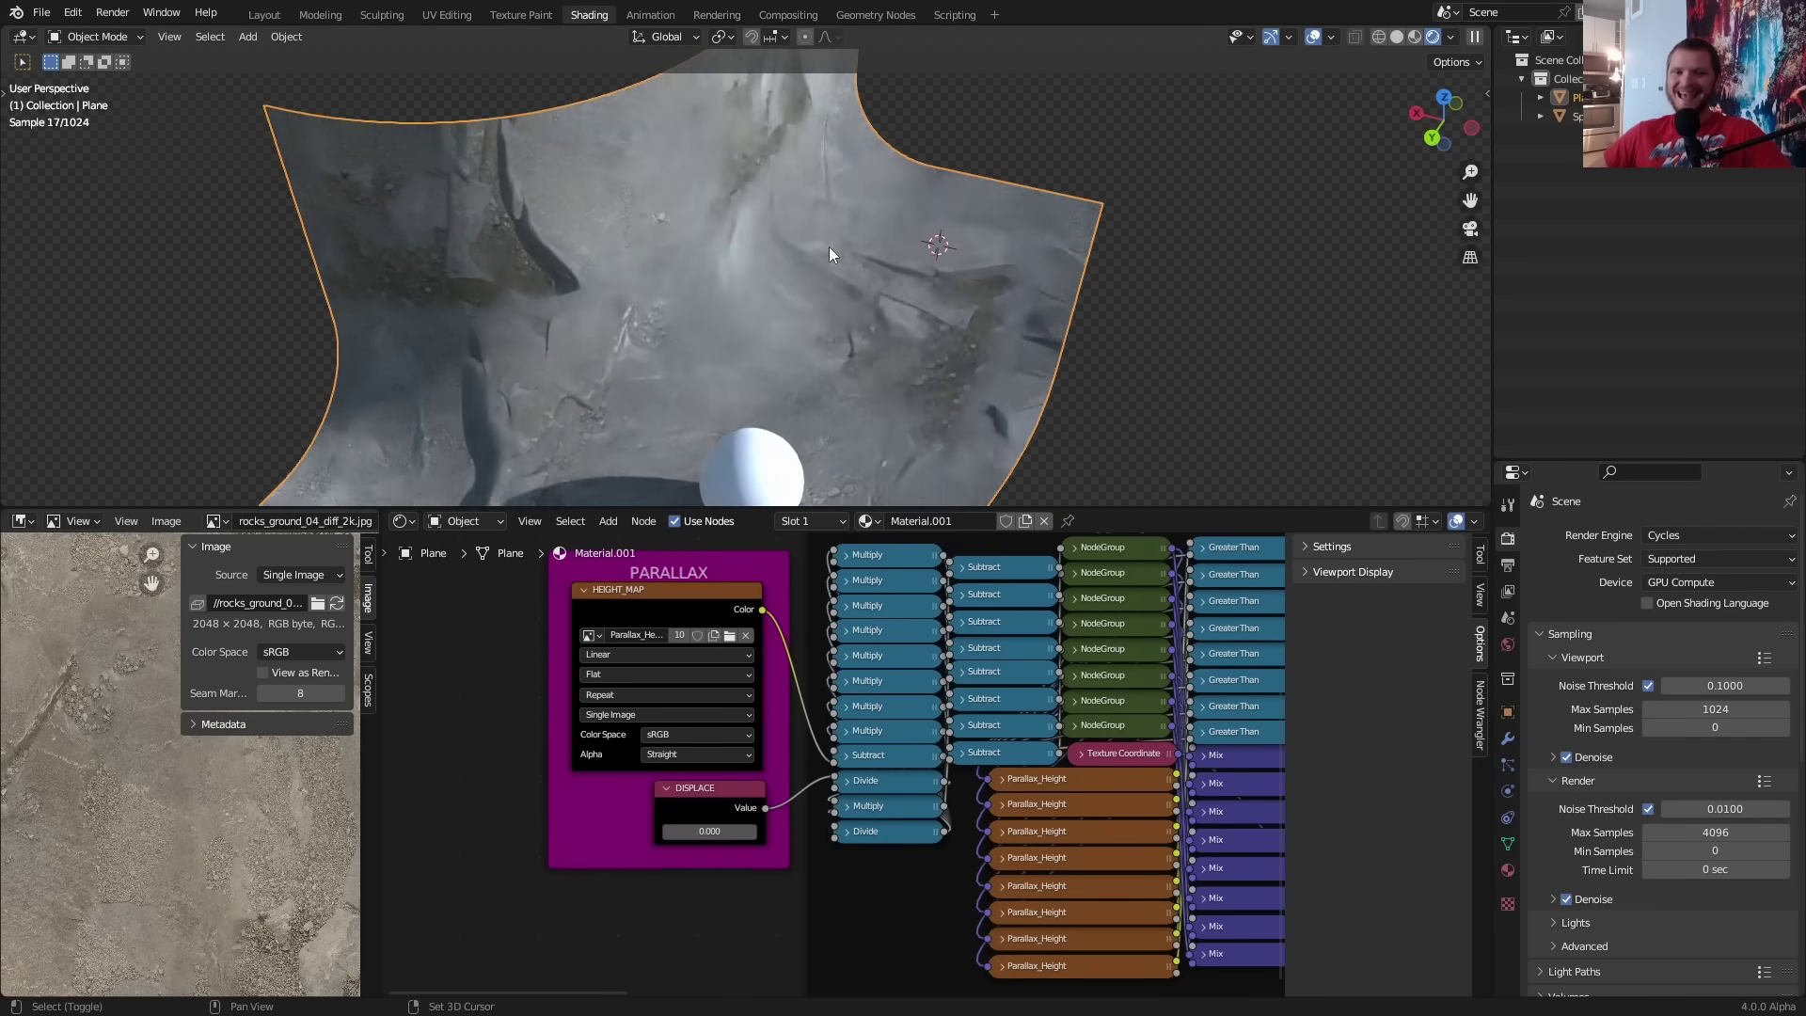
pyautogui.press('Tab')
pyautogui.moveTo(948, 193); pyautogui.dragTo(739, 310, button='middle')
pyautogui.press('Tab')
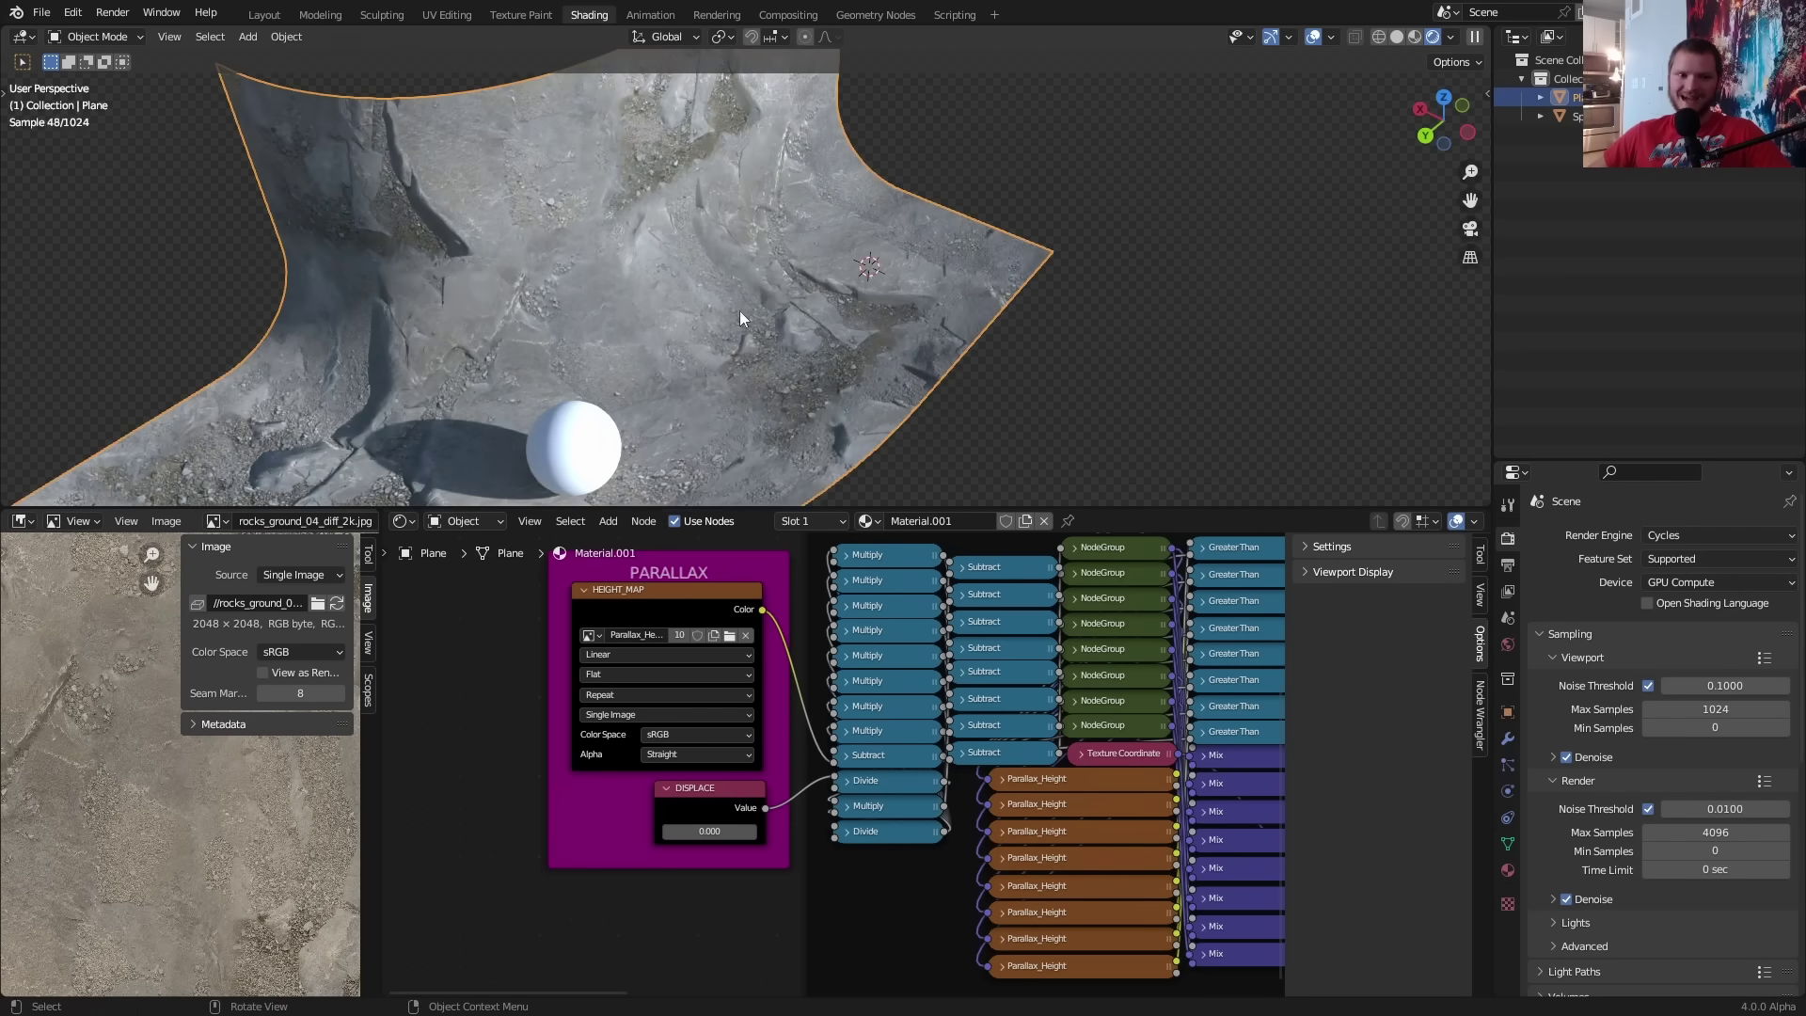
pyautogui.moveTo(552, 729); pyautogui.dragTo(996, 668, button='middle')
pyautogui.moveTo(988, 160); pyautogui.dragTo(824, 436, button='middle')
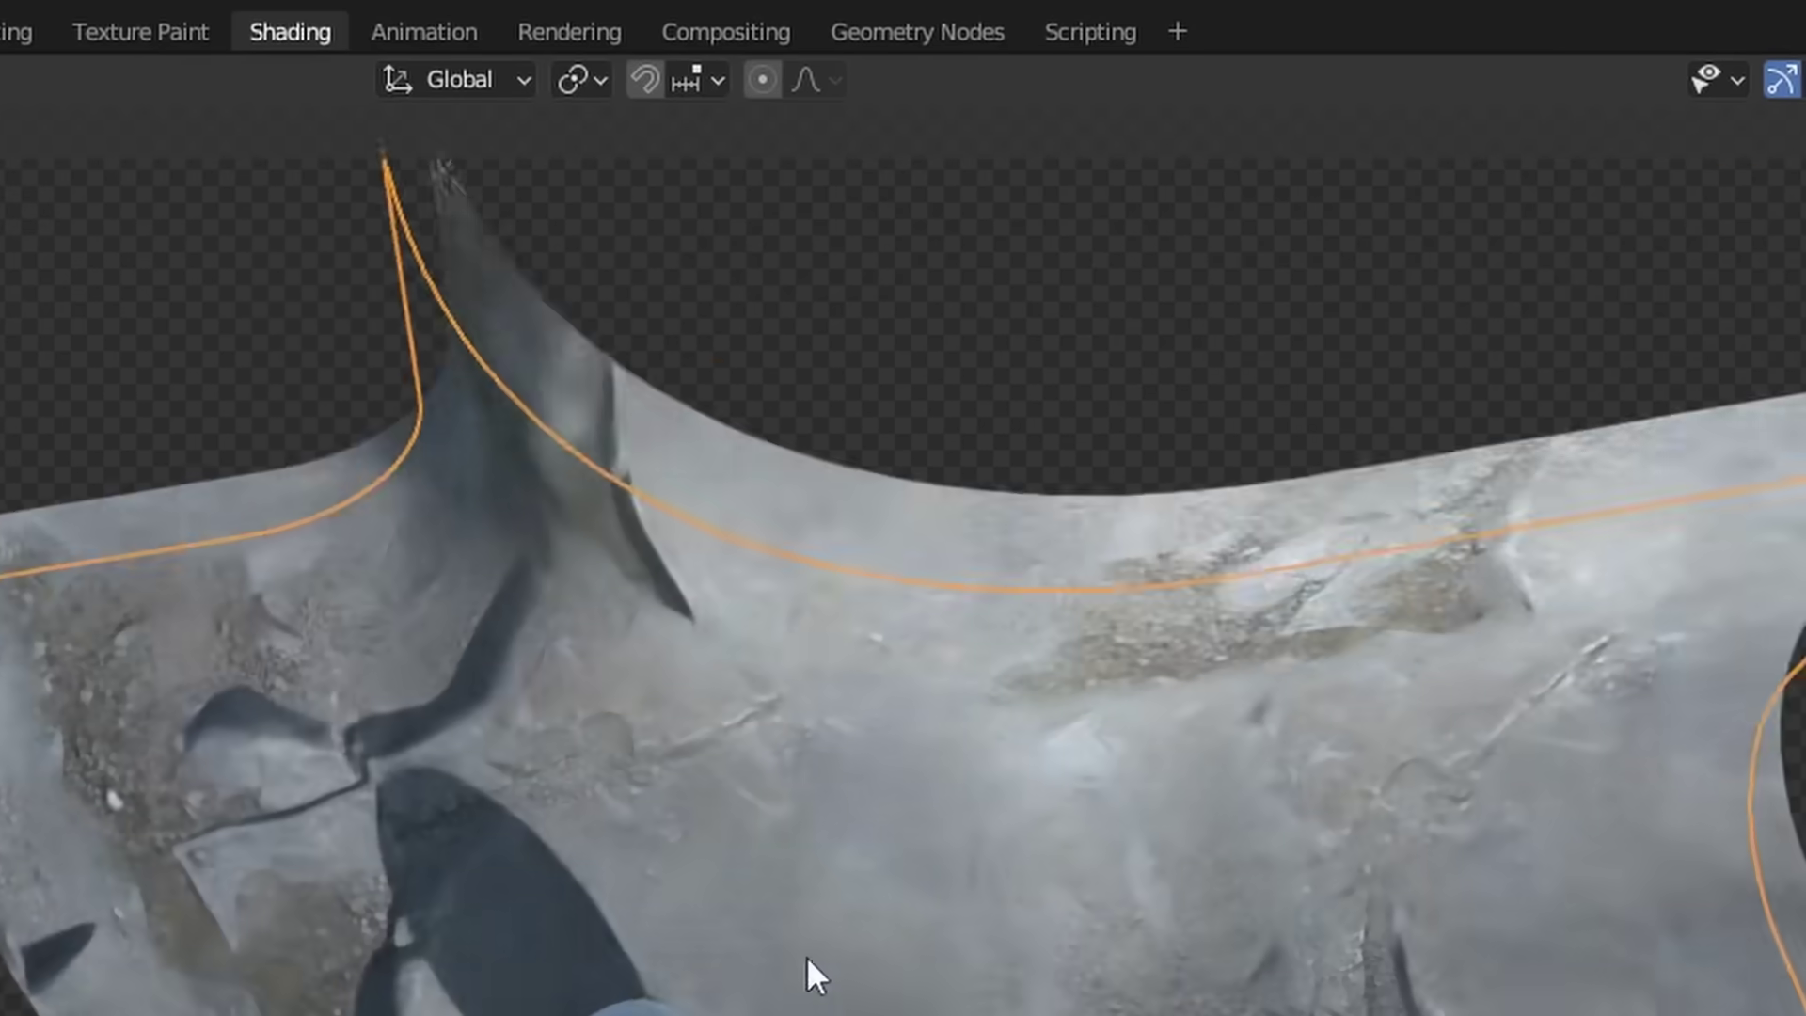
pyautogui.moveTo(807, 959); pyautogui.dragTo(1072, 739, button='middle')
pyautogui.keyDown('shift'); pyautogui.moveTo(974, 867); pyautogui.dragTo(782, 596, button='middle'); pyautogui.keyUp('shift')
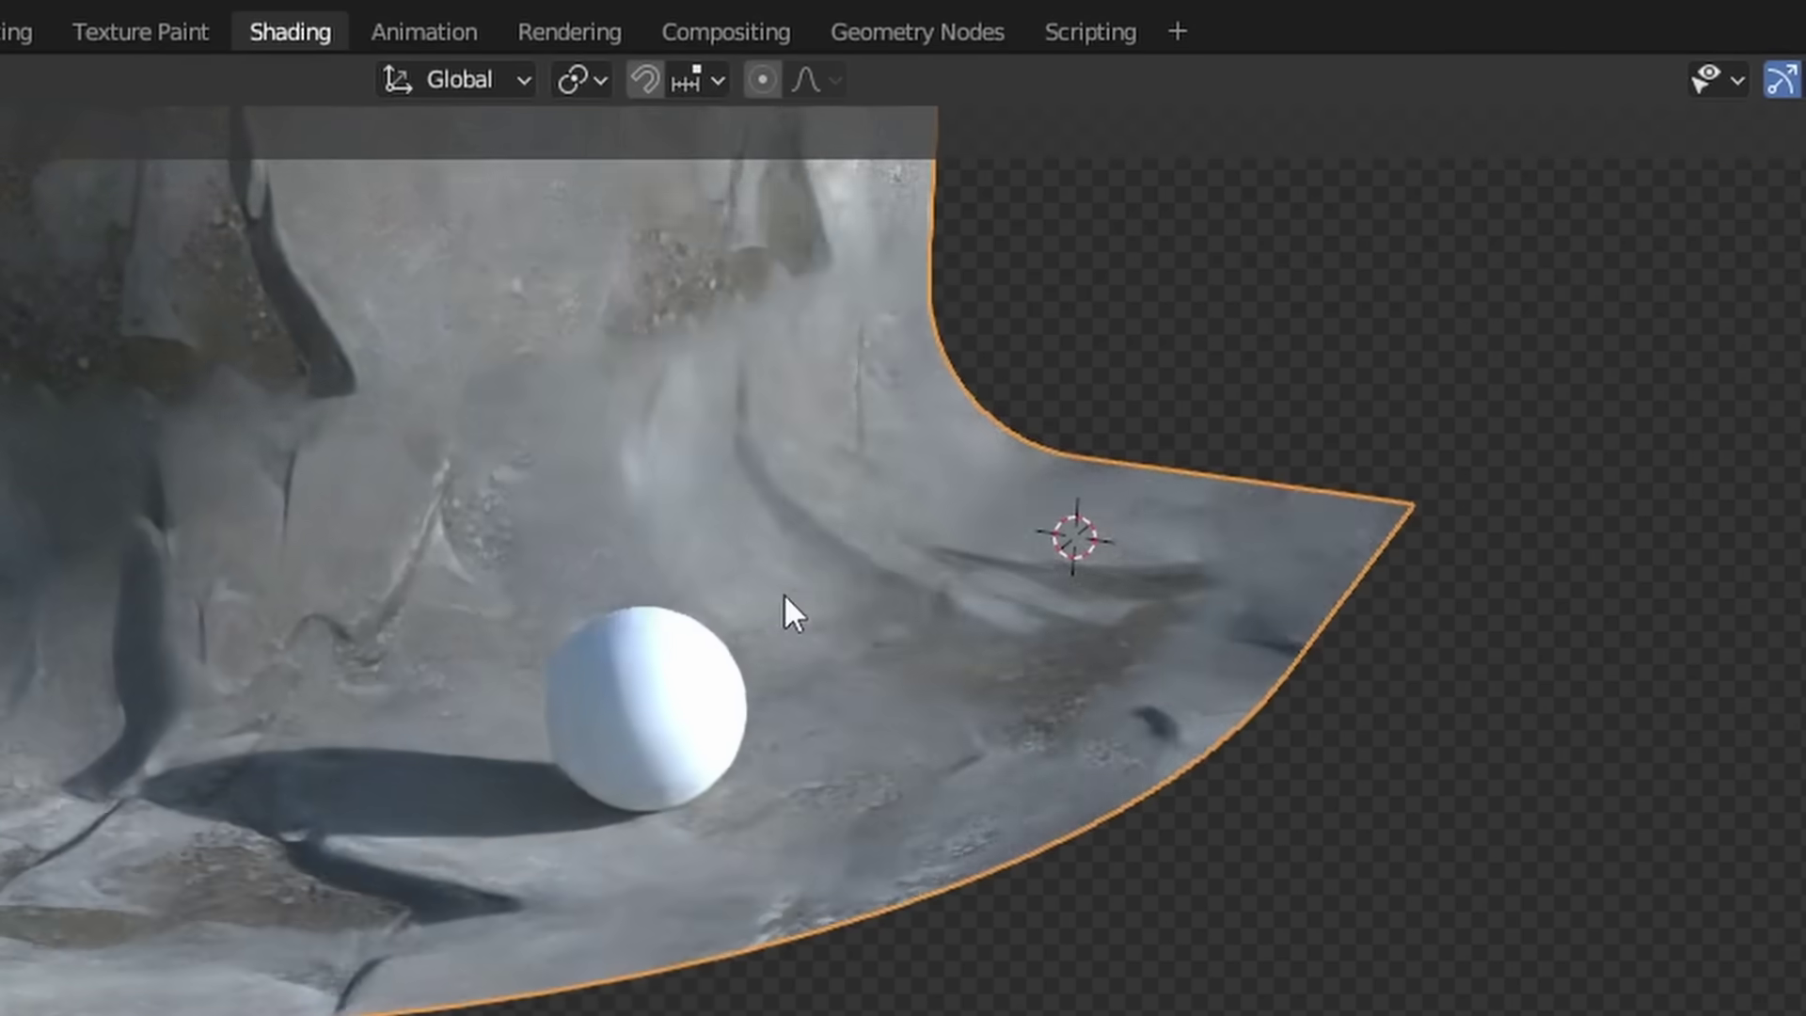
# Set the DISPLACE value in the PARALLAX node frame to 2.5 and view the curved ground surface from another angle
pyautogui.click(1000, 555)
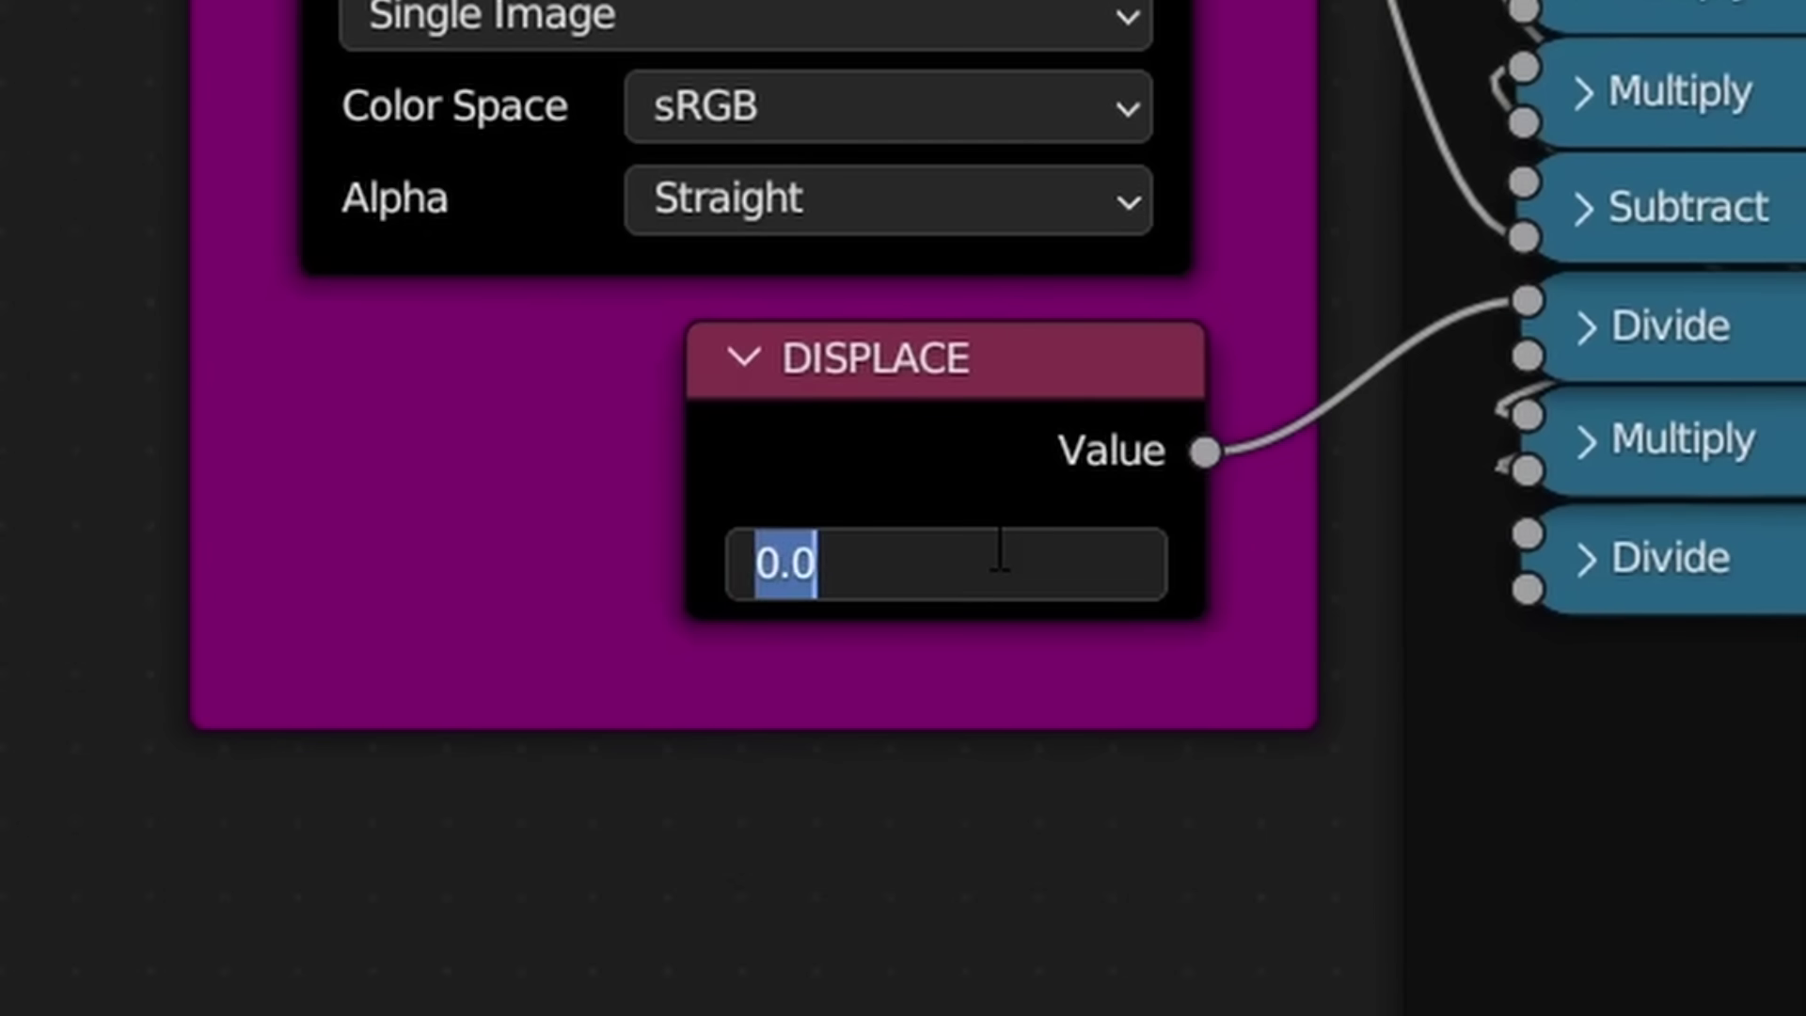
pyautogui.write('2.')
pyautogui.write('5')
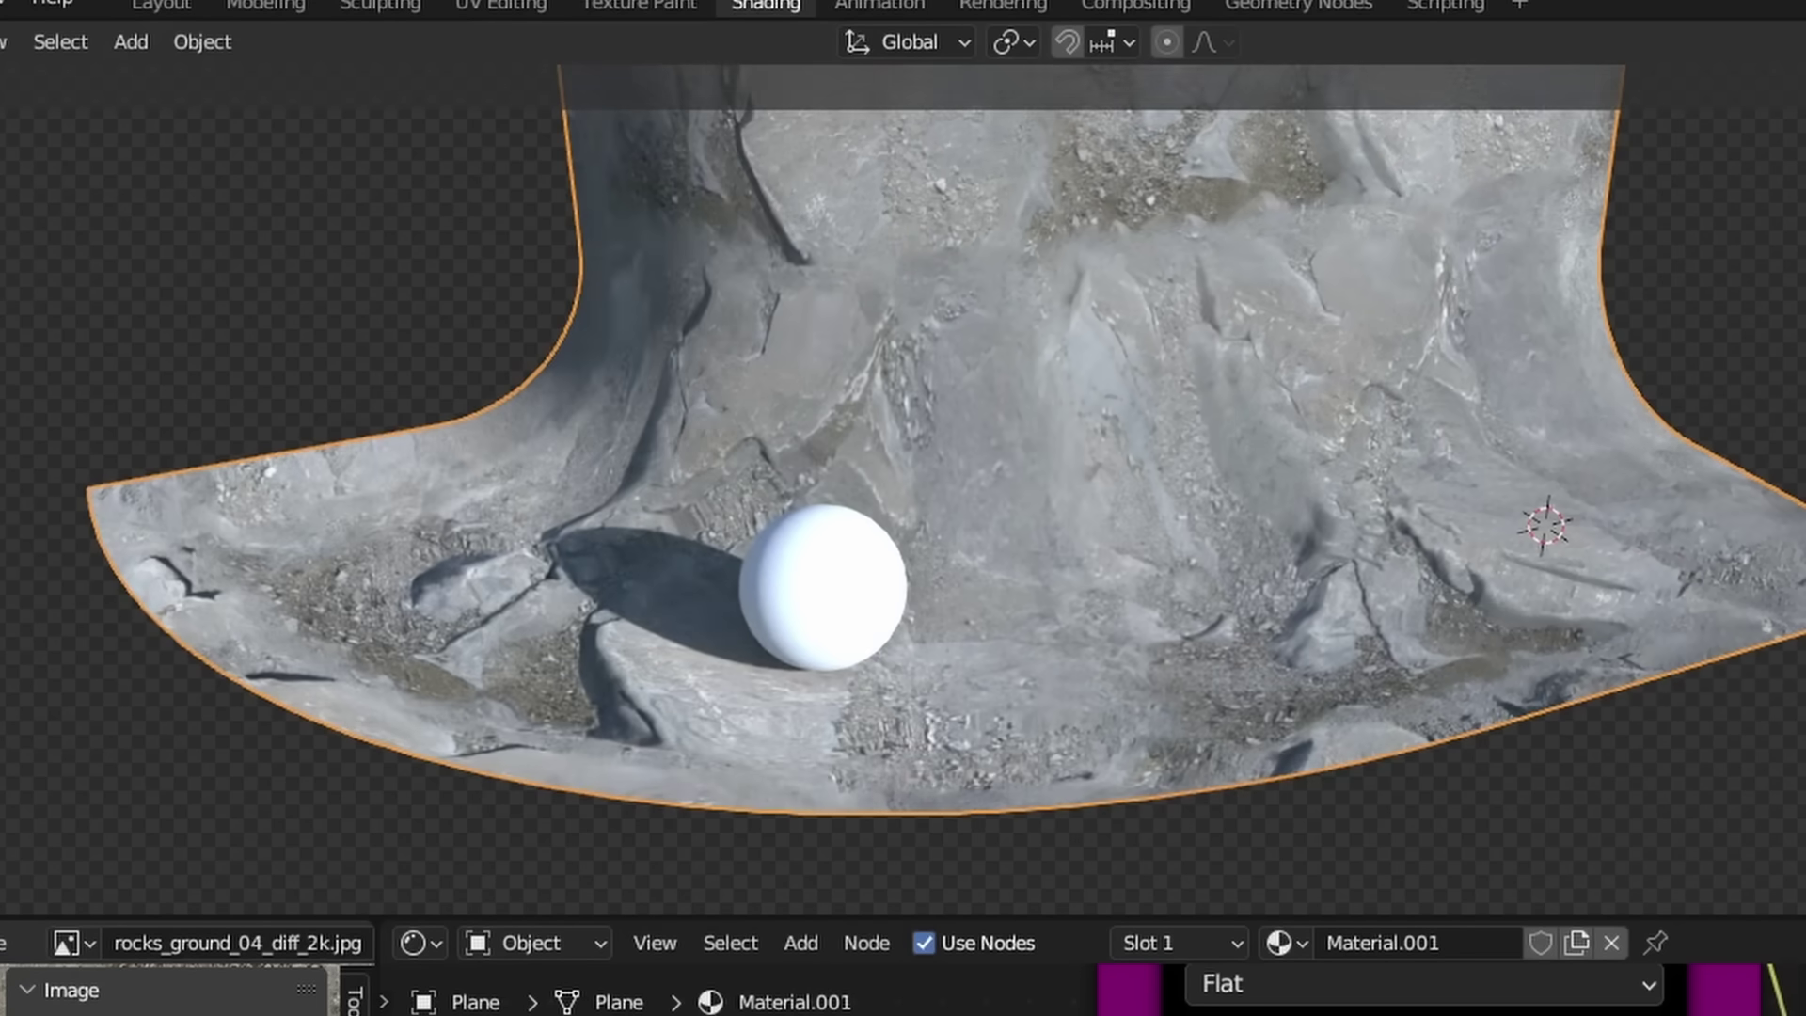
pyautogui.moveTo(982, 390); pyautogui.dragTo(925, 693, button='middle')
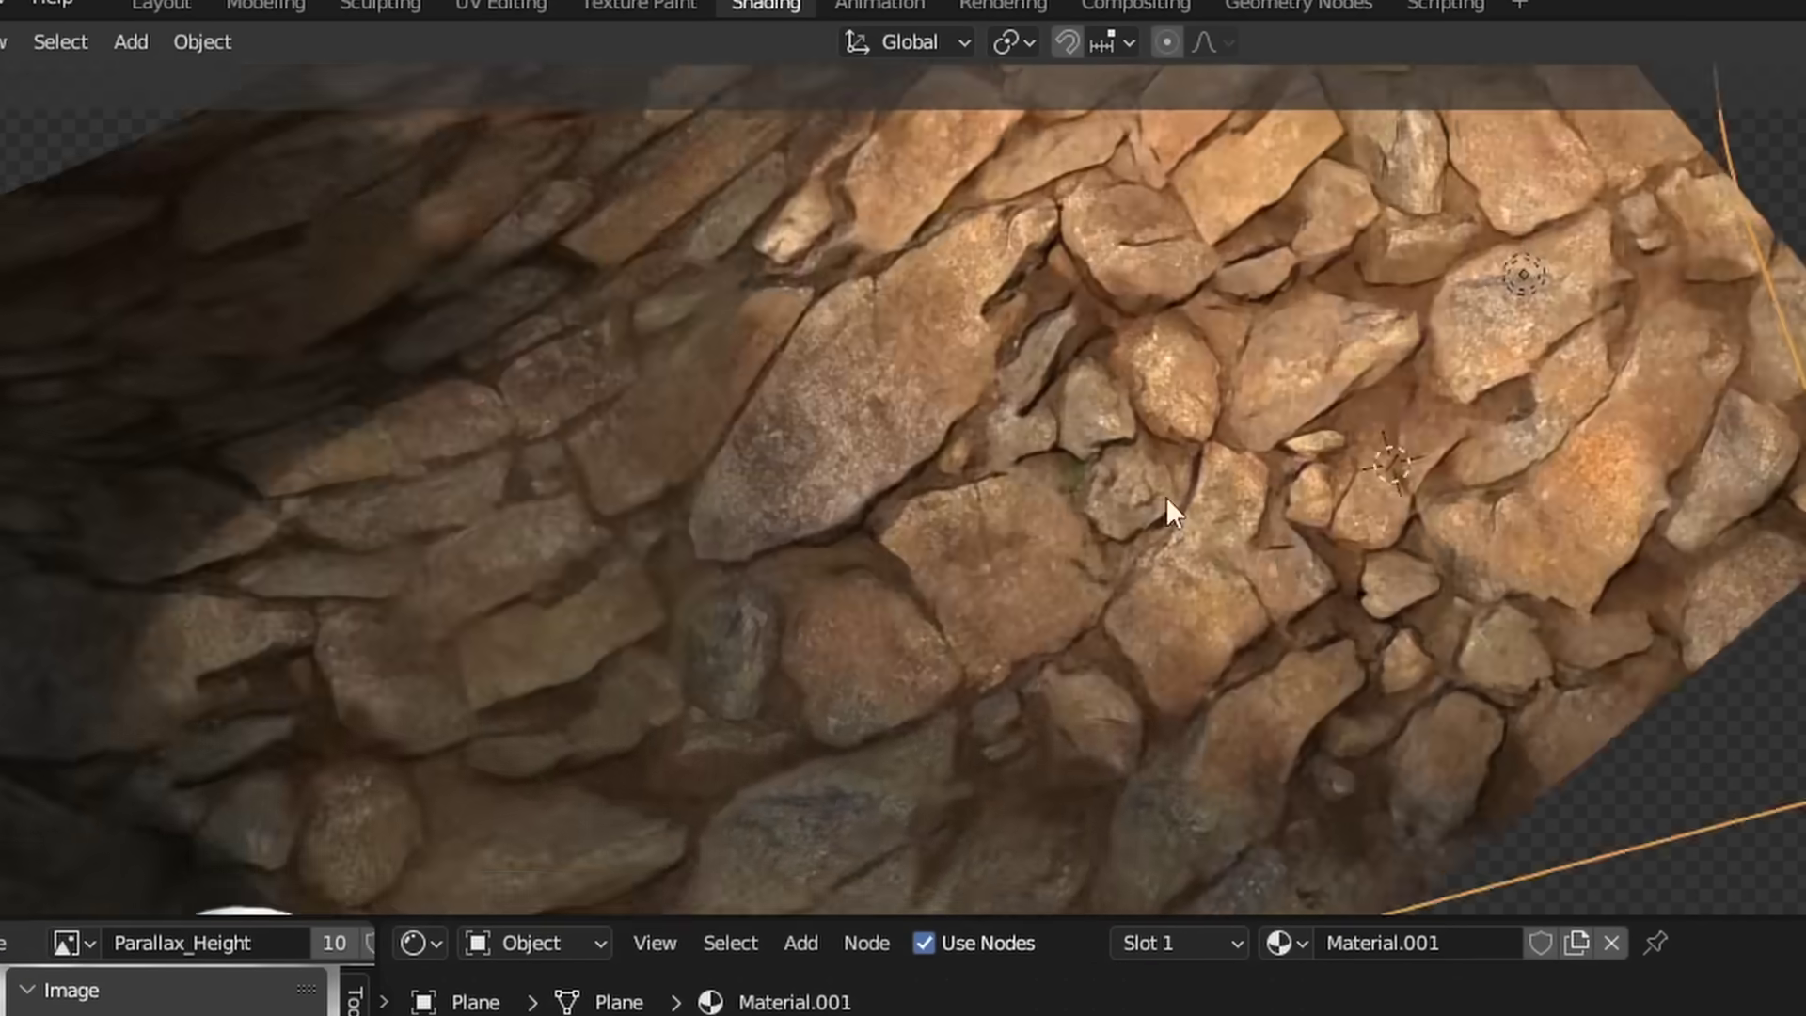
# Examine the parallax stone wall material up close and from oblique angles, checking the stone edges and shadowed areas
pyautogui.moveTo(1166, 496); pyautogui.dragTo(1251, 461, button='middle')
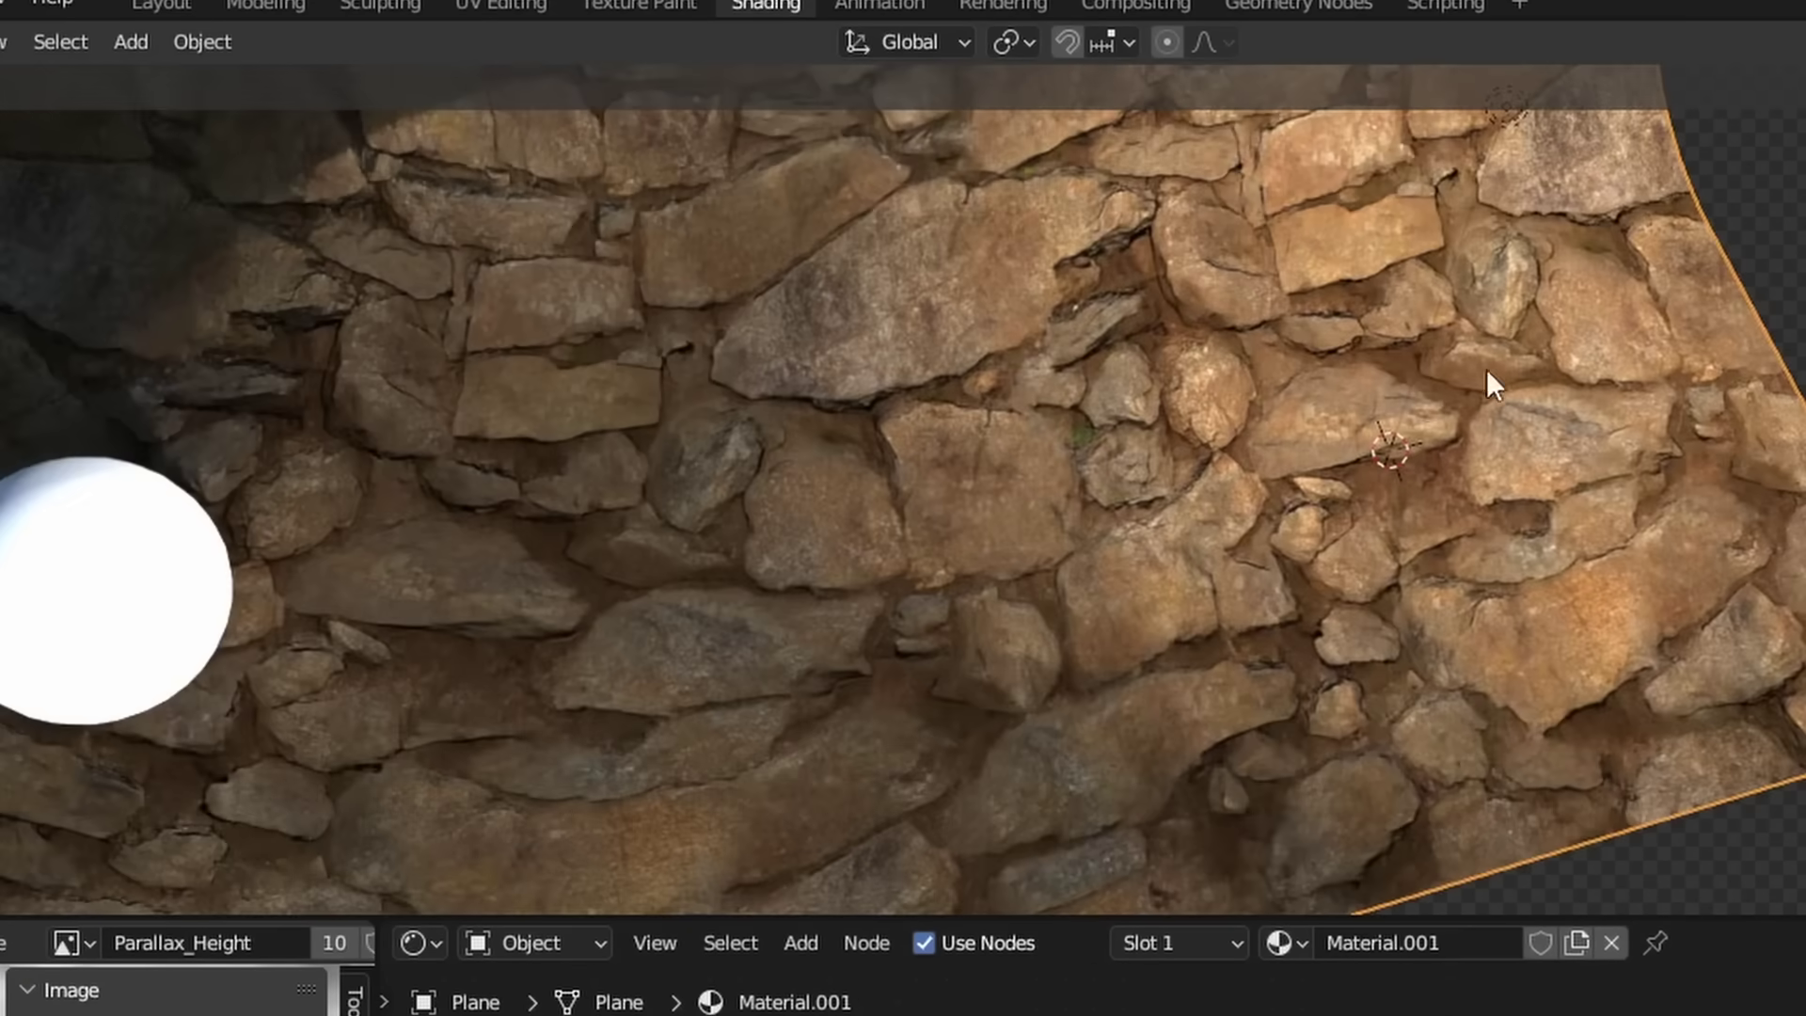
pyautogui.scroll(5, 1411, 405)
pyautogui.moveTo(1356, 426); pyautogui.dragTo(1342, 468, button='middle')
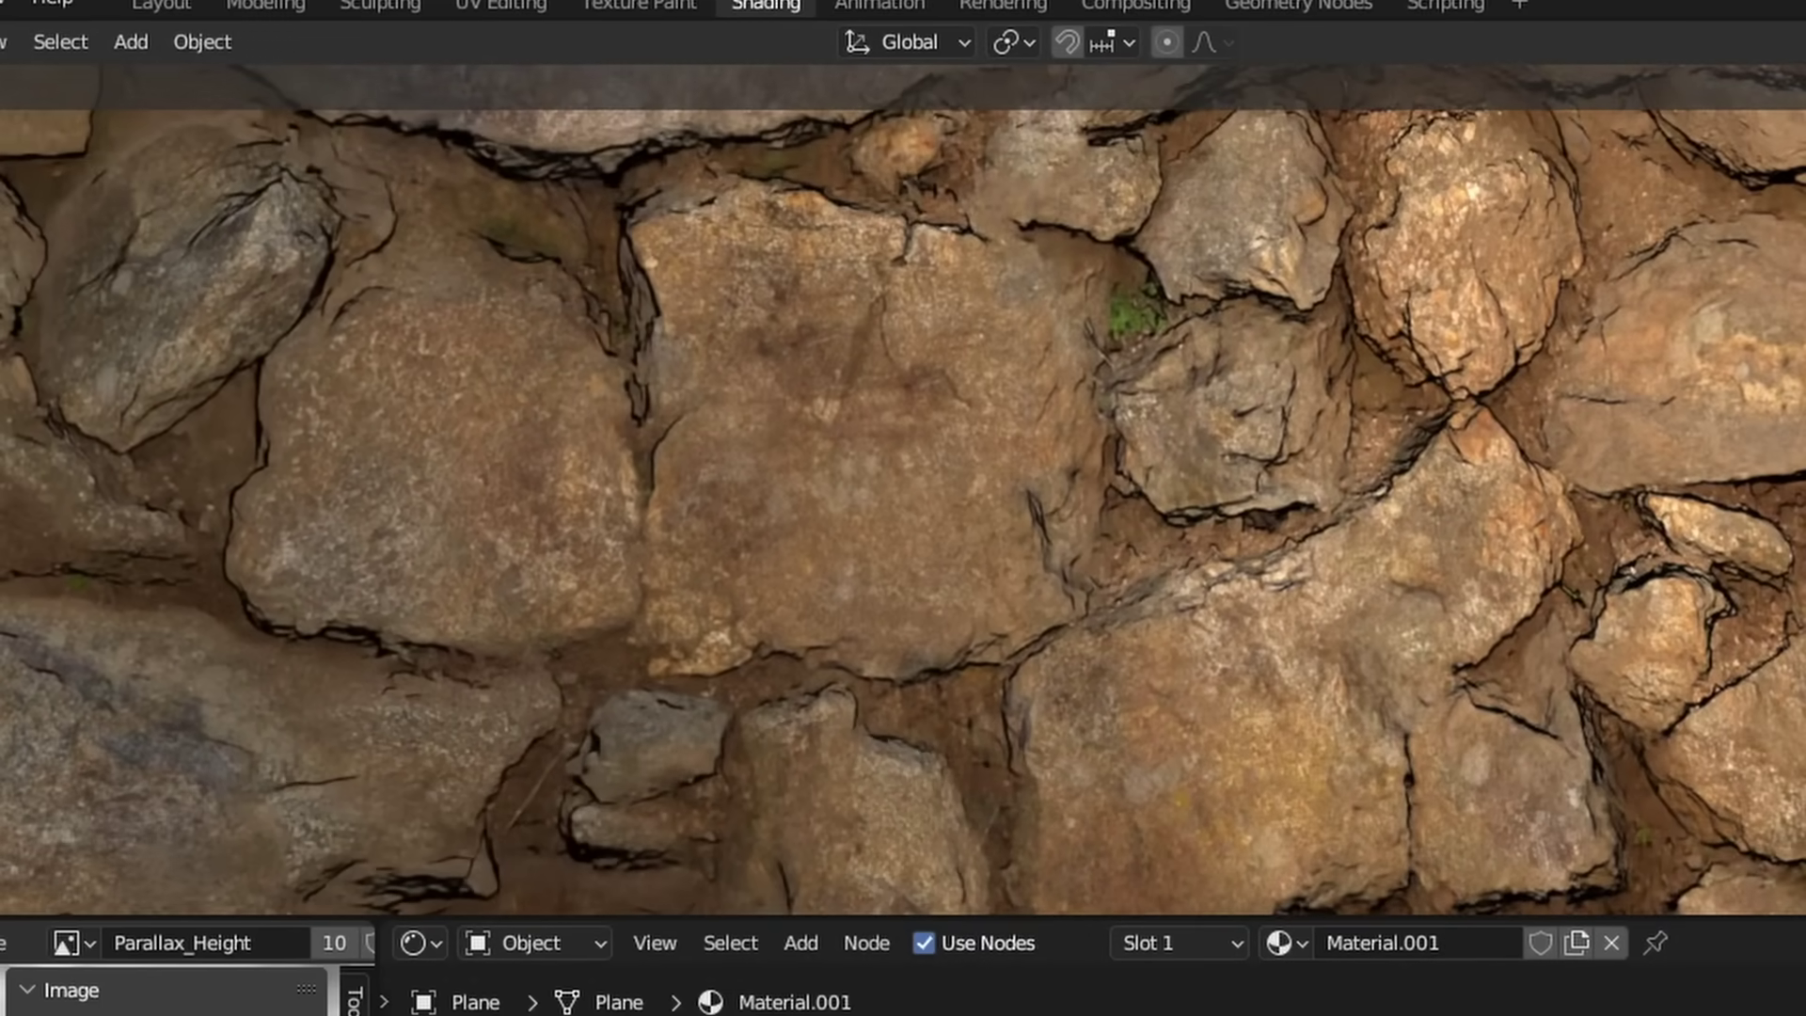
pyautogui.moveTo(1166, 602); pyautogui.dragTo(1148, 368, button='middle')
pyautogui.scroll(-4, 1208, 619)
pyautogui.scroll(5, 1047, 273)
pyautogui.scroll(-3, 1353, 414)
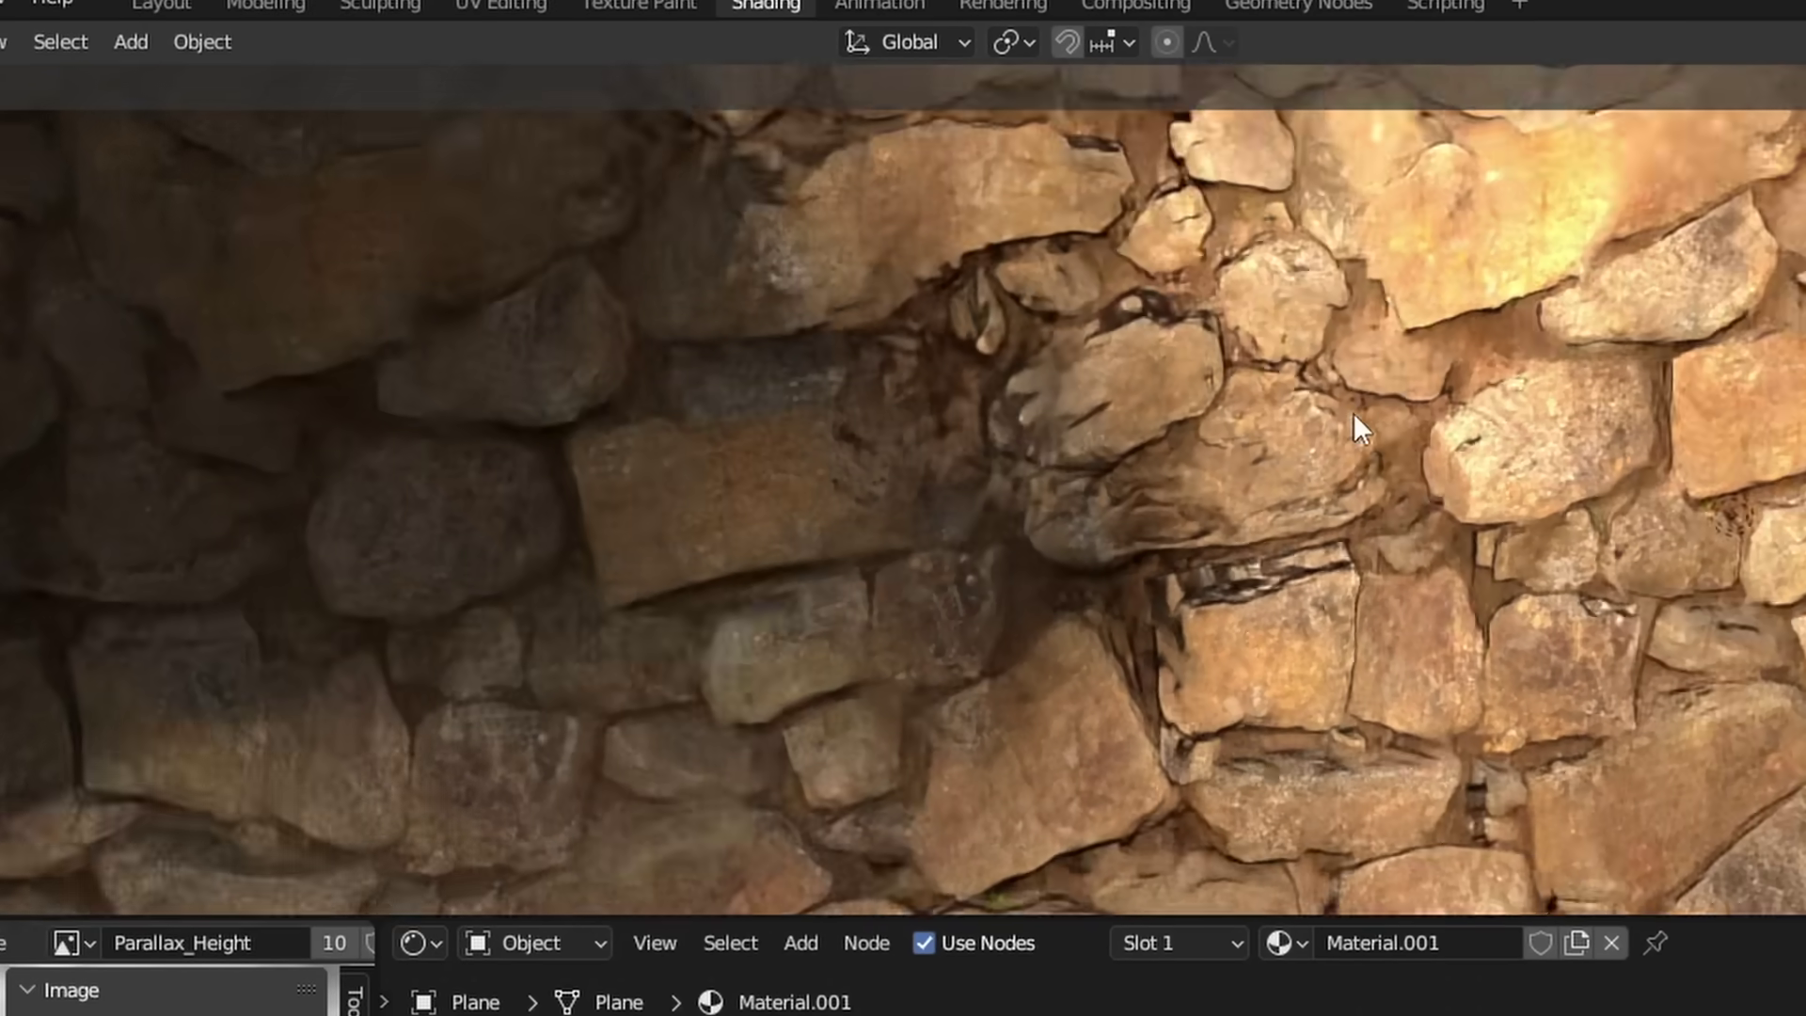
pyautogui.moveTo(1352, 414); pyautogui.dragTo(1298, 524, button='middle')
pyautogui.scroll(-4, 1298, 524)
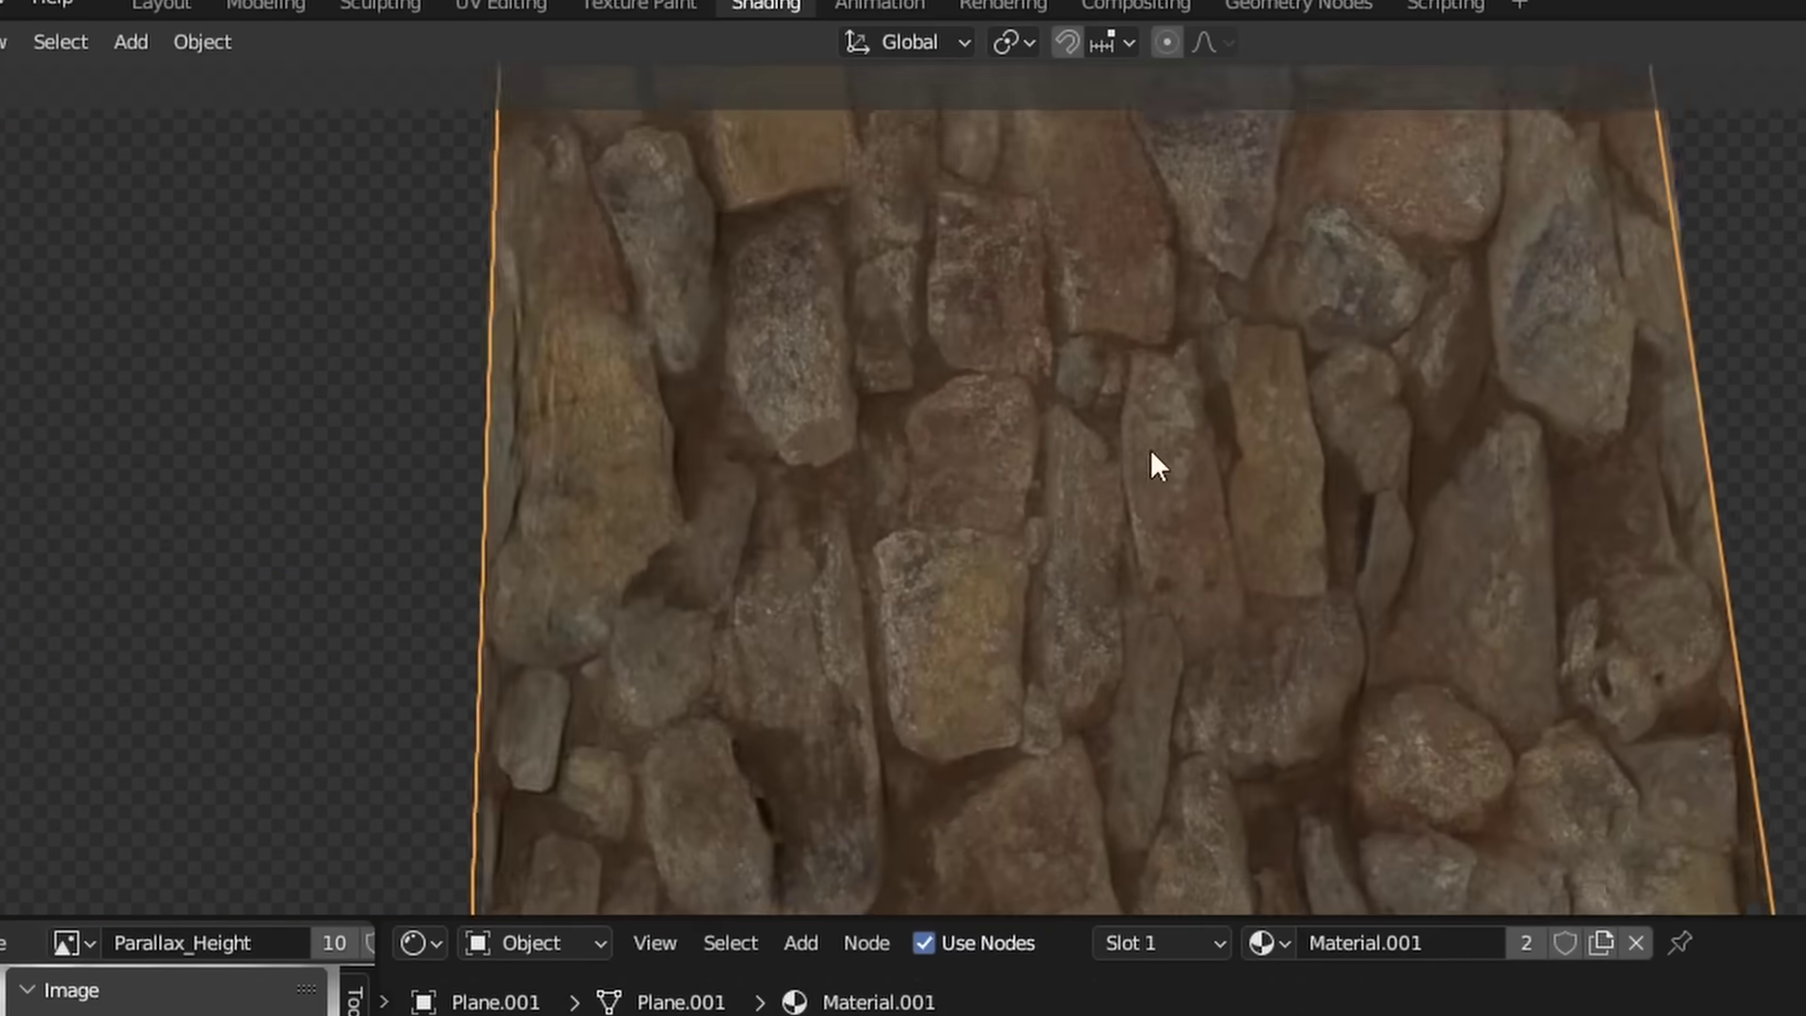
# Inspect the second stone wall plane, toggle its Edit Mode, and view its colour-coded parallax coordinates at an angle
pyautogui.moveTo(1151, 451)
pyautogui.mouseDown(button='middle')
pyautogui.moveTo(1189, 552)
pyautogui.moveTo(1173, 395)
pyautogui.moveTo(1294, 318)
pyautogui.moveTo(1132, 443)
pyautogui.moveTo(1008, 677)
pyautogui.moveTo(1007, 649)
pyautogui.mouseUp(button='middle')
pyautogui.scroll(-5, 1173, 511)
pyautogui.press('Tab')
pyautogui.press('Tab')
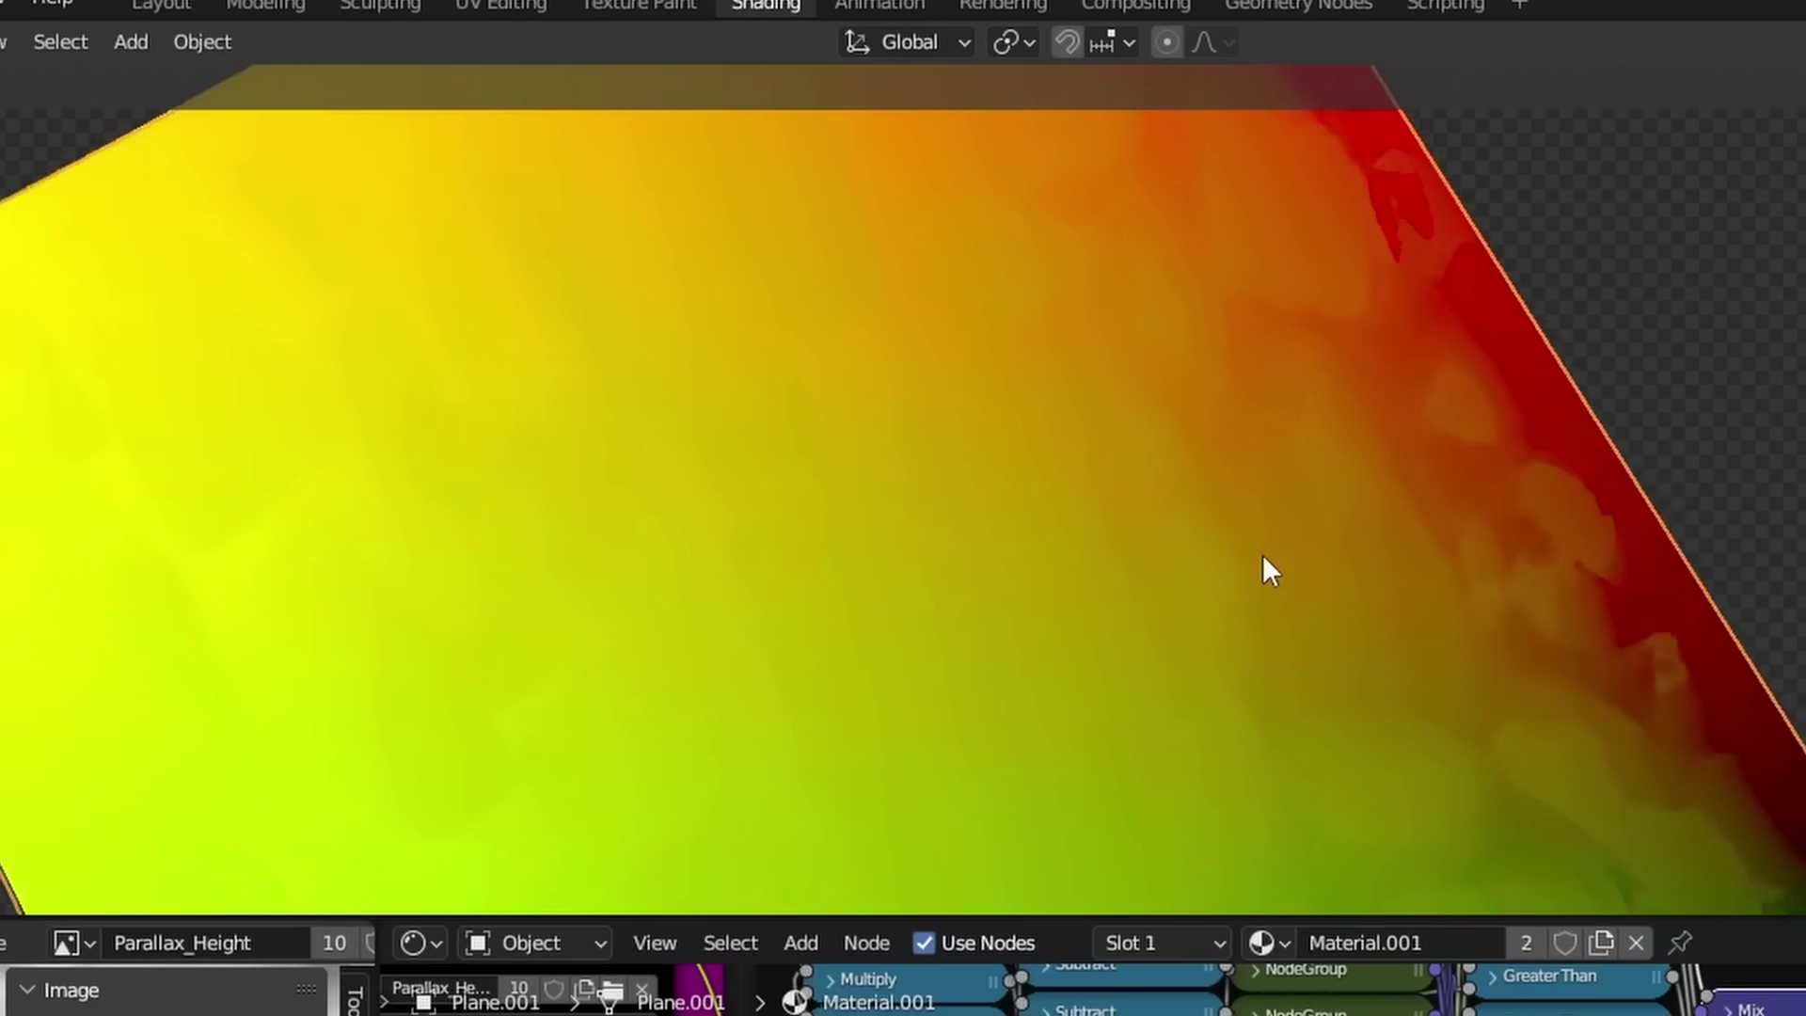
pyautogui.moveTo(1262, 556); pyautogui.dragTo(1268, 508, button='middle')
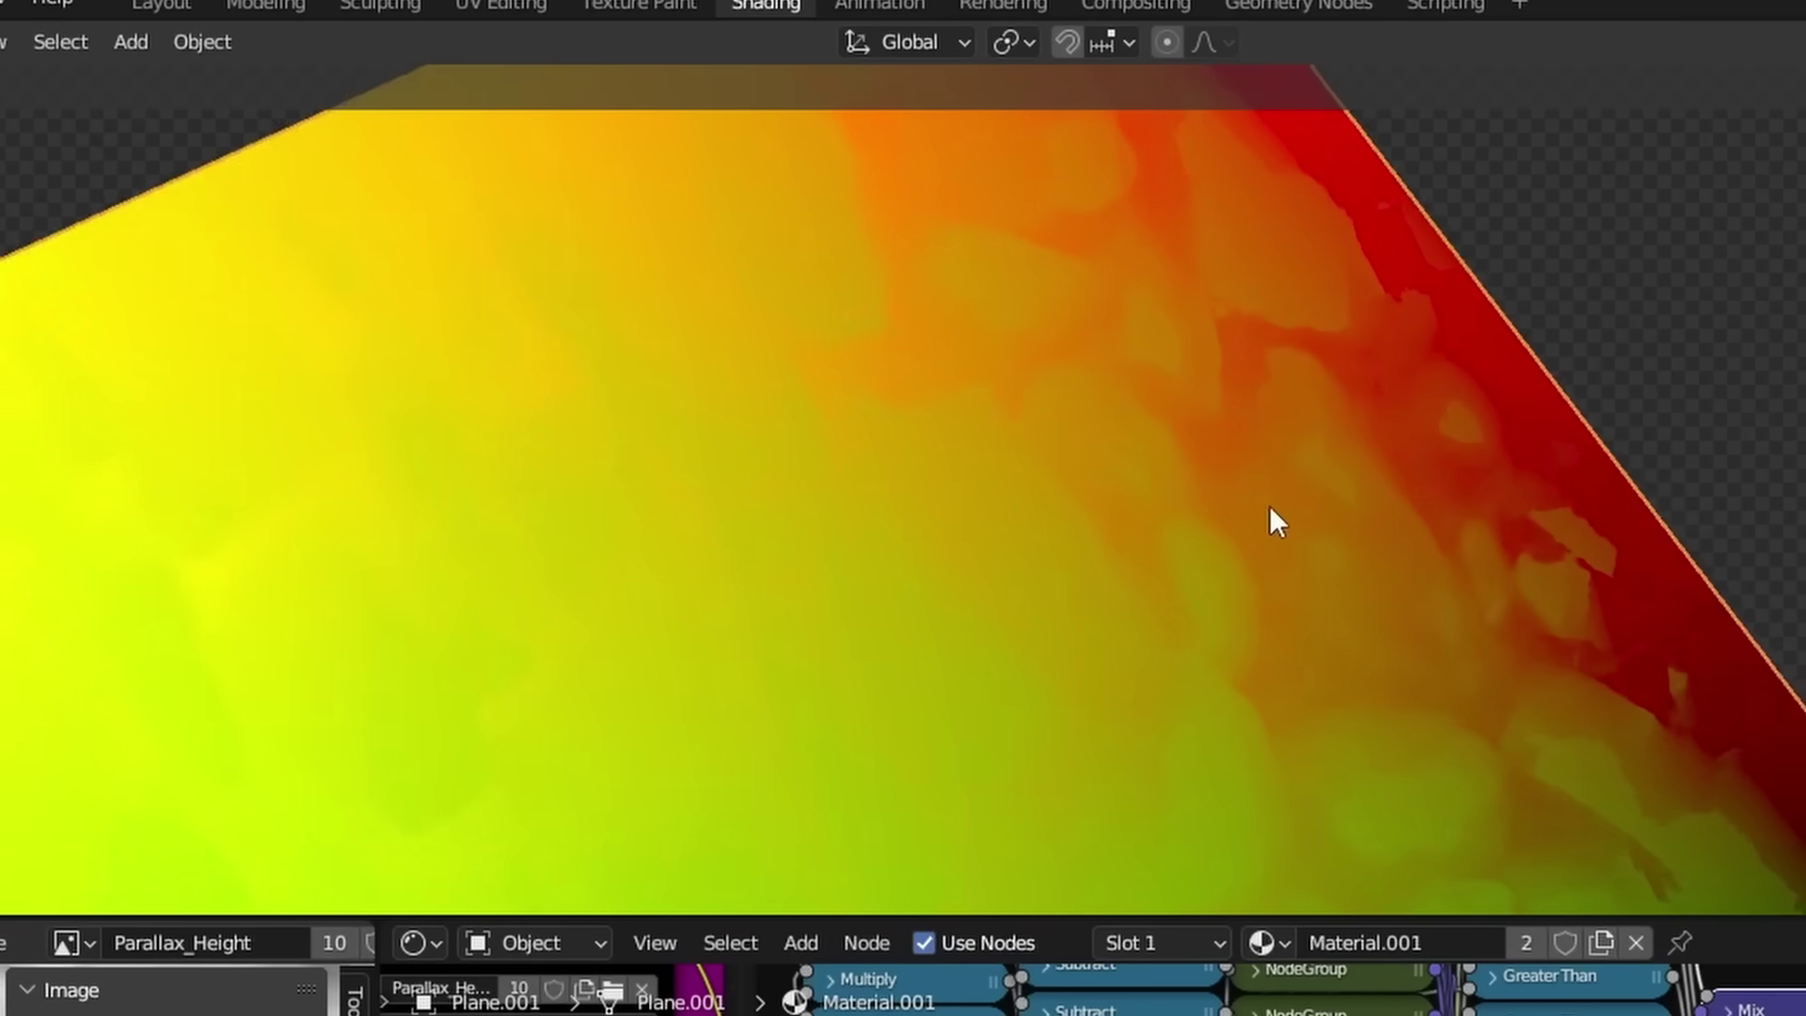